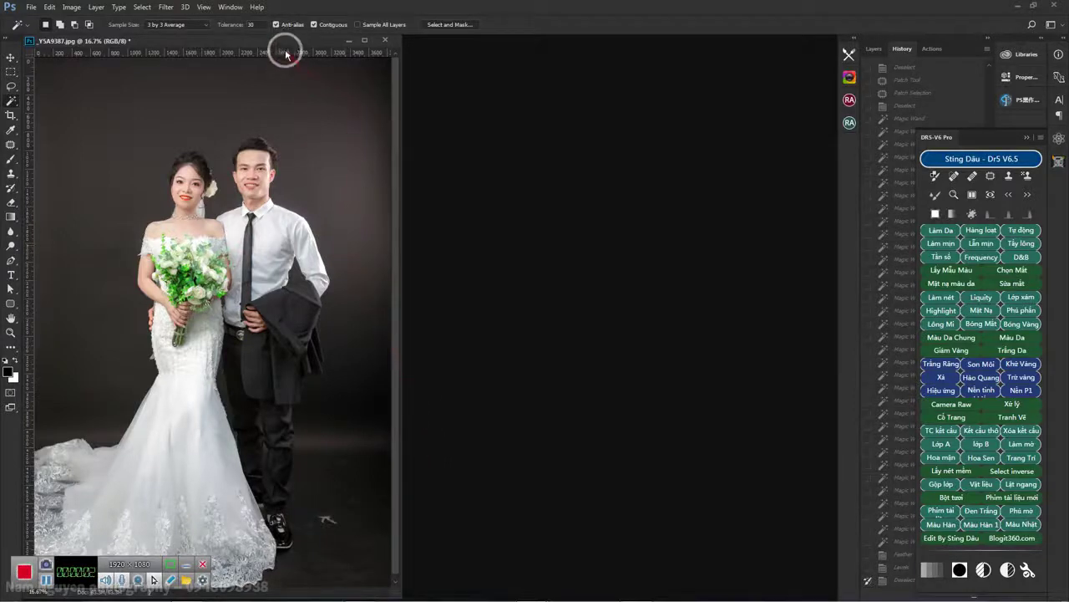
- Show the wedding portrait in Full Screen Mode and zoom in on the couple
drag(290, 41, 373, 61)
key(f)
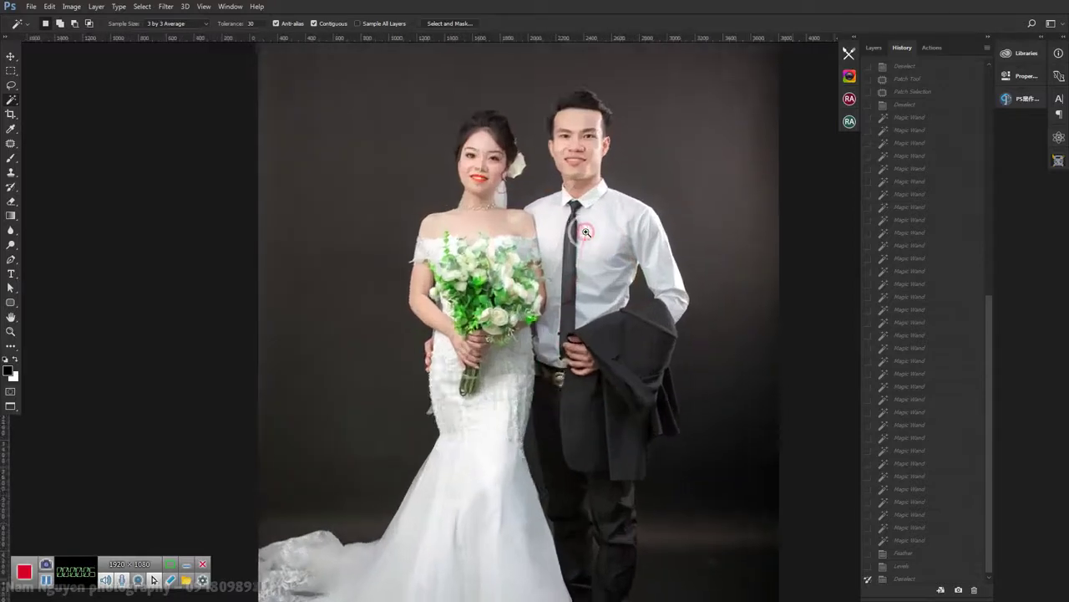
ctrl+click(579, 239)
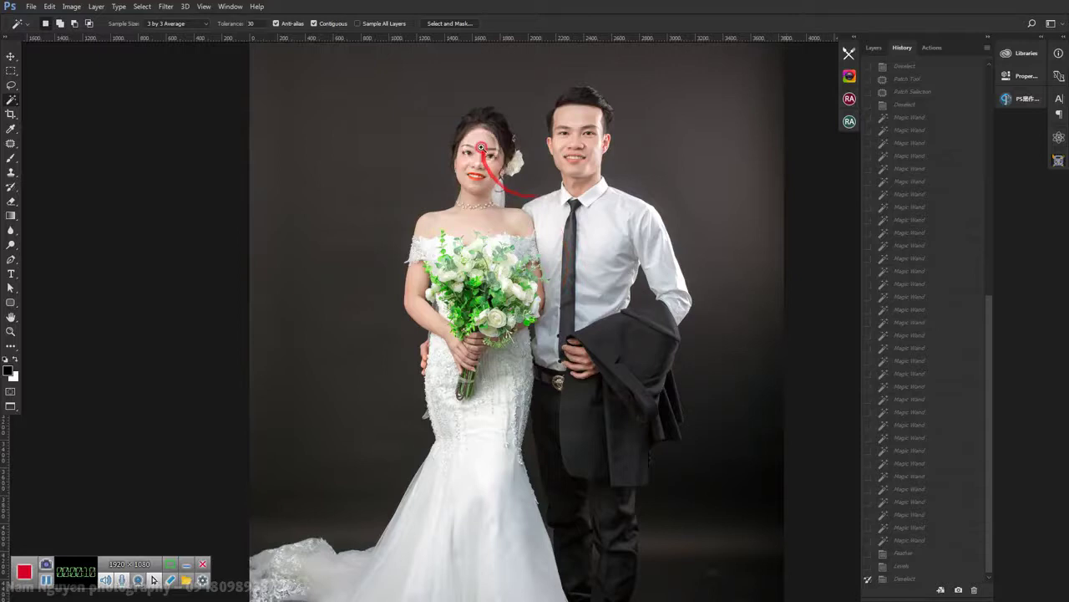
scroll(481, 148, up, 3)
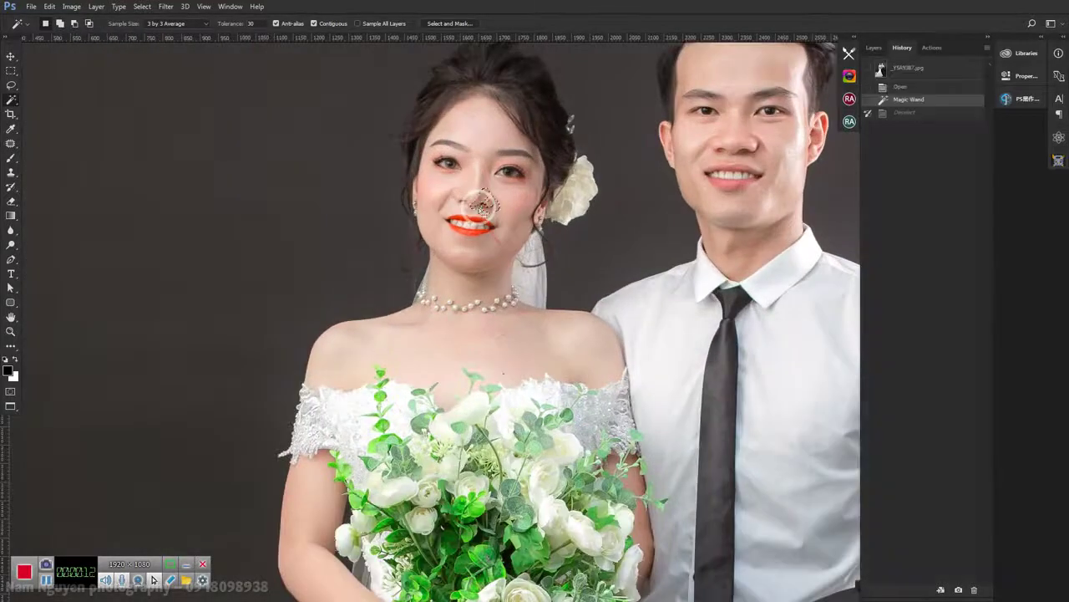
- Redo the last Deselect and make it the active history state
key(ctrl+shift+z)
scroll(501, 242, up, 3)
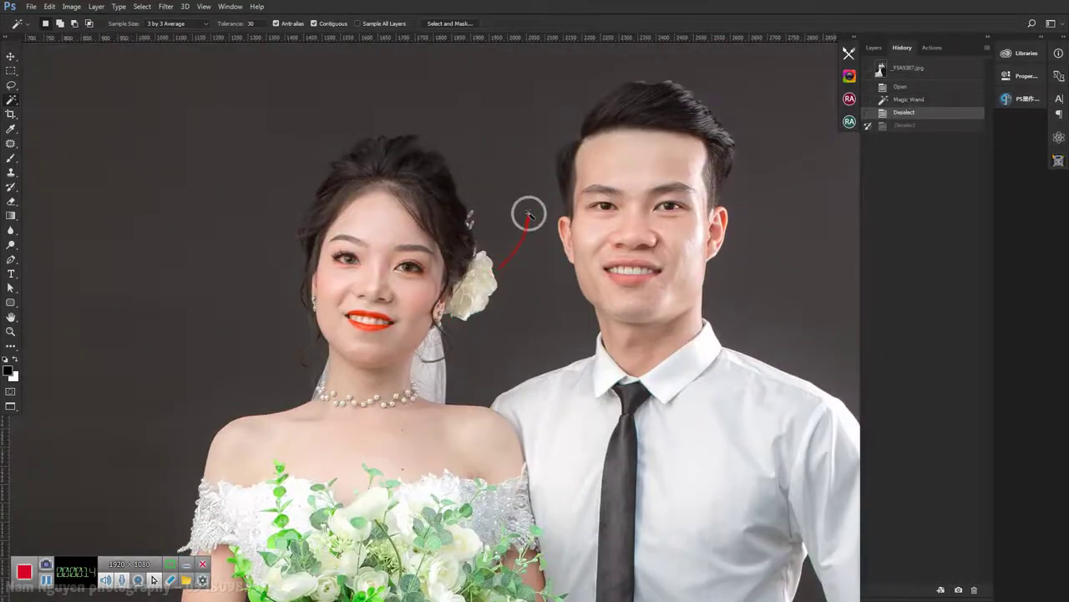
scroll(529, 215, down, 2)
scroll(529, 215, down, 2)
scroll(529, 214, down, 2)
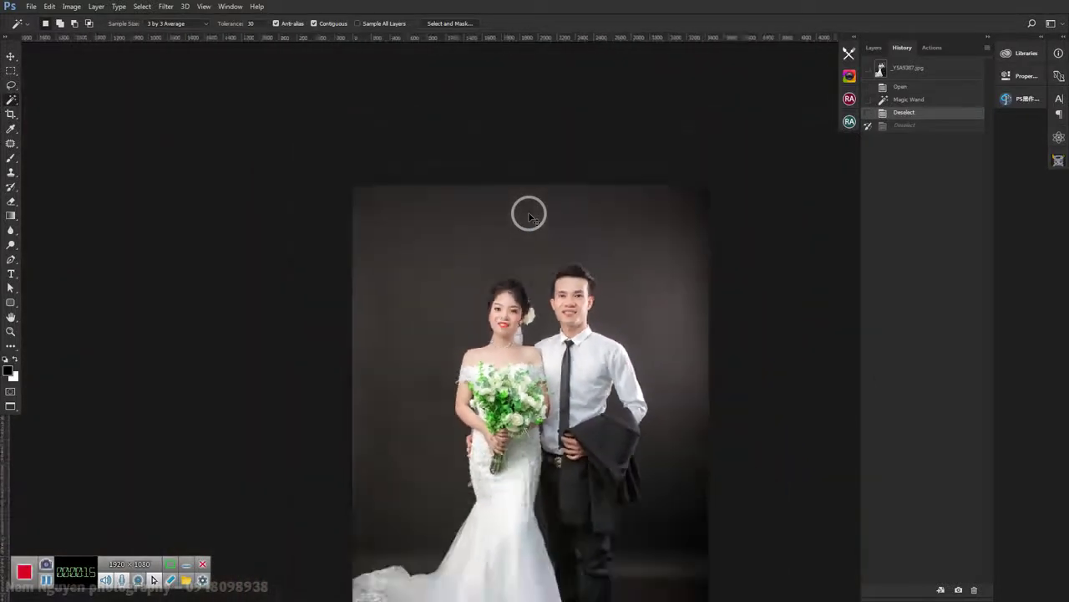
scroll(529, 215, down, 2)
scroll(543, 276, down, 2)
scroll(568, 367, up, 1)
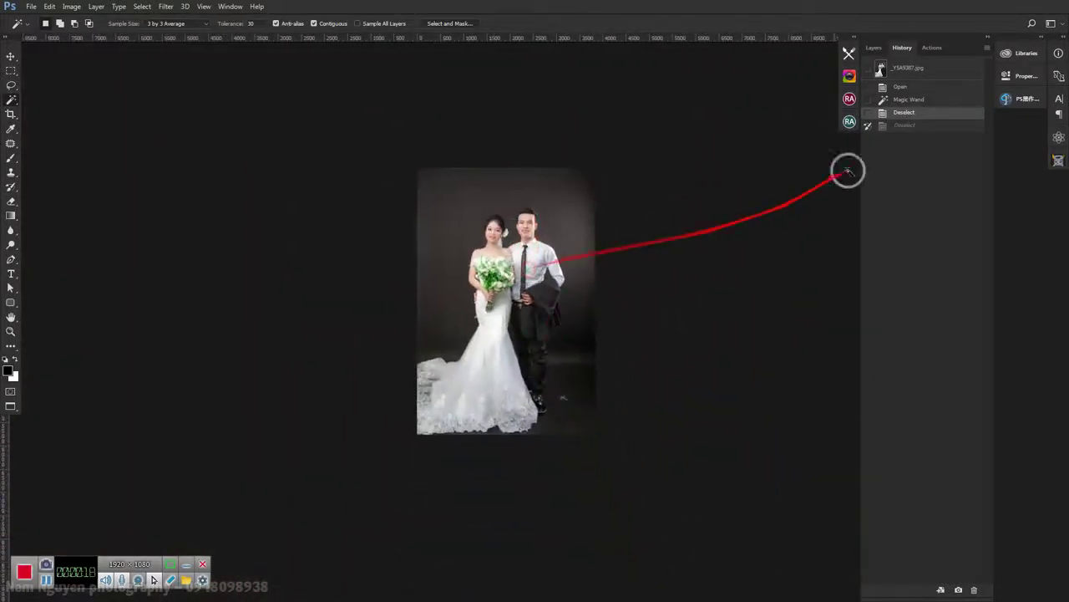
click(917, 125)
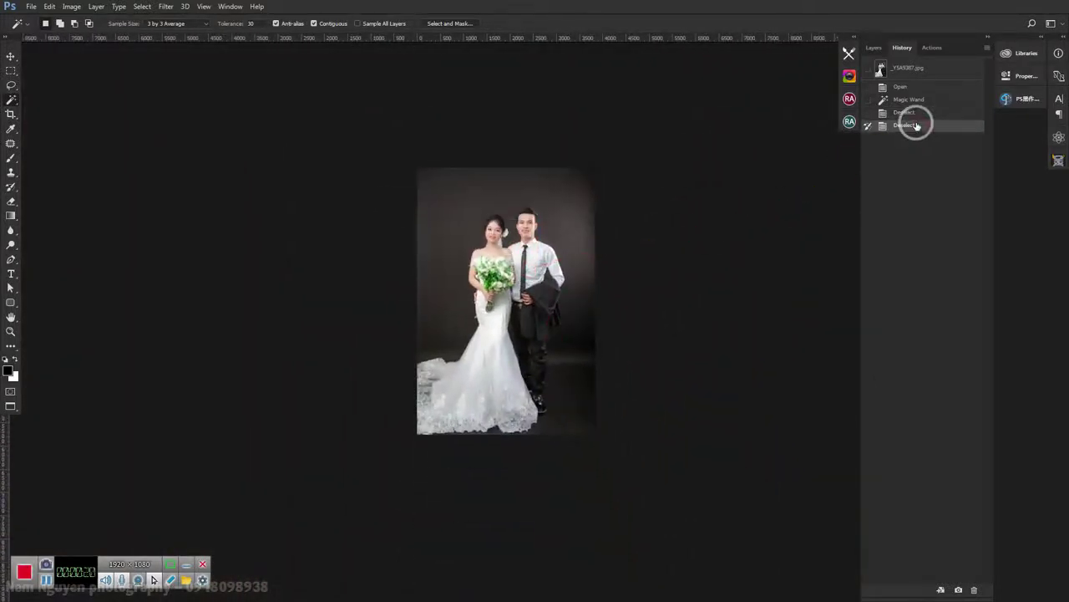
- Fit the photo on screen and compare the original snapshot with the latest edit twice
key(ctrl+0)
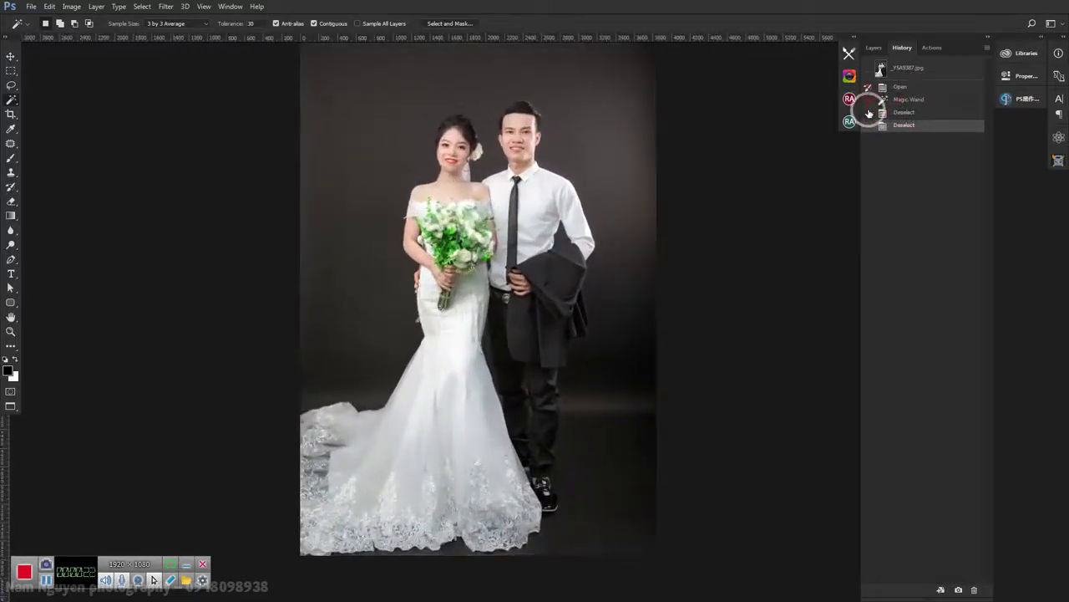
click(907, 68)
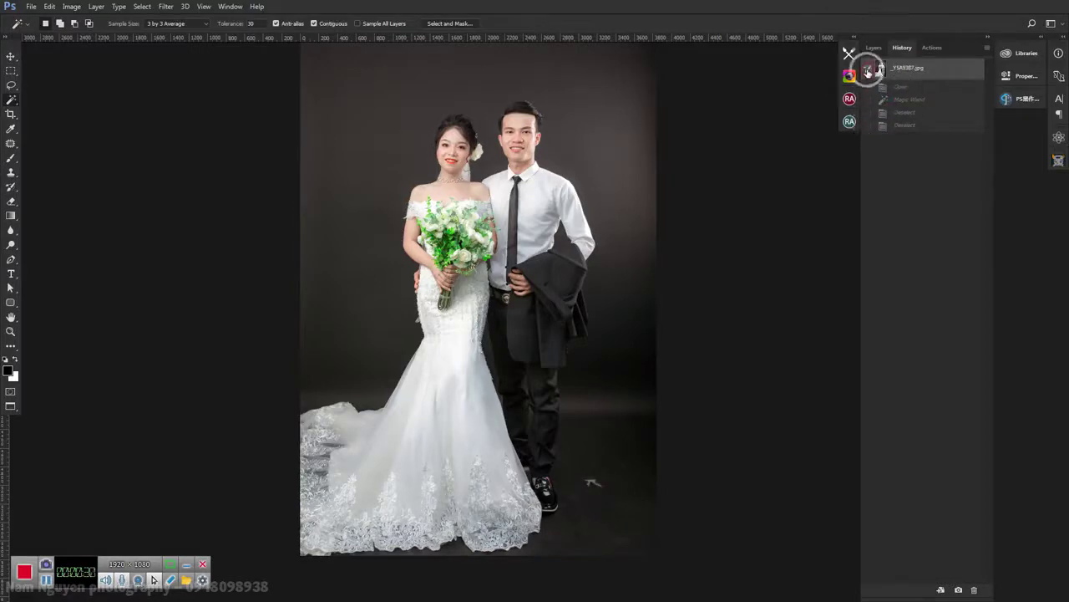
click(912, 126)
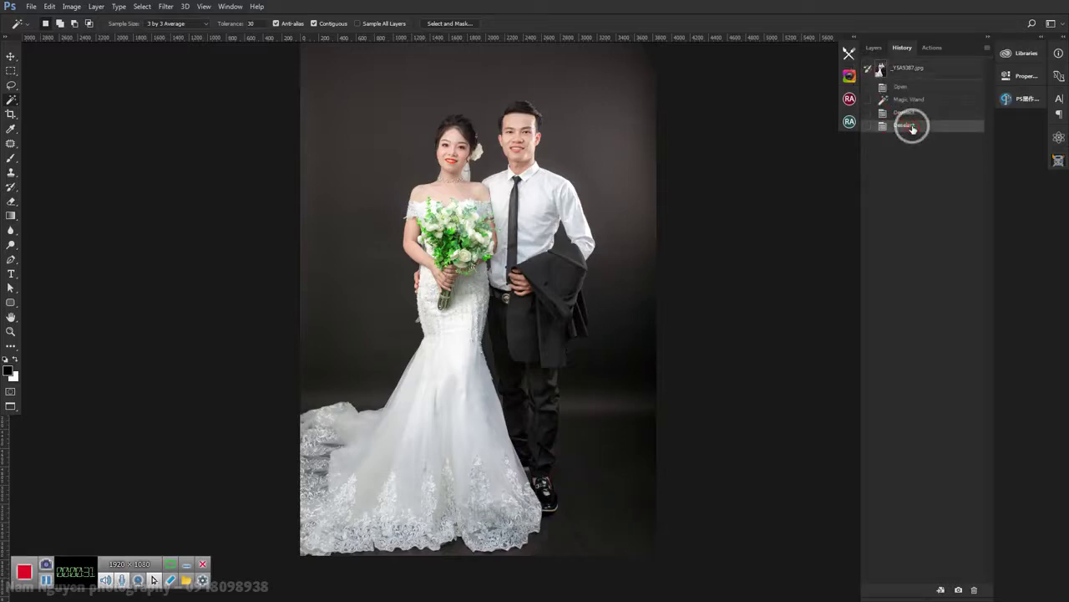
click(909, 69)
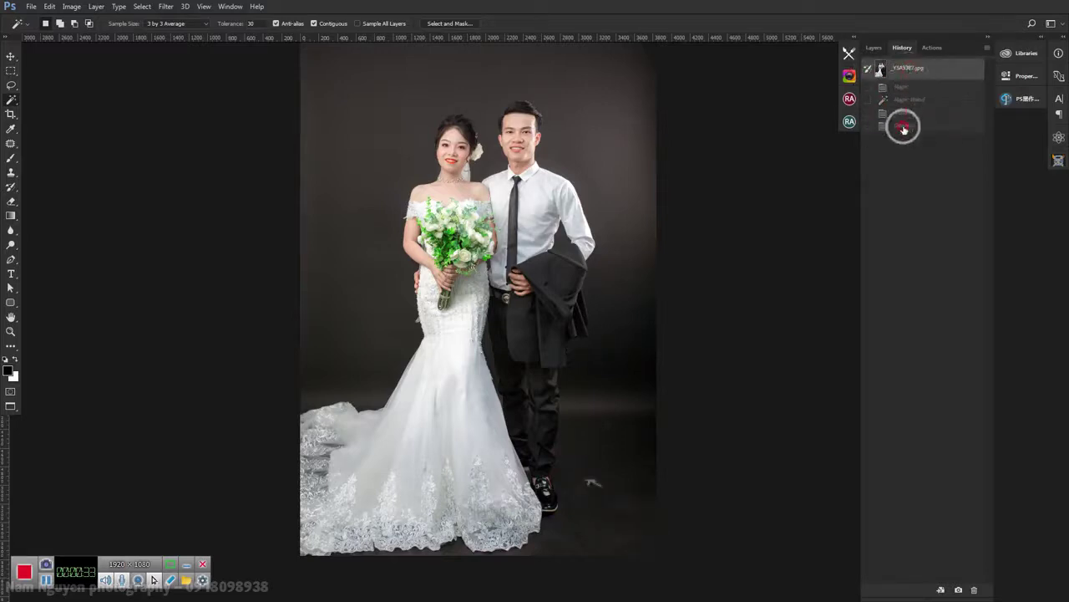
click(903, 125)
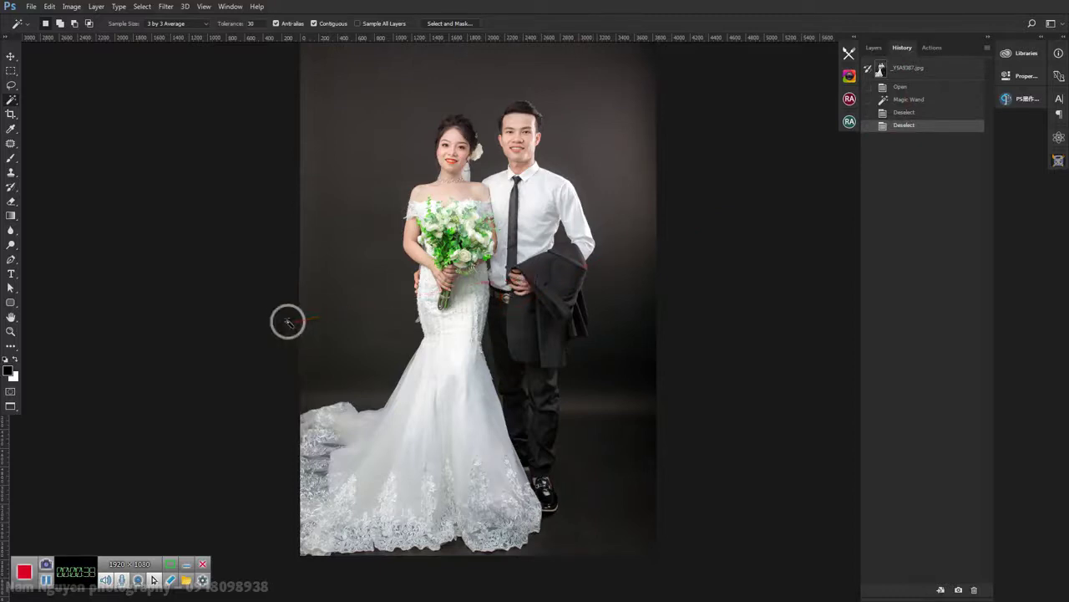
- Stamp dark background over the left edge of the bride's dress with Clone Stamp
scroll(429, 333, up, 1)
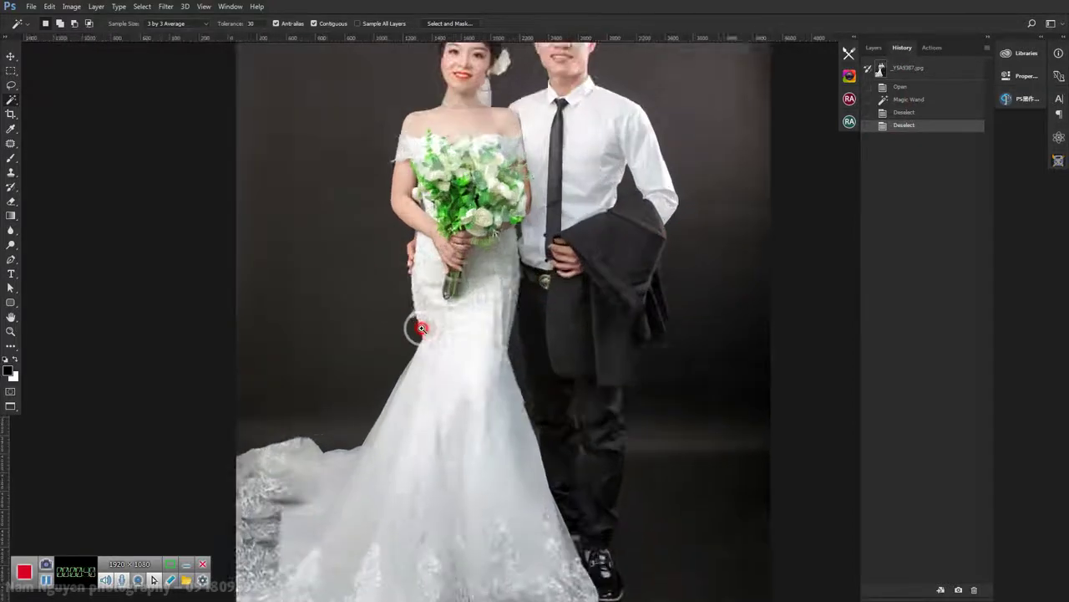
scroll(420, 317, up, 1)
scroll(401, 317, up, 1)
key(s)
scroll(398, 319, up, 1)
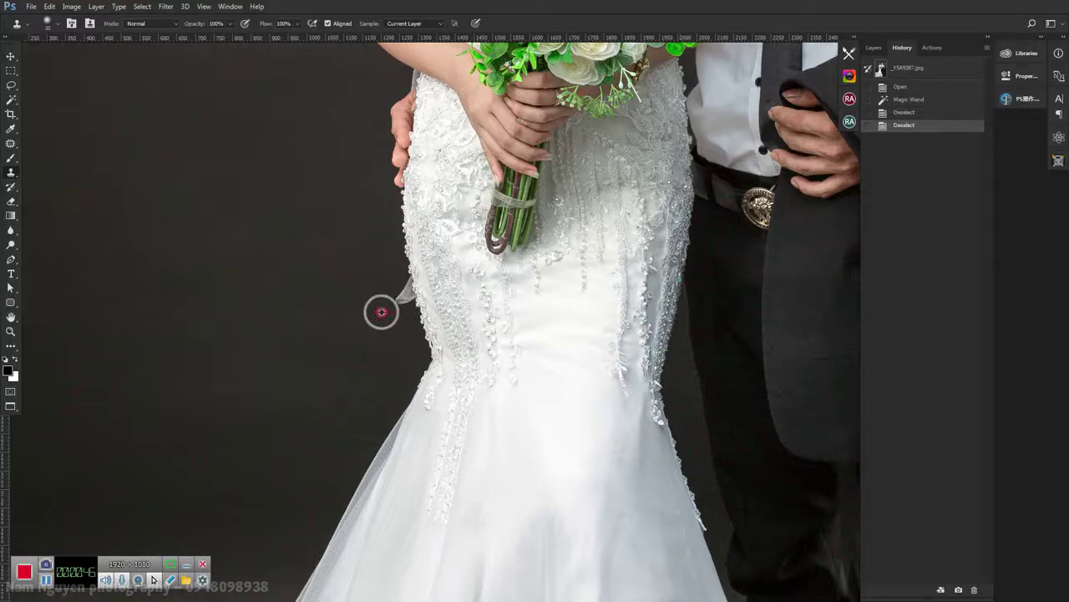
click(398, 300)
click(399, 300)
click(399, 300)
click(401, 300)
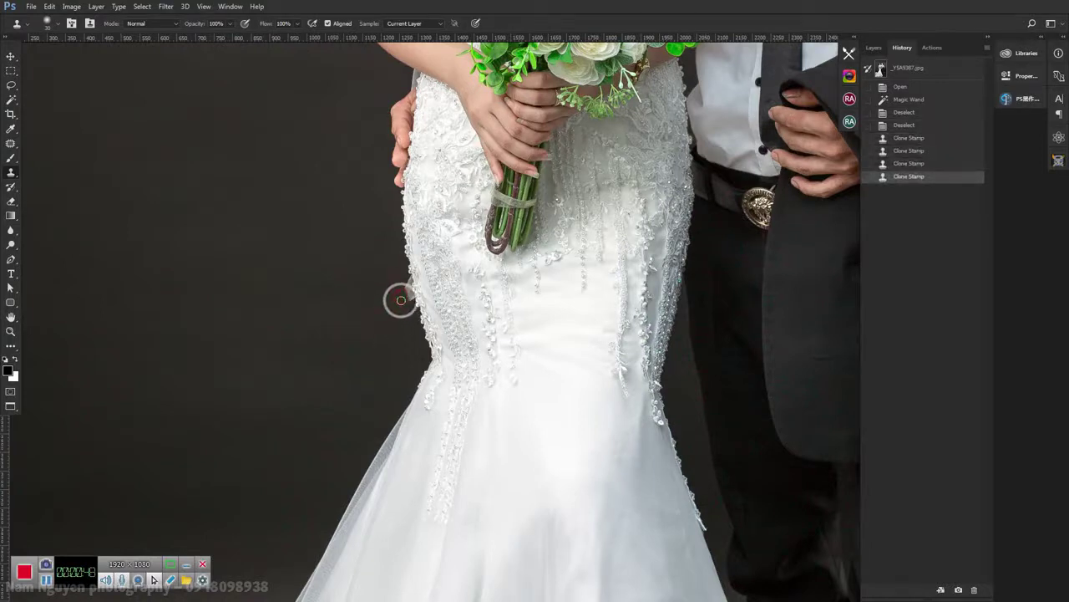
- Clone the backdrop down along the dress's left edge at the waist, then zoom out
scroll(401, 301, up, 2)
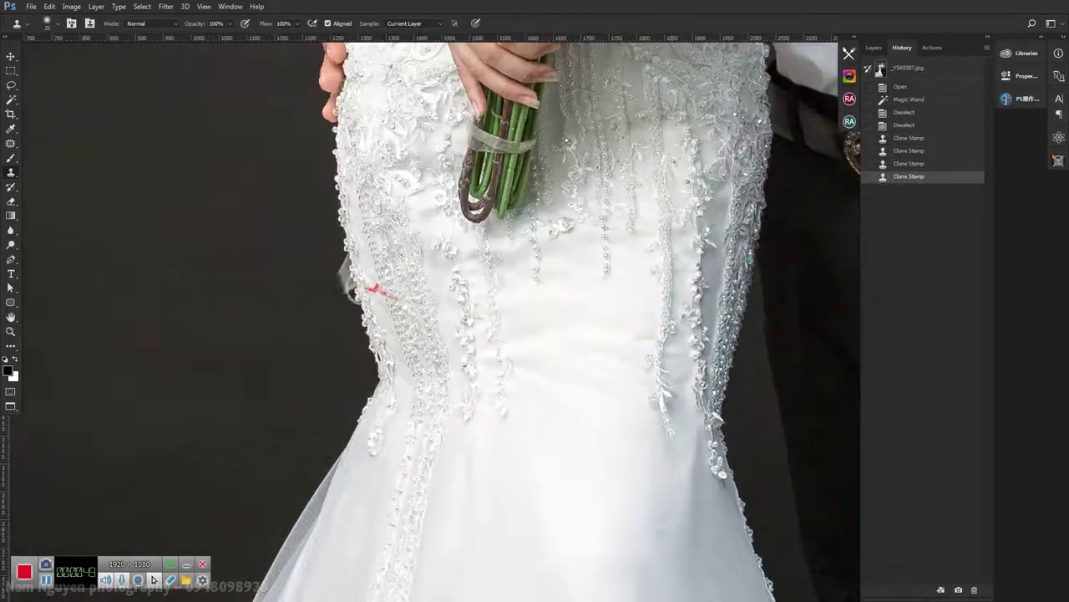
drag(337, 265, 343, 298)
click(345, 293)
click(342, 259)
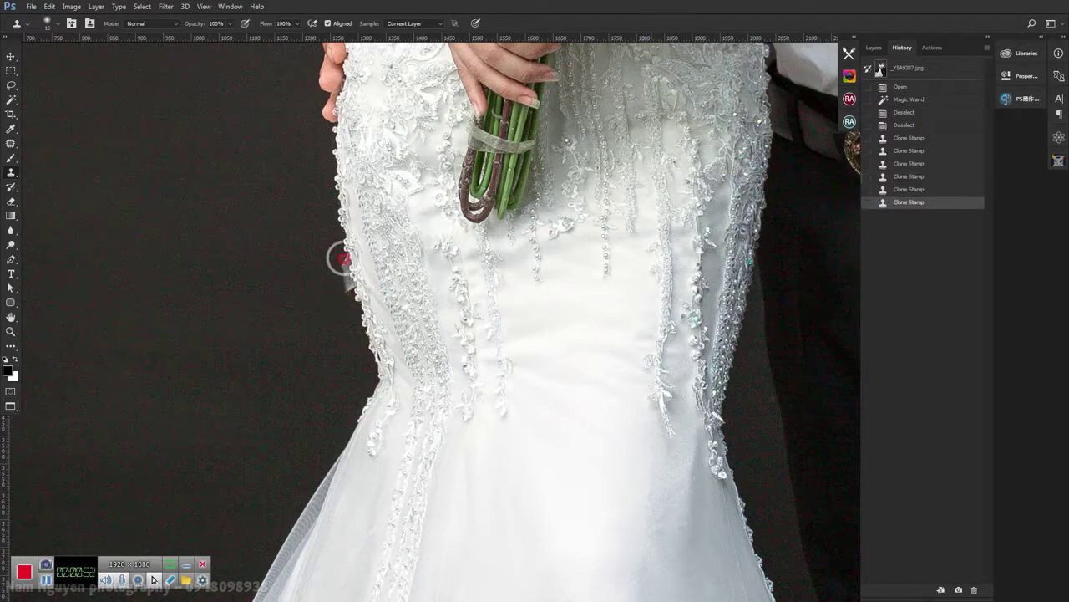
drag(343, 259, 342, 287)
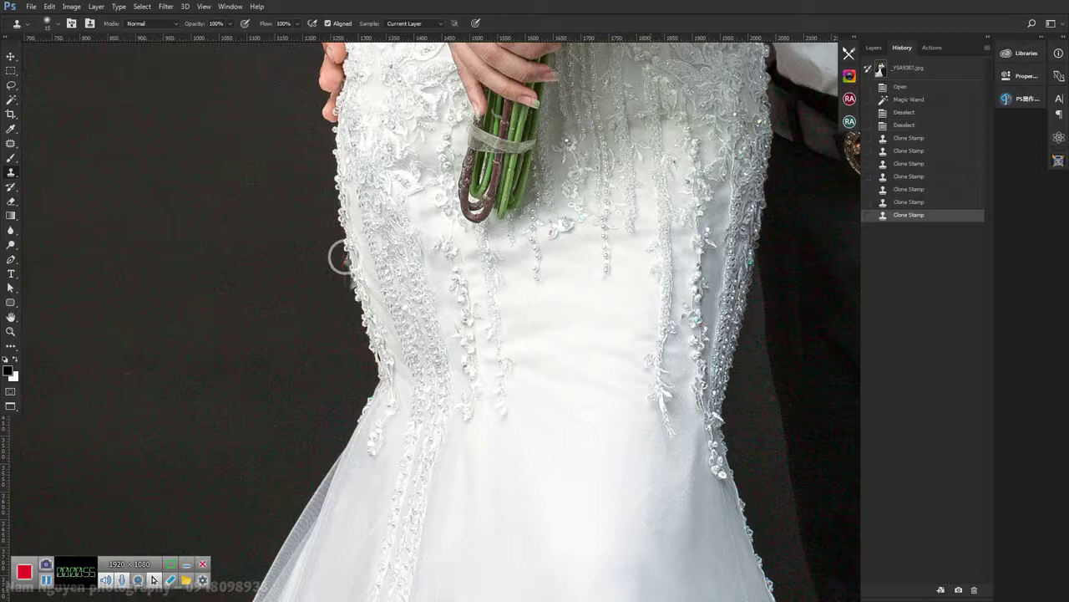
click(341, 259)
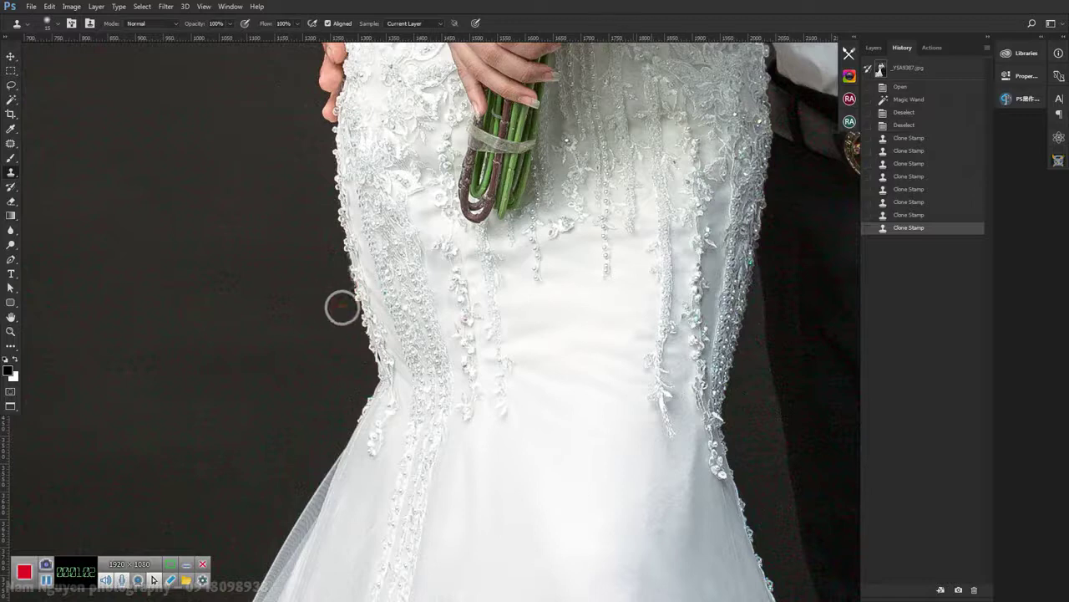
scroll(346, 306, down, 2)
scroll(389, 306, down, 2)
scroll(391, 306, down, 2)
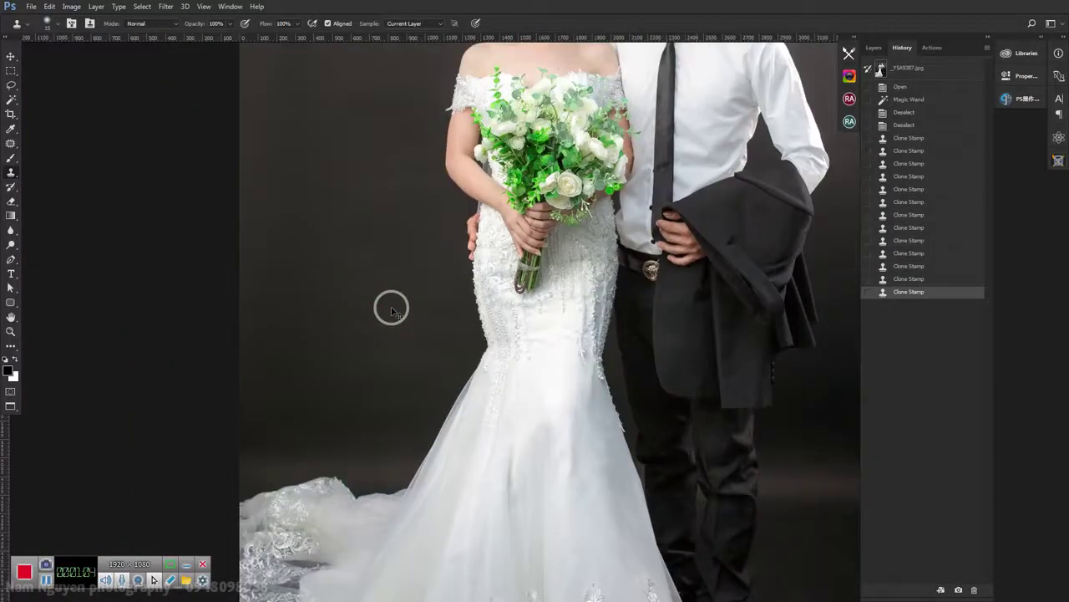
scroll(391, 306, down, 1)
scroll(391, 307, down, 1)
scroll(490, 294, up, 3)
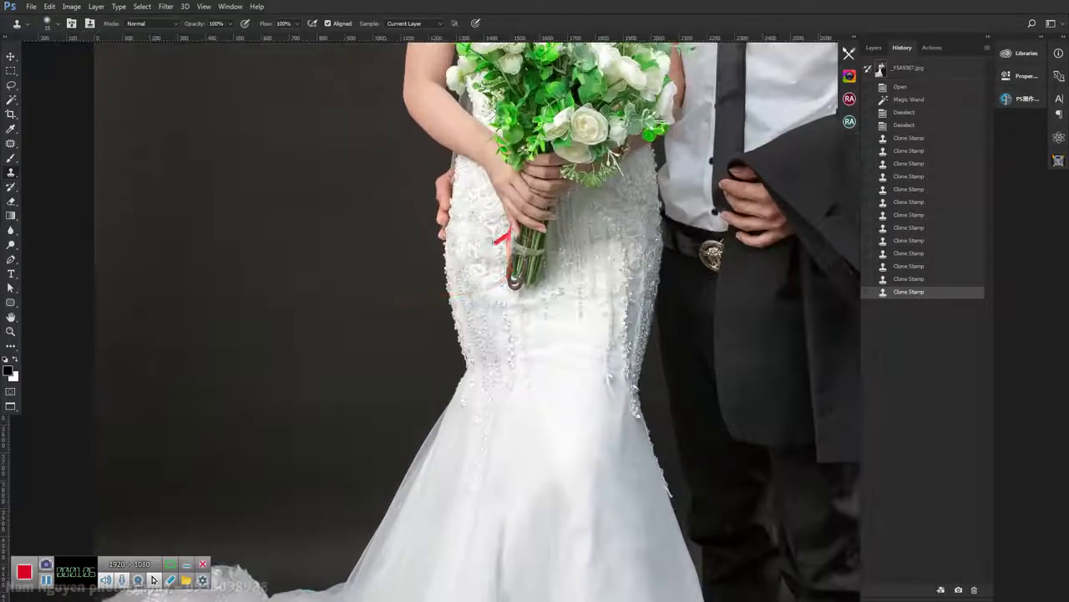
- Dodge the bouquet, sleeve, bouquet stems and front of the dress
key(o)
drag(601, 220, 562, 320)
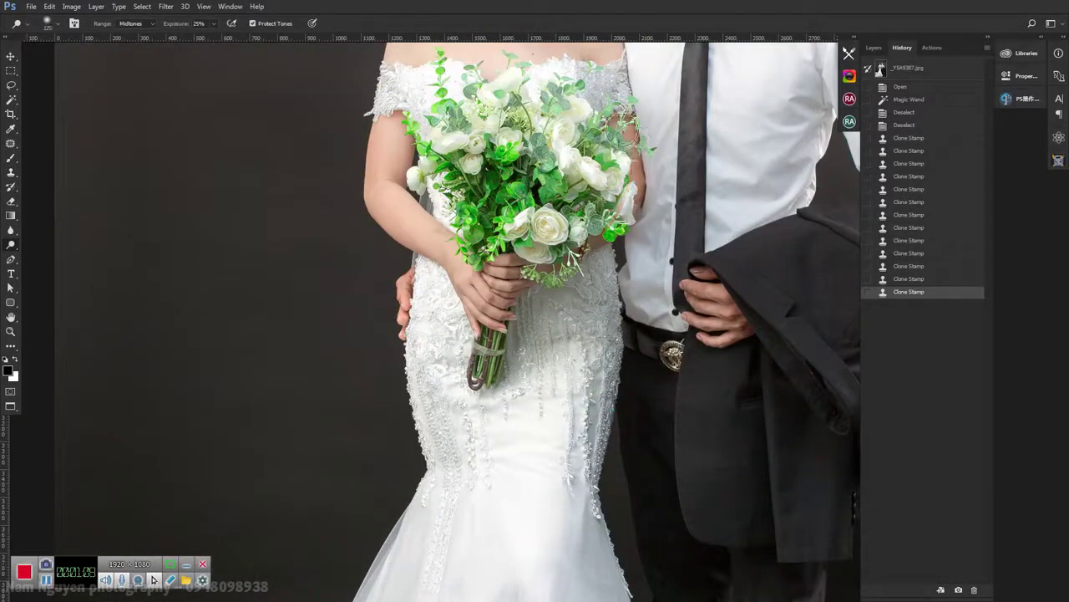
drag(623, 122, 576, 251)
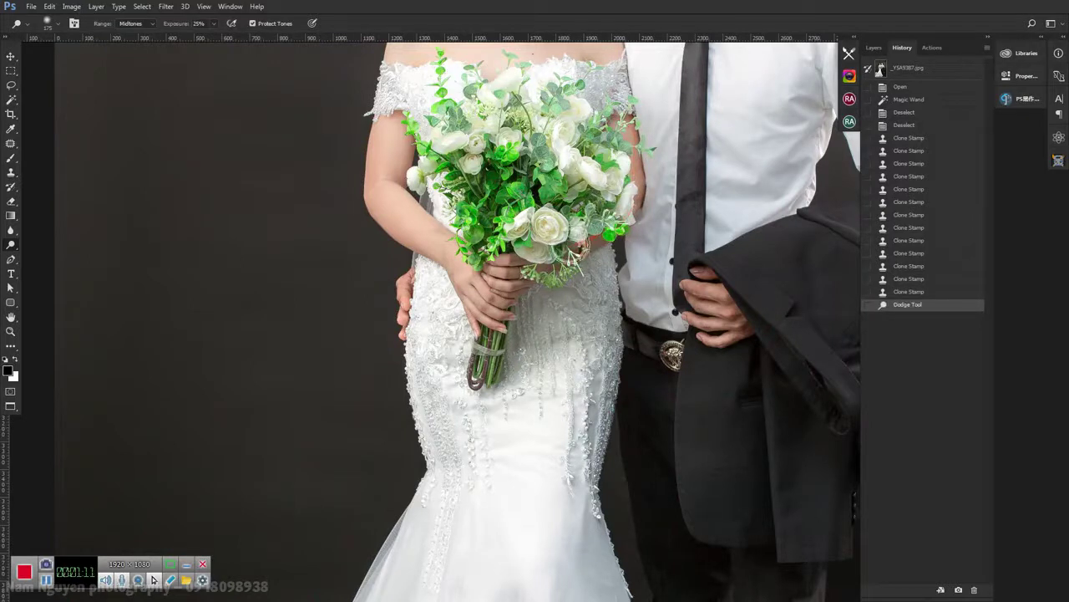
drag(500, 269, 608, 275)
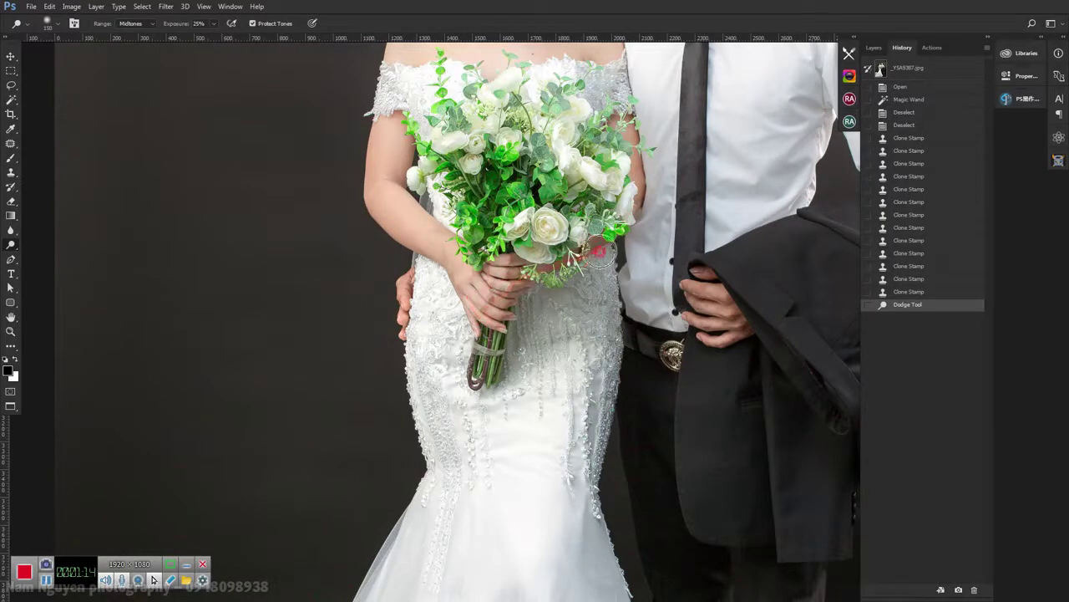
drag(592, 279, 590, 443)
- Resize the dodge brush and brighten the bride's hand and waist
key(bracketright)
key(bracketleft)
key(bracketleft)
key(bracketleft)
mouse_move(717, 324)
mouse_down()
mouse_move(706, 282)
mouse_move(741, 327)
mouse_move(690, 262)
mouse_up()
mouse_move(429, 279)
mouse_down()
mouse_move(404, 314)
mouse_move(422, 209)
mouse_up()
scroll(435, 250, up, 5)
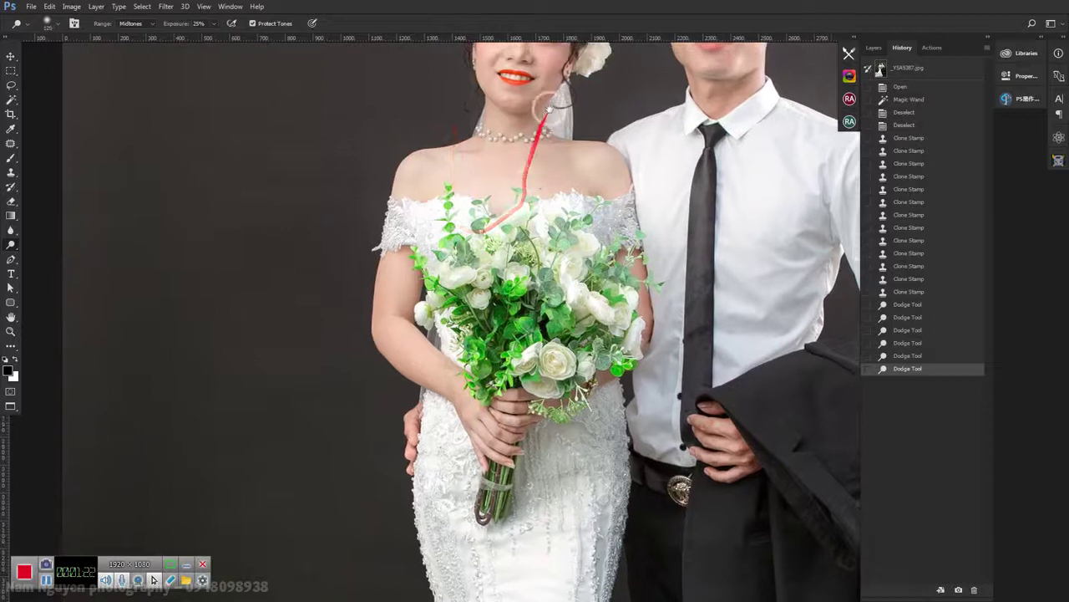
scroll(535, 184, up, 2)
scroll(520, 214, up, 1)
scroll(673, 160, up, 2)
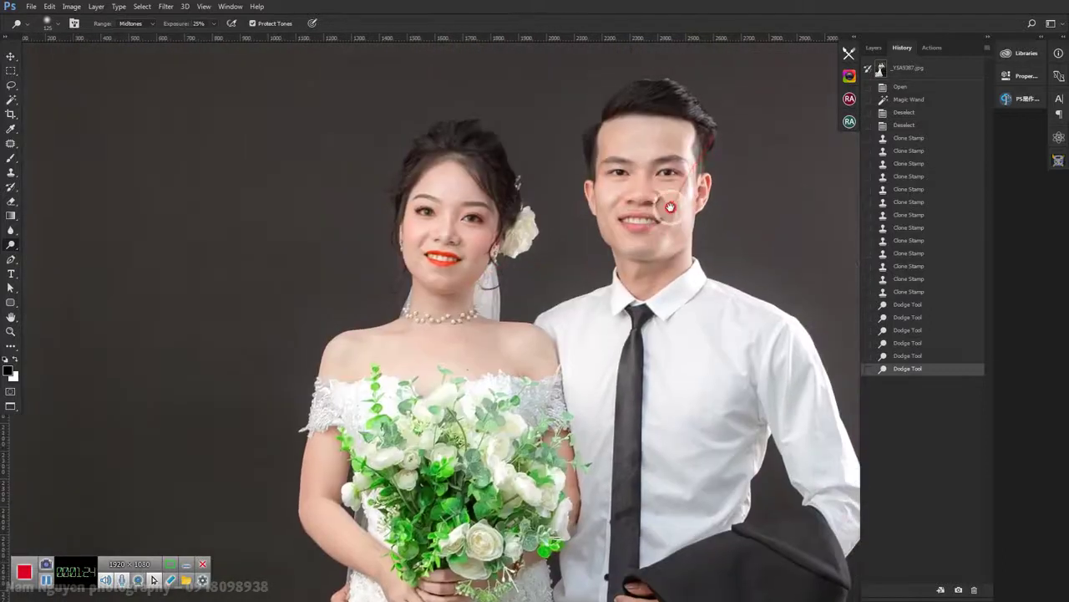
- Select the groom's face skin with Magic Wand, refining the chin with Lasso
key(w)
click(622, 150)
shift+click(685, 175)
shift+click(618, 155)
shift+click(608, 150)
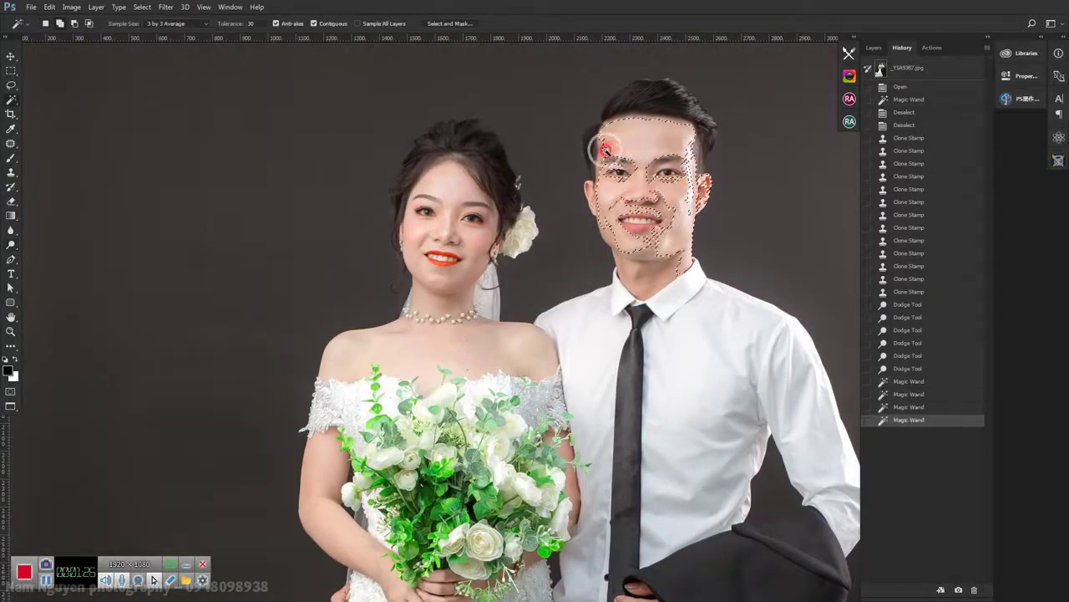
shift+click(606, 159)
key(l)
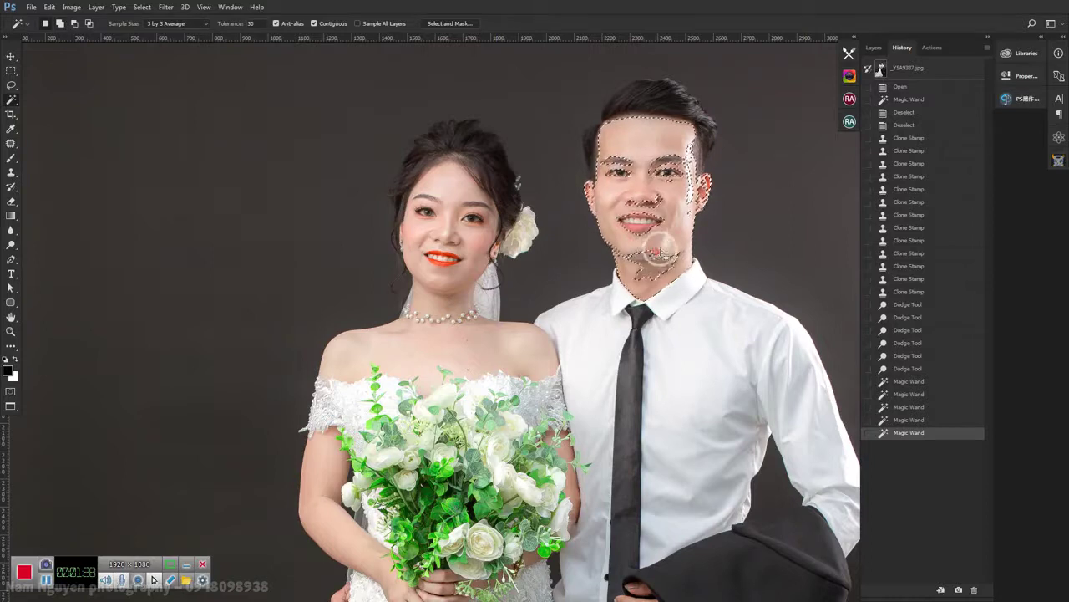
drag(666, 257, 666, 234)
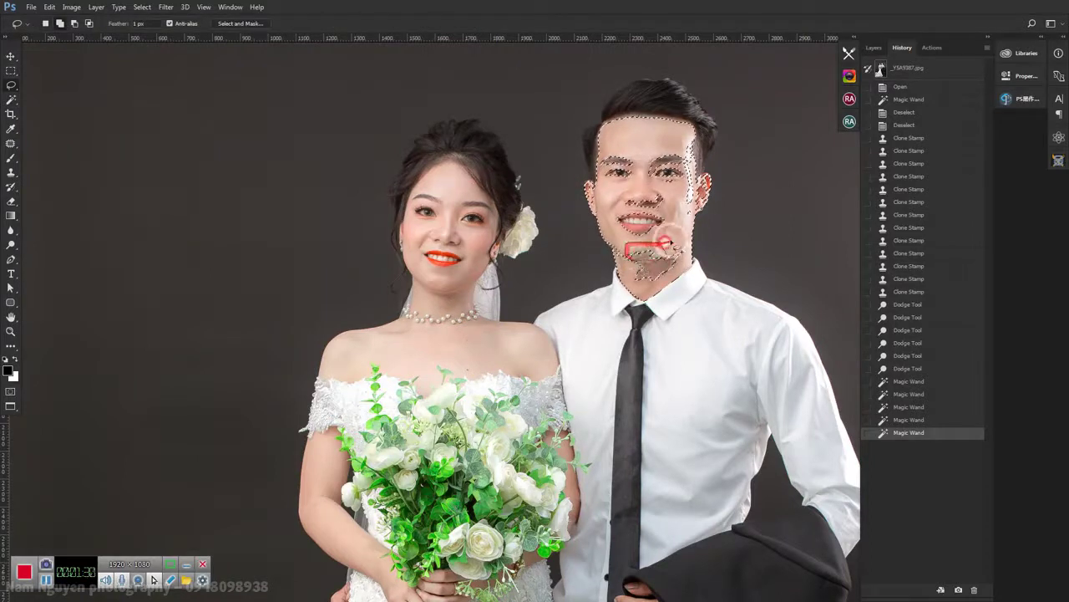
- Feather the face selection 15 px, brighten its midtones with Levels, and deselect
right_click(678, 255)
click(701, 284)
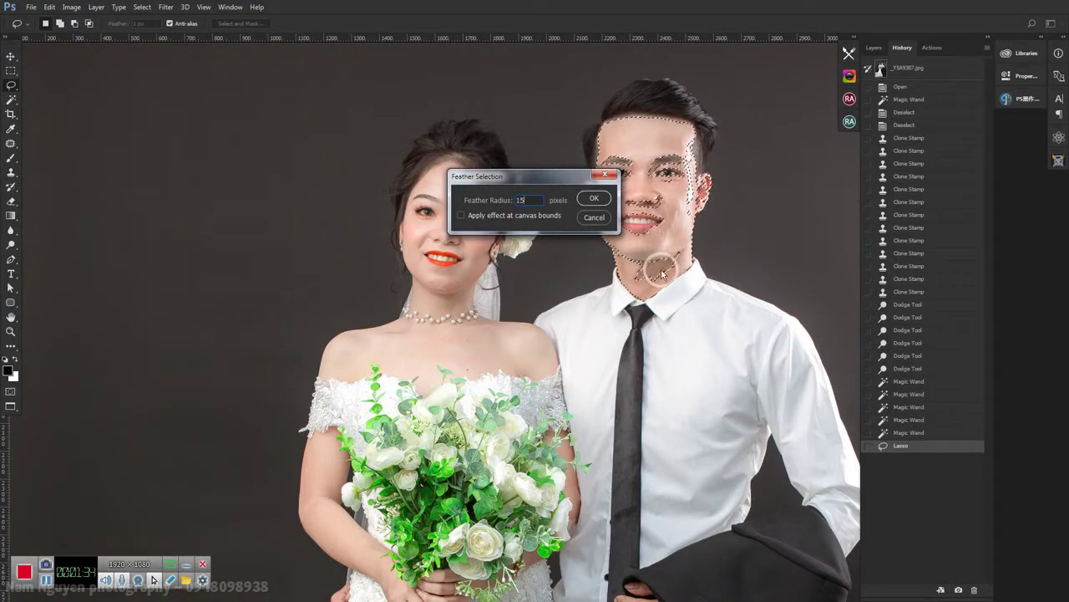
key(Return)
key(ctrl+l)
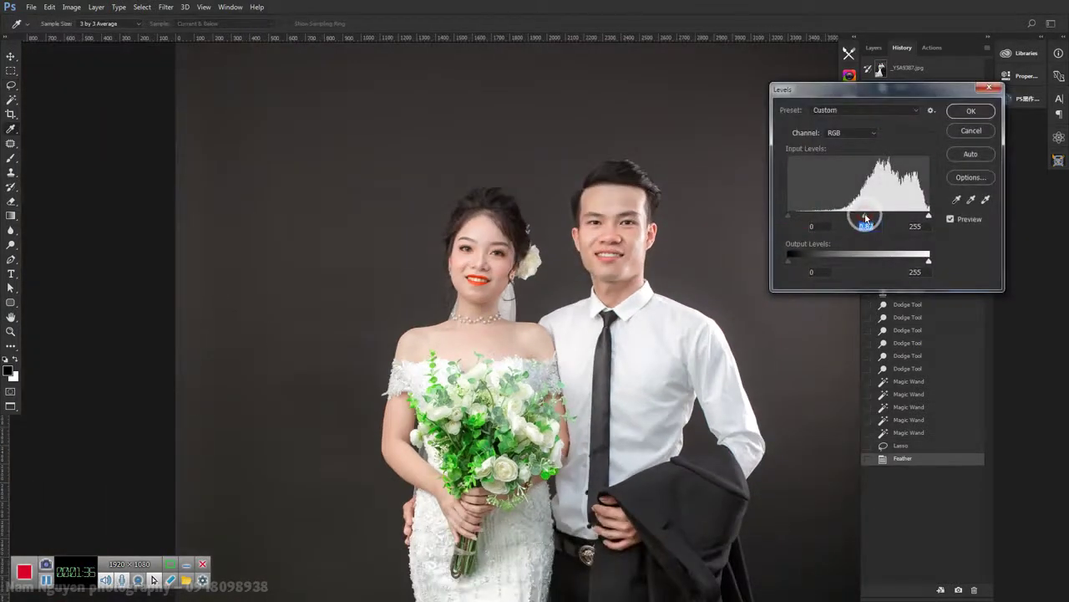
key(Return)
key(ctrl+d)
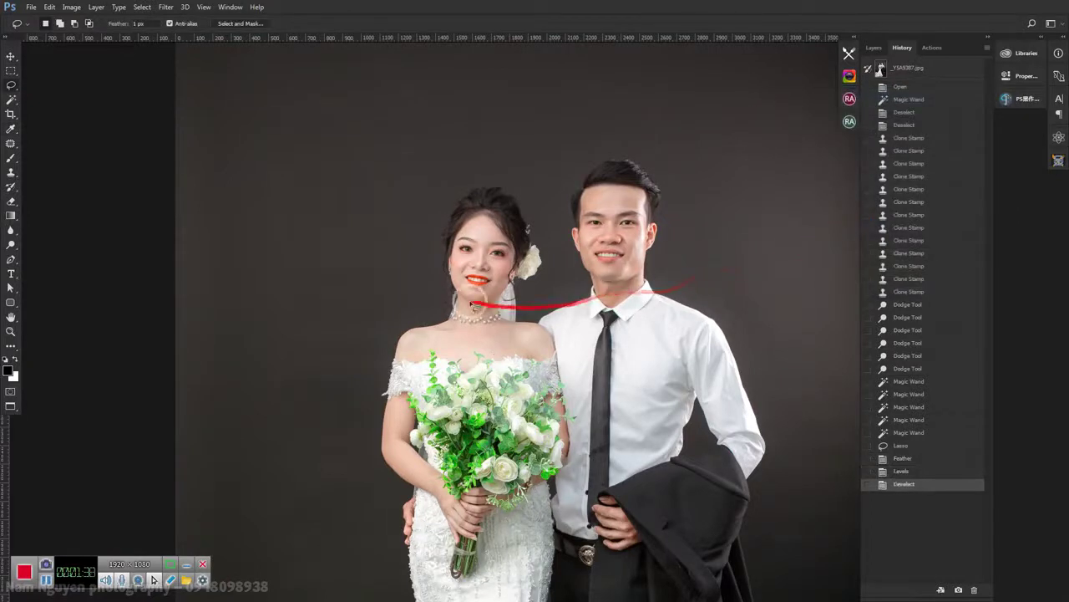
scroll(477, 287, up, 1)
scroll(477, 288, up, 2)
- Magic Wand-select the bride's upper lip
scroll(498, 269, up, 3)
key(w)
click(478, 266)
shift+click(484, 264)
shift+click(468, 260)
shift+click(458, 265)
shift+click(451, 259)
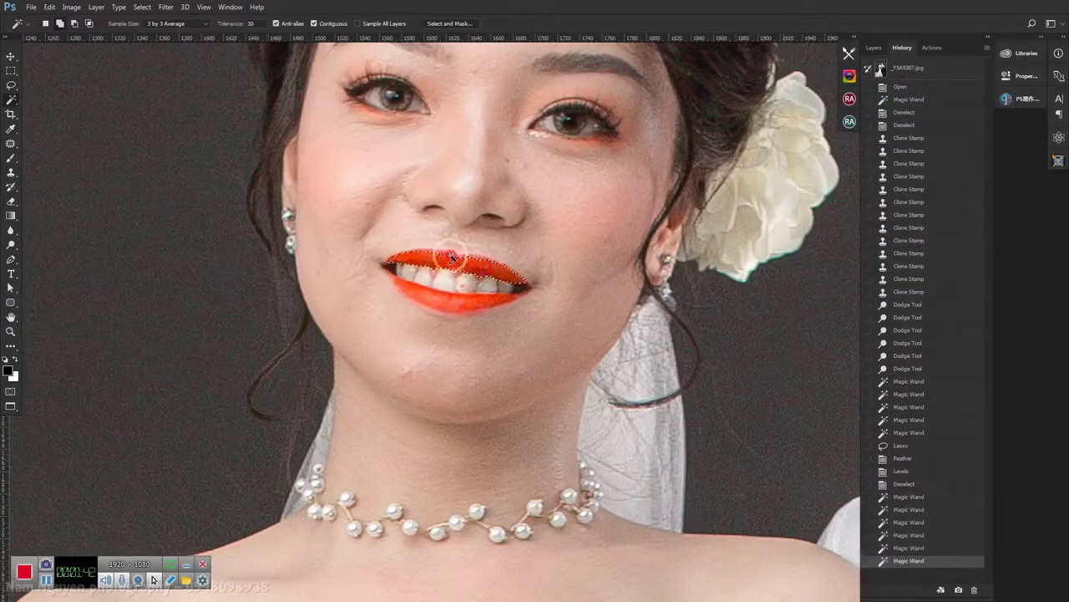
shift+click(442, 251)
shift+click(444, 255)
shift+click(446, 255)
shift+click(447, 256)
shift+click(461, 305)
- Add the lower lip to the selection and feather it 1.2 px
shift+click(466, 302)
shift+click(478, 299)
shift+click(491, 297)
shift+click(501, 295)
shift+click(504, 295)
shift+click(499, 302)
shift+click(503, 297)
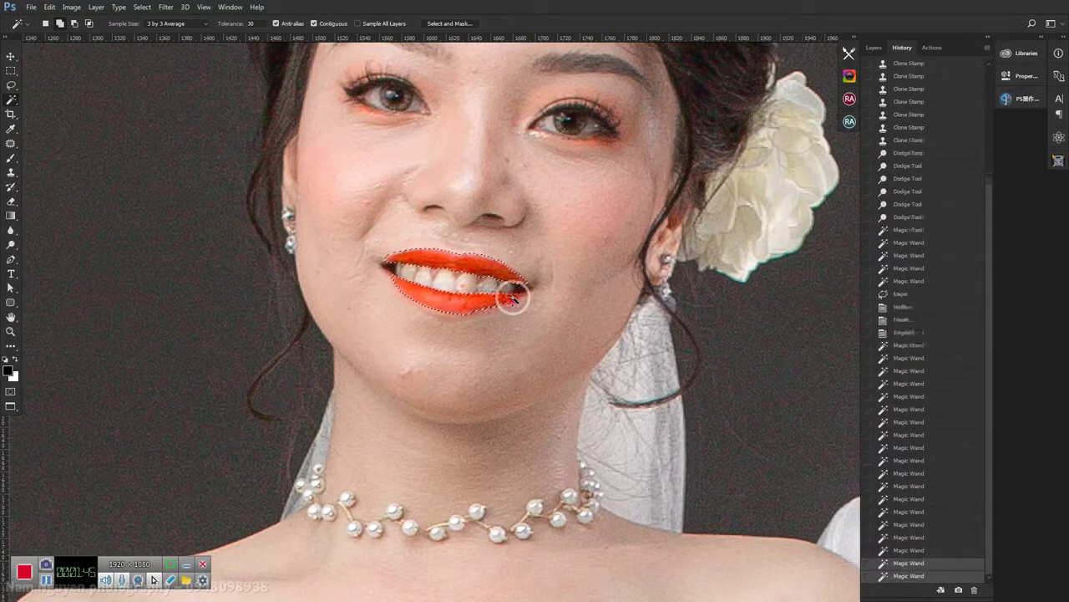
shift+click(492, 296)
shift+click(490, 296)
right_click(489, 297)
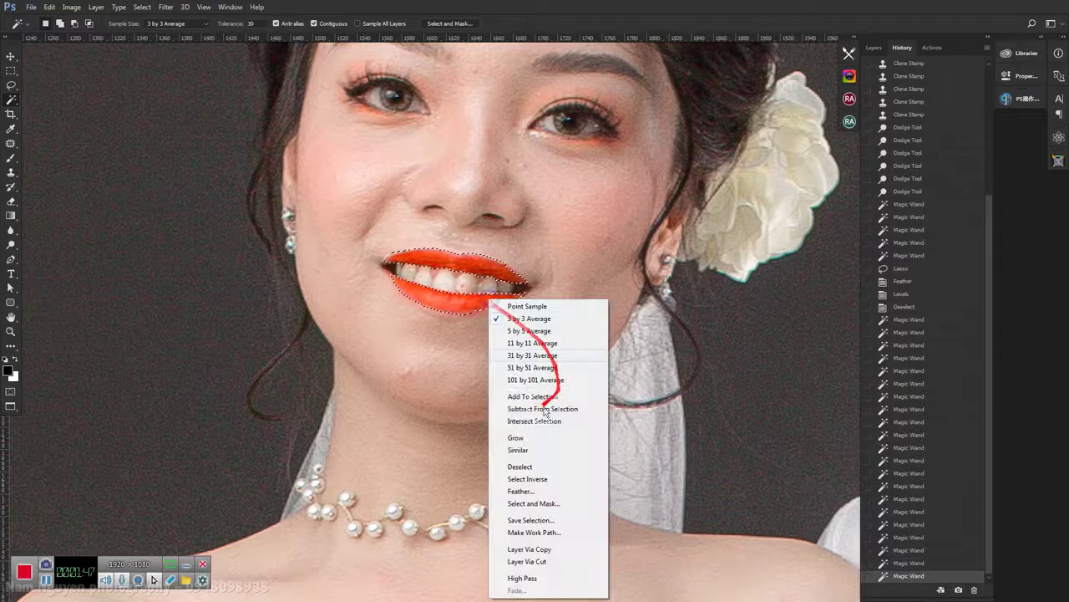
click(522, 491)
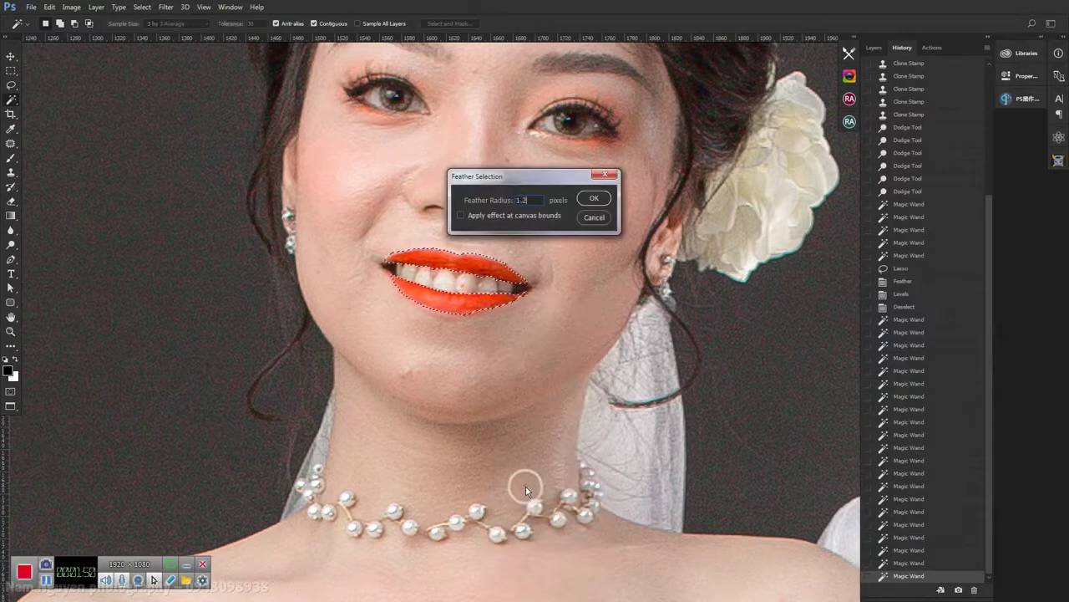
key(Return)
- Shift the lips toward red with Hue/Saturation: Hue -9, Saturation -11
key(ctrl+u)
key(ctrl+minus)
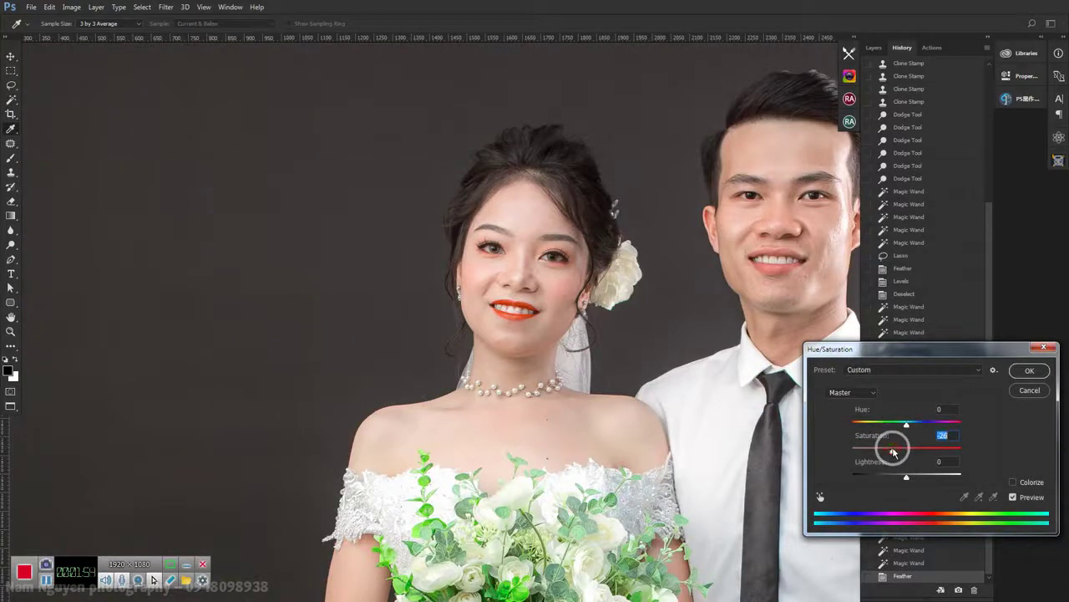
drag(901, 427, 903, 427)
drag(902, 477, 913, 475)
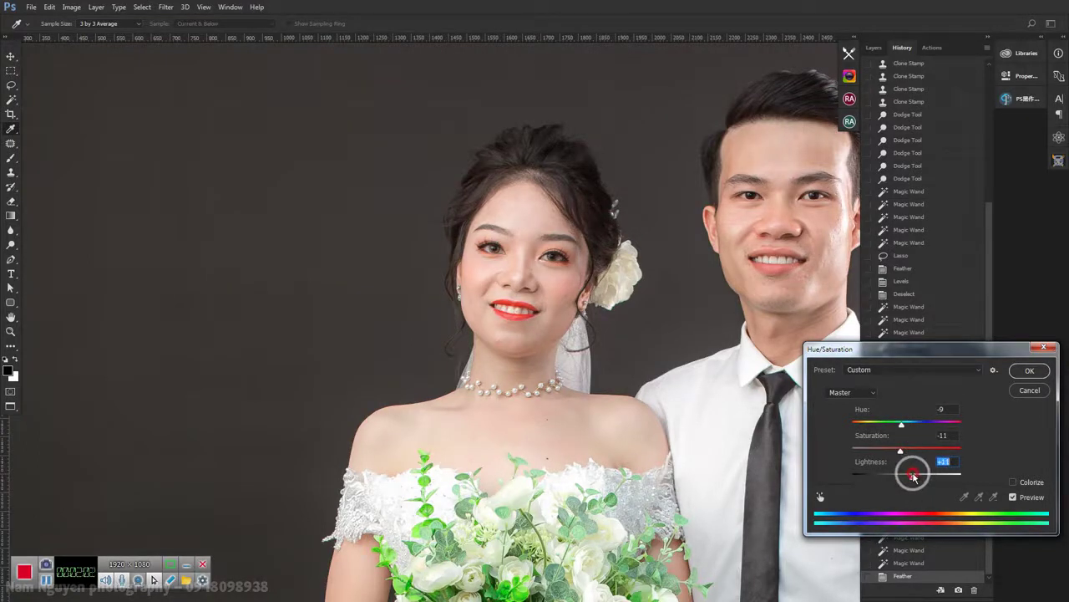
key(Return)
- Apply Color Balance midtones to the lips: cyan–red -35, yellow–blue +13
key(ctrl+b)
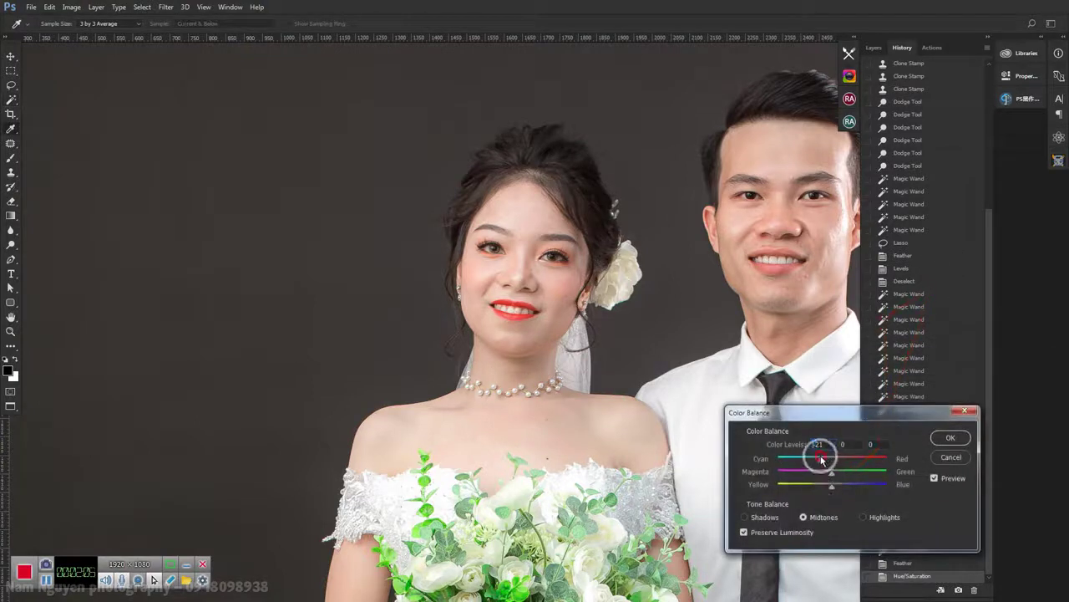
drag(815, 459, 816, 459)
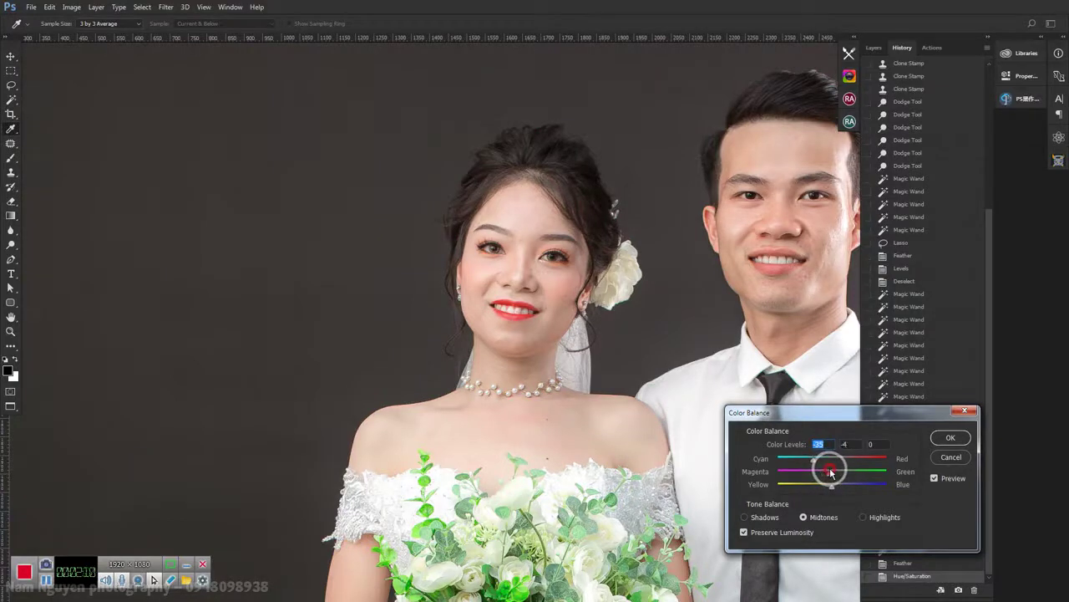
click(825, 473)
drag(839, 491, 829, 491)
key(Return)
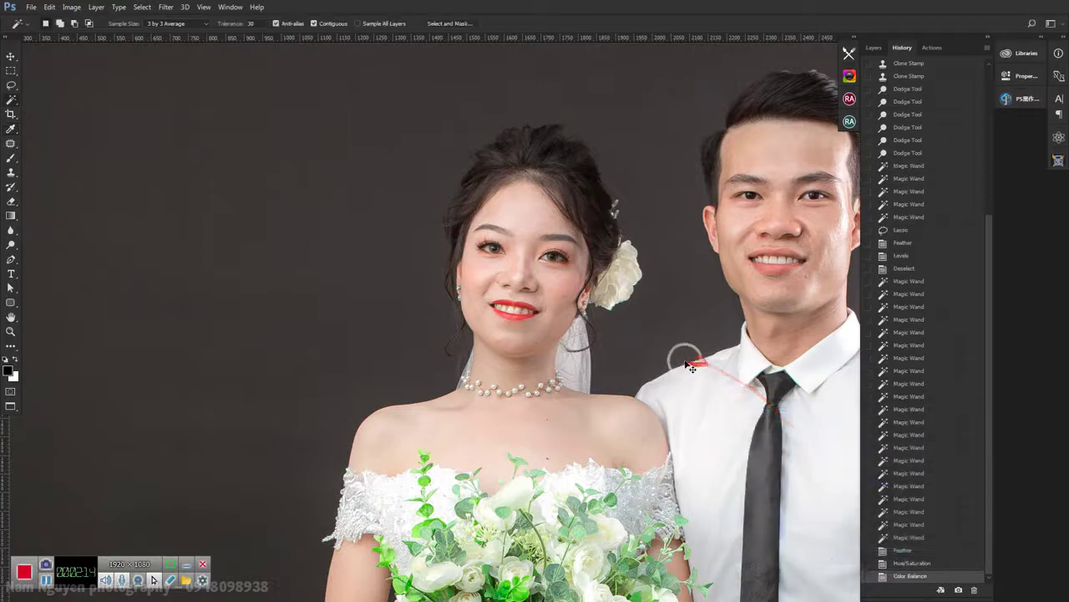
- Clear the old selection, Magic Wand-select the upper lip, and feather it 2 px
scroll(543, 318, down, 2)
scroll(533, 318, down, 1)
scroll(533, 318, up, 1)
scroll(539, 314, up, 2)
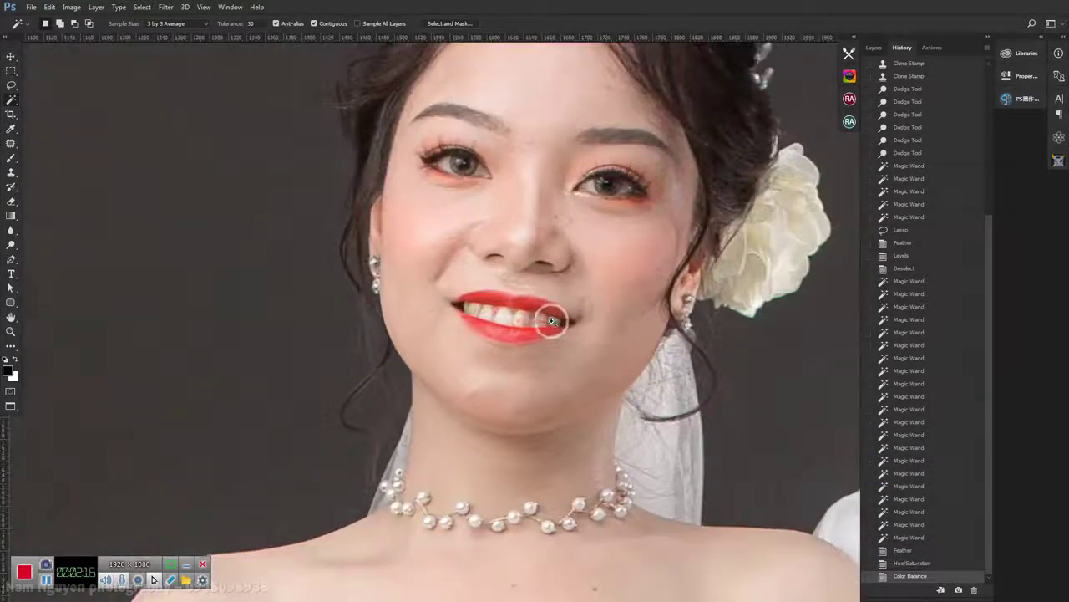
key(ctrl+d)
click(509, 306)
click(544, 302)
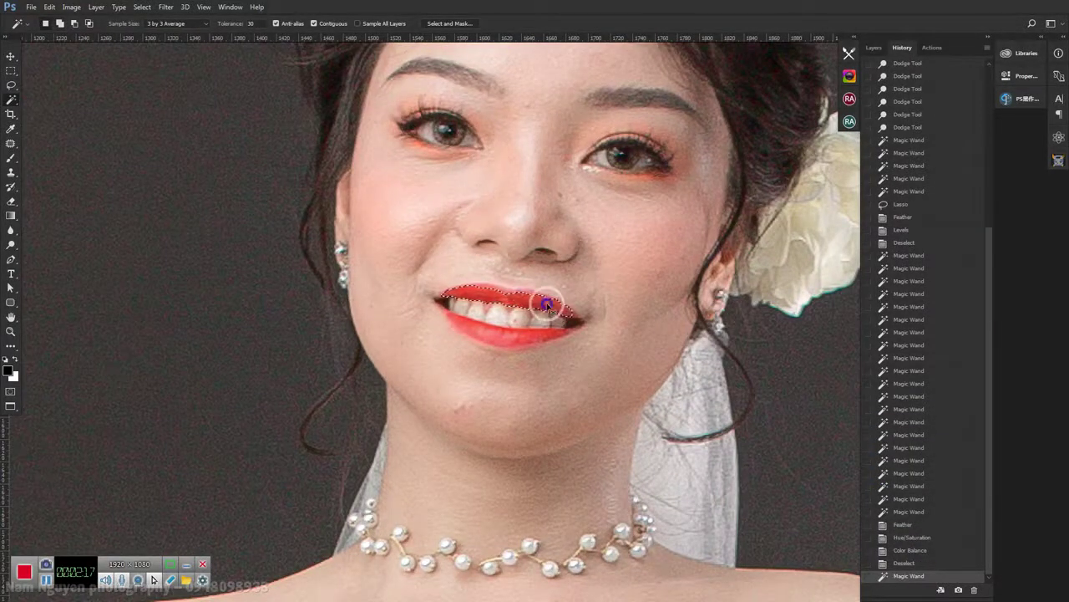
right_click(554, 312)
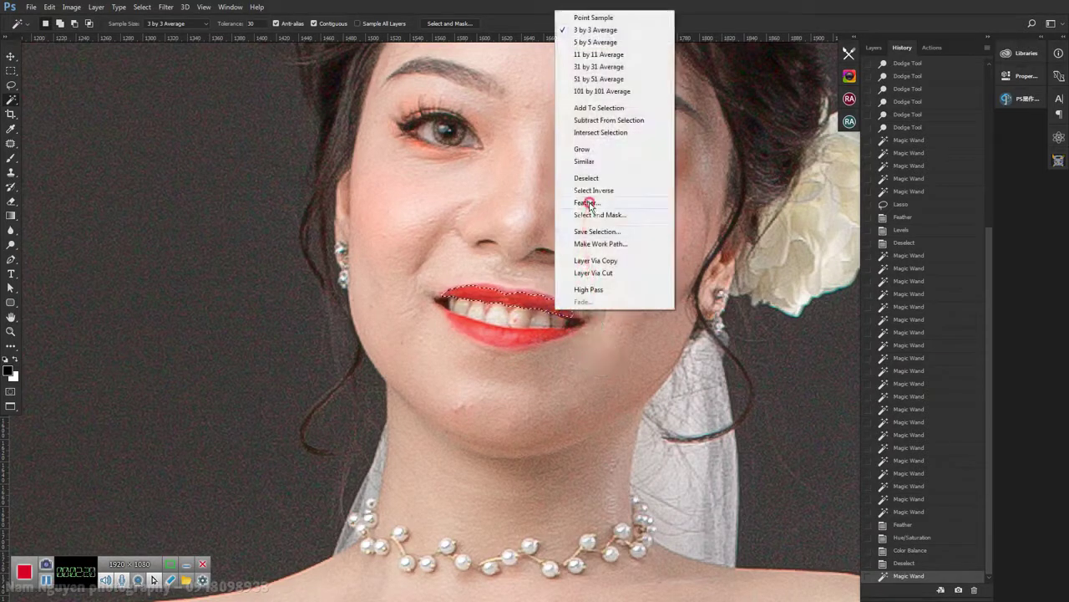
click(587, 200)
key(Return)
- Lighten the selection with a Levels midtone of 1.16, then deselect
key(ctrl+minus)
key(ctrl+l)
key(ctrl+minus)
drag(850, 213, 851, 216)
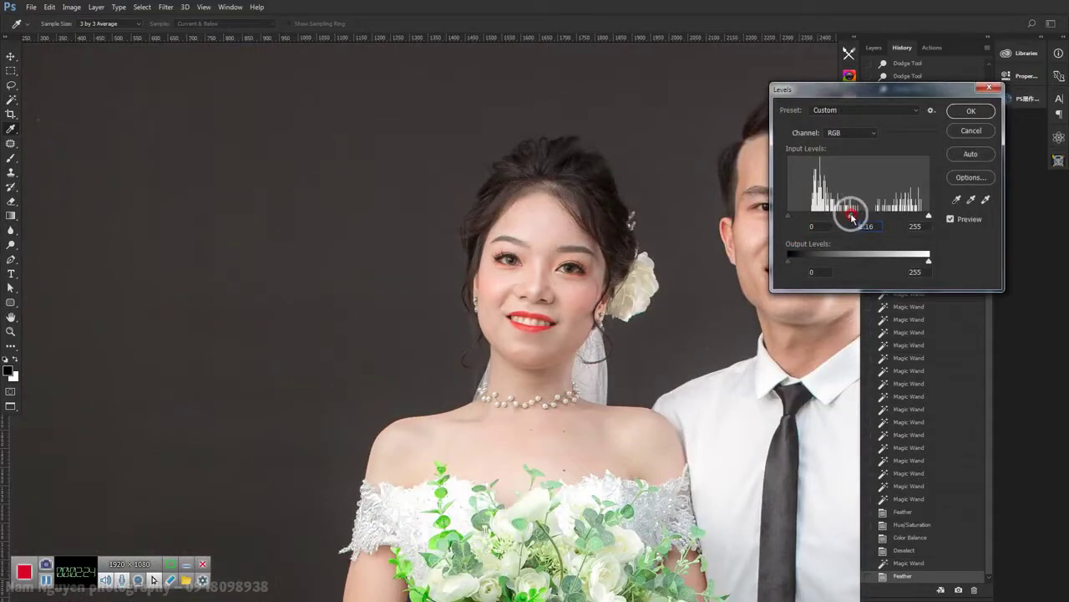
key(Return)
key(ctrl+minus)
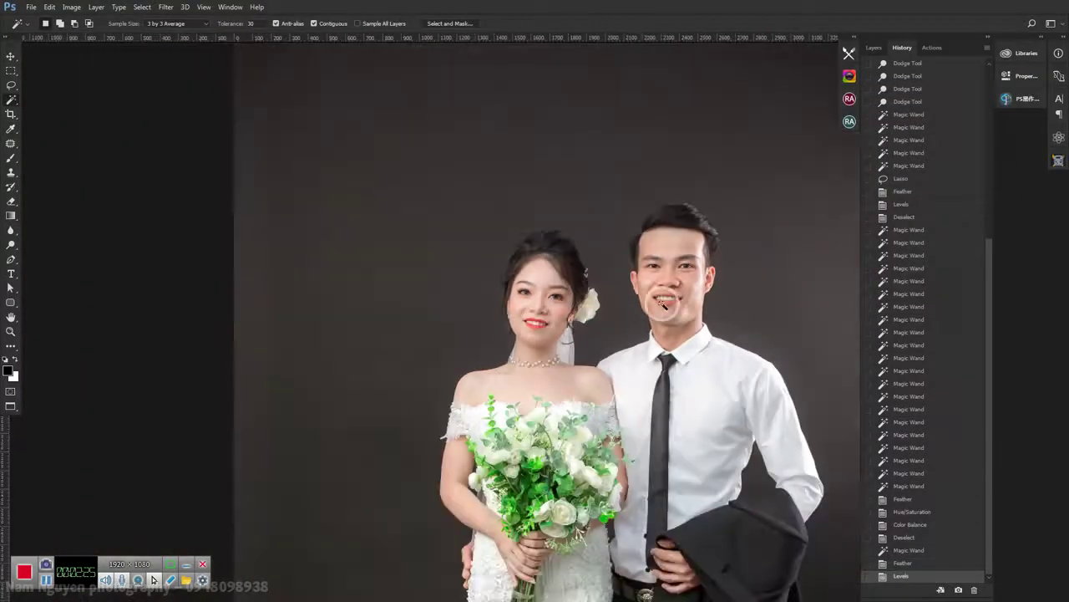
key(ctrl+d)
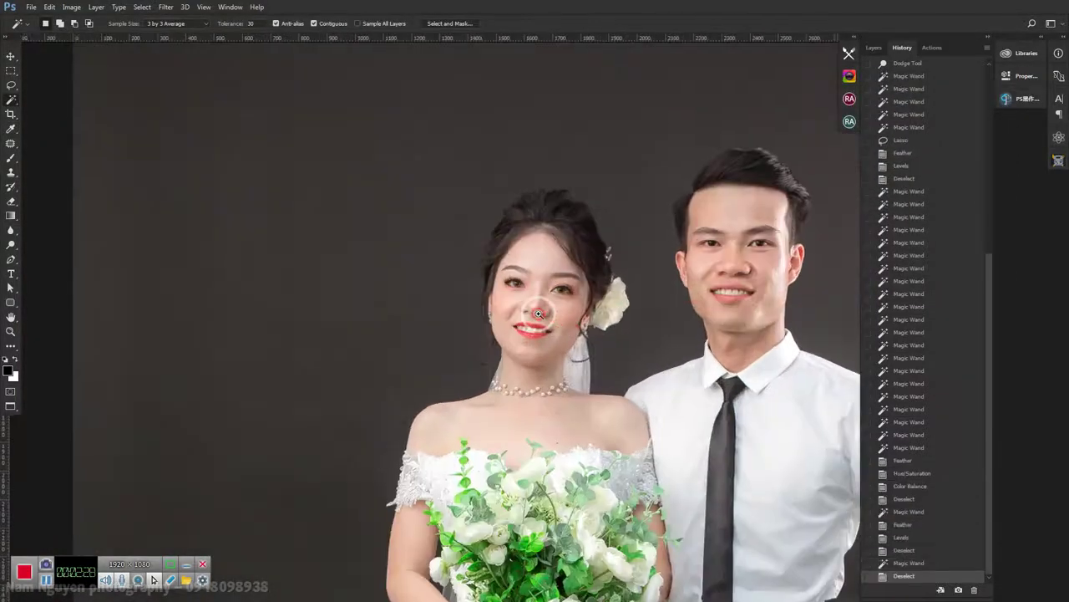
- Clear the stray selection and switch to the Burn tool with a smaller brush
key(ctrl+plus)
key(ctrl+plus)
click(551, 318)
key(ctrl+d)
key(j)
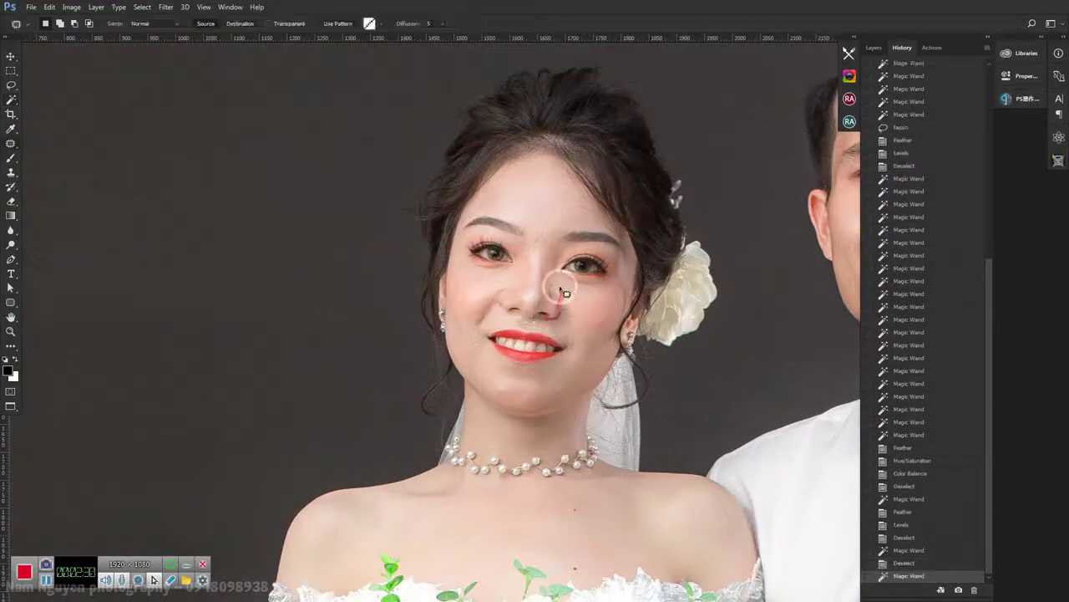
key(o)
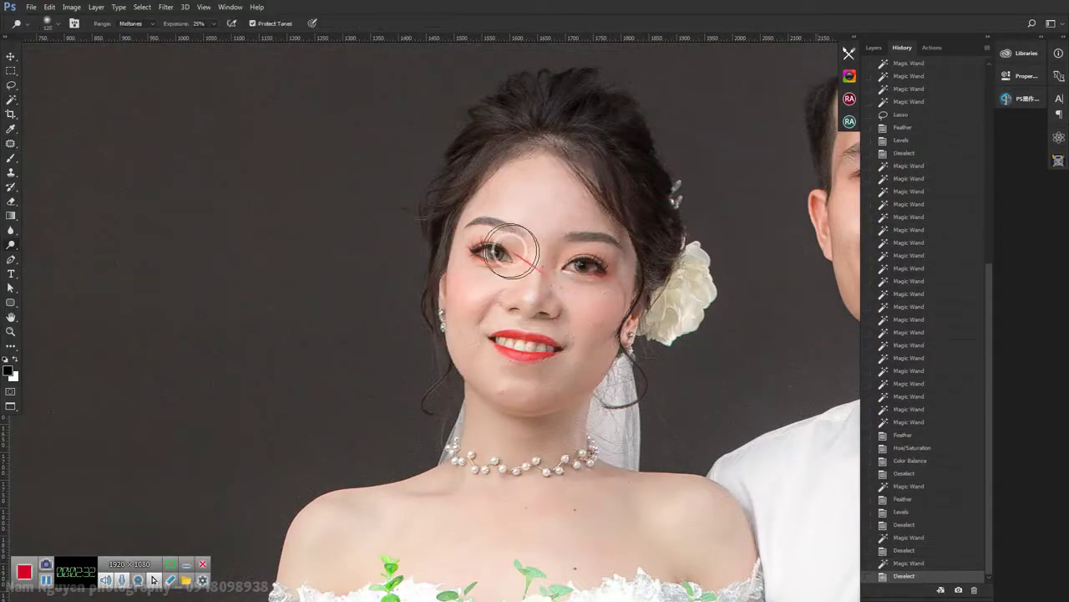
key(bracketleft)
key(bracketleft)
key(bracketleft)
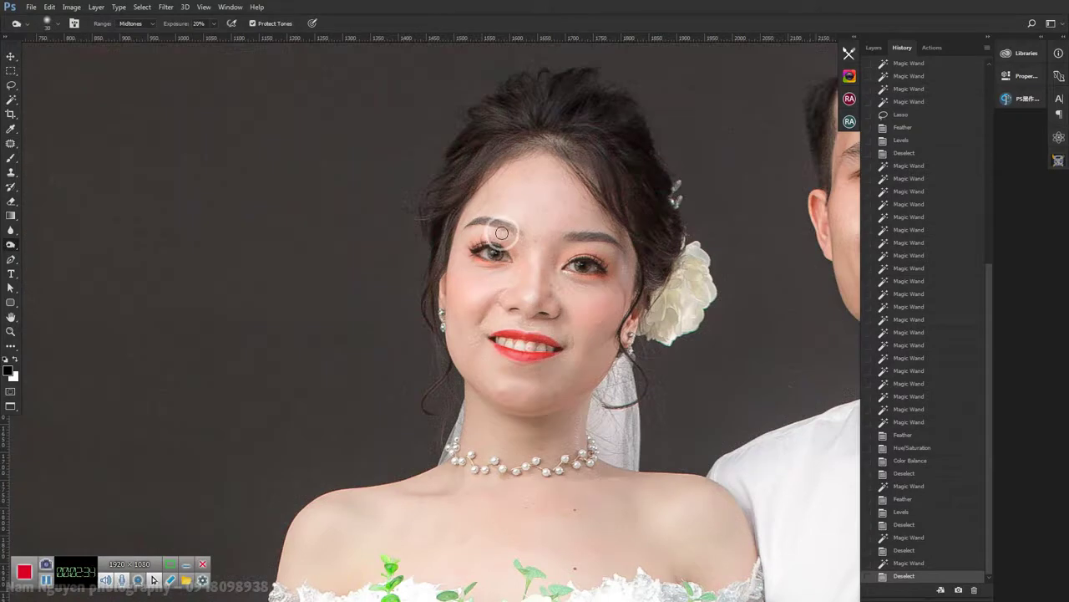
- Burn the skin between the bride's eyebrows and zoom out to check the result
mouse_move(510, 226)
mouse_down()
mouse_move(601, 240)
mouse_move(523, 240)
mouse_up()
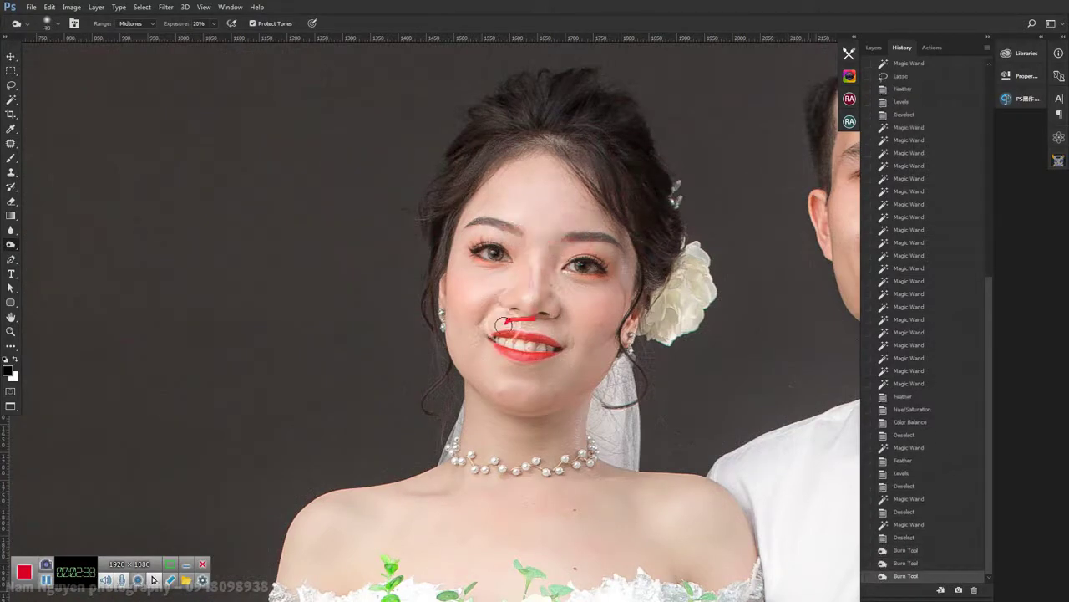
scroll(568, 399, down, 2)
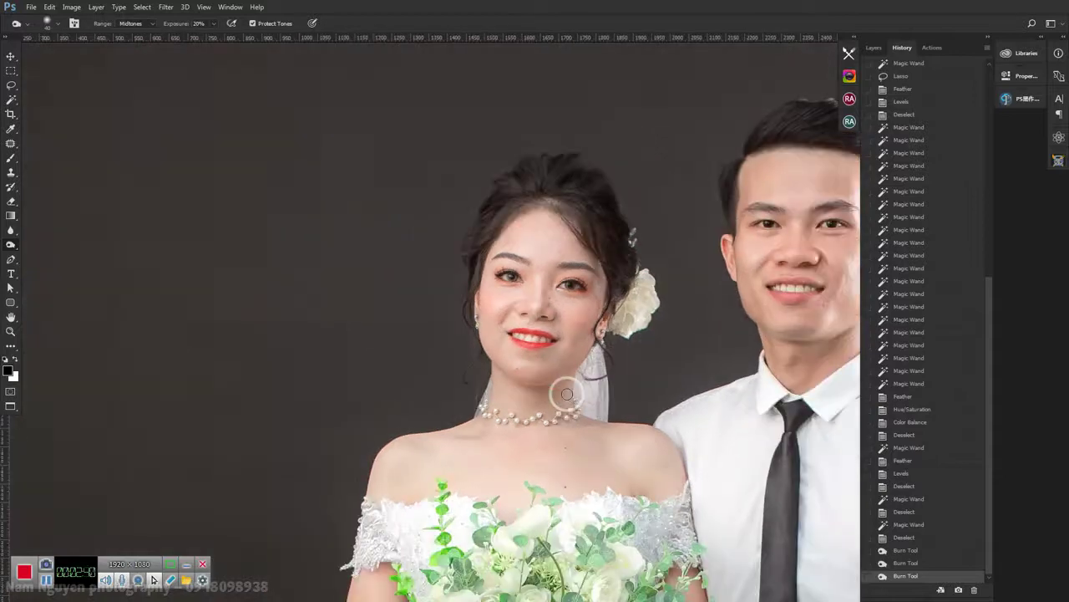
scroll(567, 393, down, 2)
scroll(568, 399, down, 1)
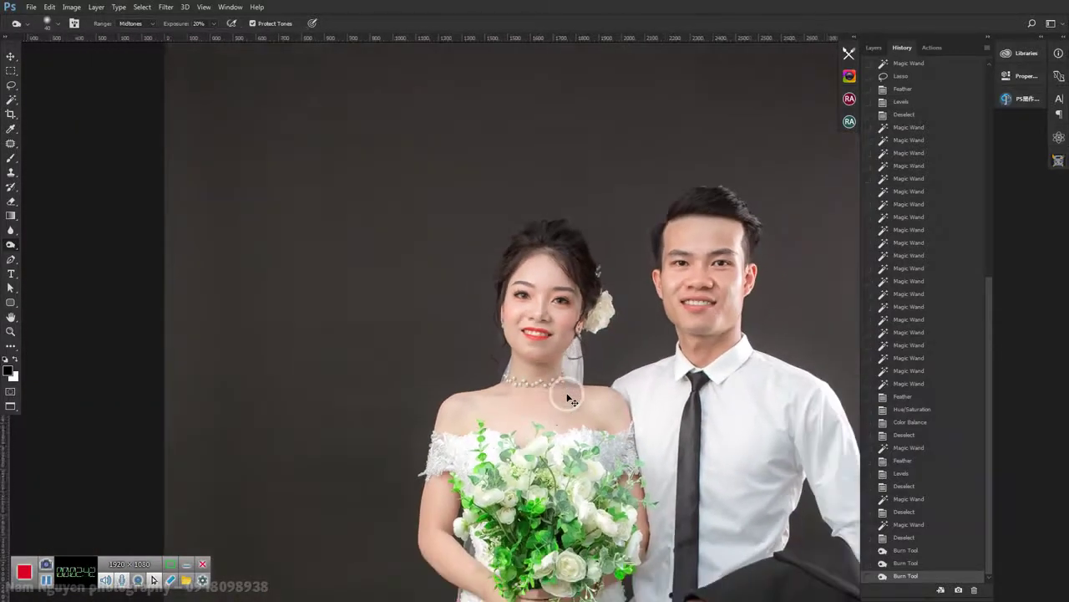
scroll(572, 397, down, 1)
scroll(628, 418, up, 1)
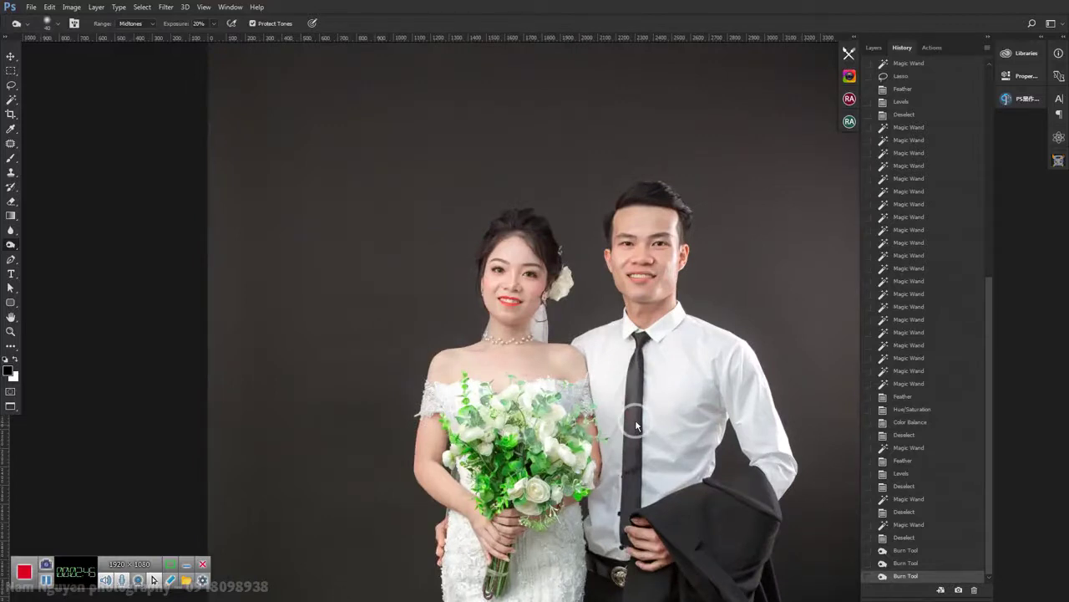
key(ctrl+shift+x)
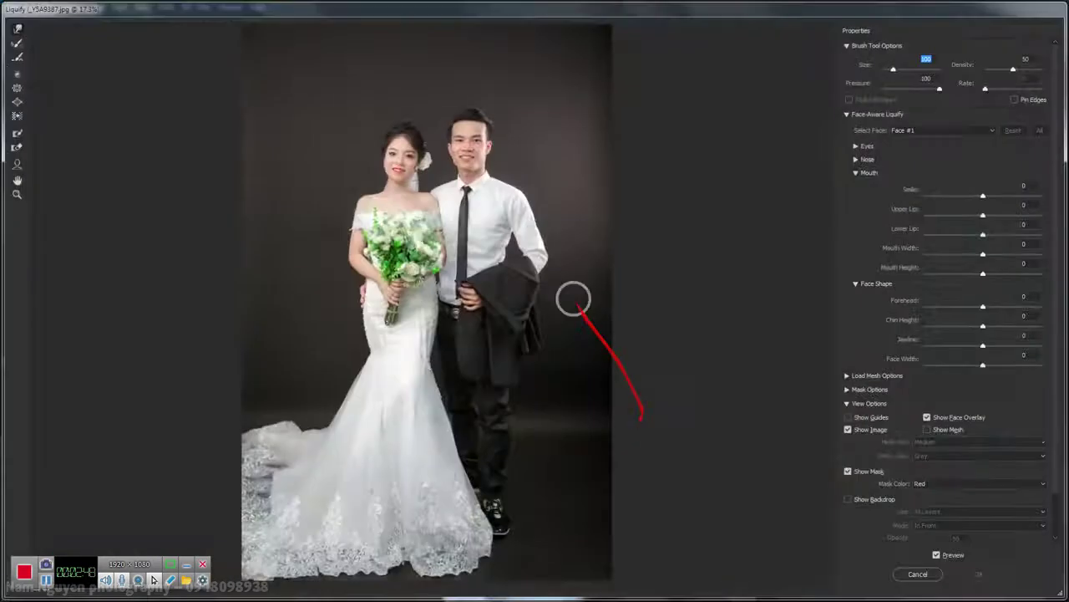
- Freeze-mask the bride's hair and part of her neck so Liquify won't warp them
scroll(398, 105, up, 1)
scroll(418, 143, up, 1)
scroll(423, 250, up, 1)
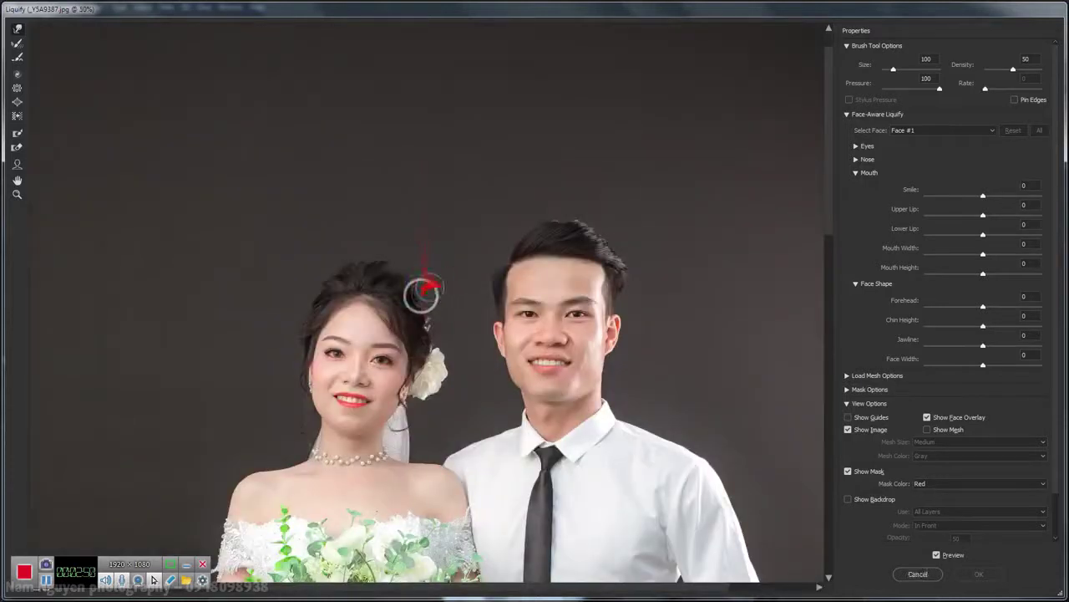
scroll(469, 297, up, 1)
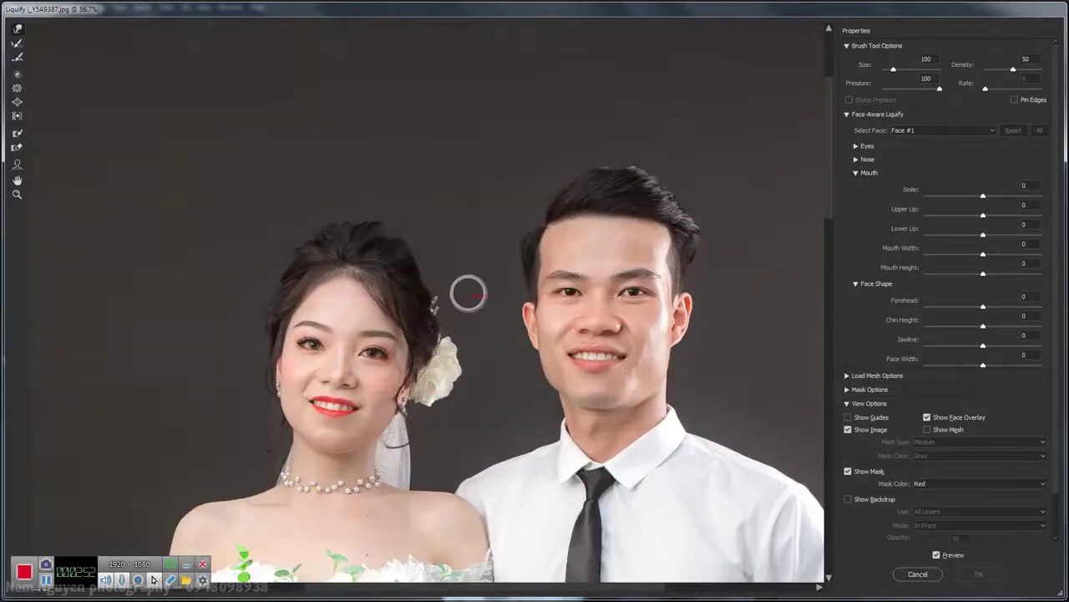
key(bracketright)
key(bracketright)
key(bracketright)
drag(423, 285, 410, 246)
key(bracketright)
key(bracketleft)
key(bracketleft)
key(bracketleft)
drag(381, 217, 426, 351)
key(ctrl+z)
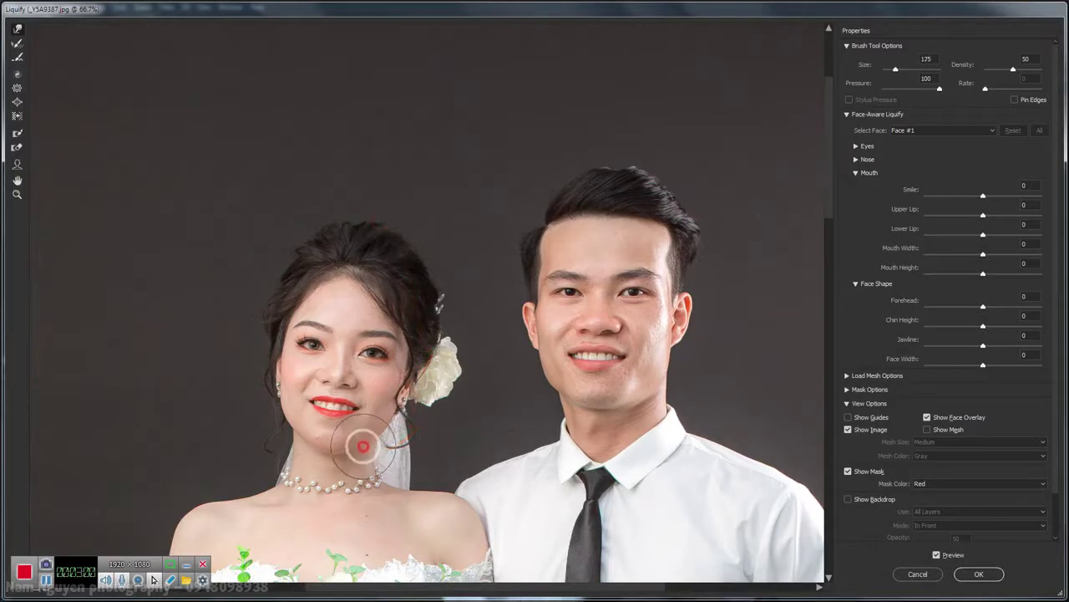
key(bracketleft)
mouse_move(348, 455)
mouse_down()
mouse_move(358, 447)
mouse_move(322, 460)
mouse_up()
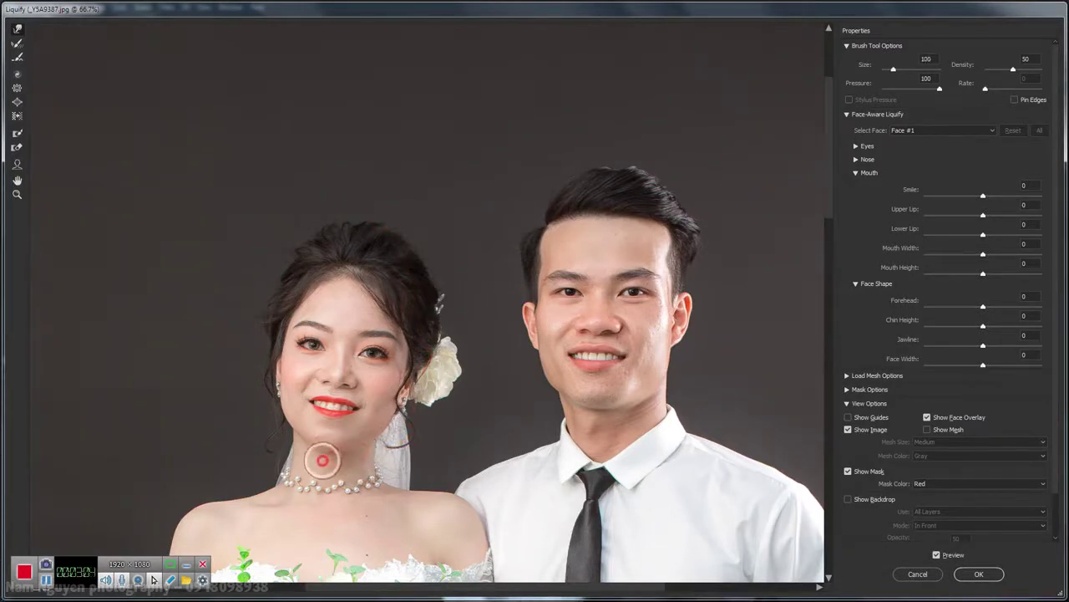
- Recentre and zoom the Liquify view to show the whole couple, resizing the warp brush
drag(413, 446, 496, 379)
key(bracketright)
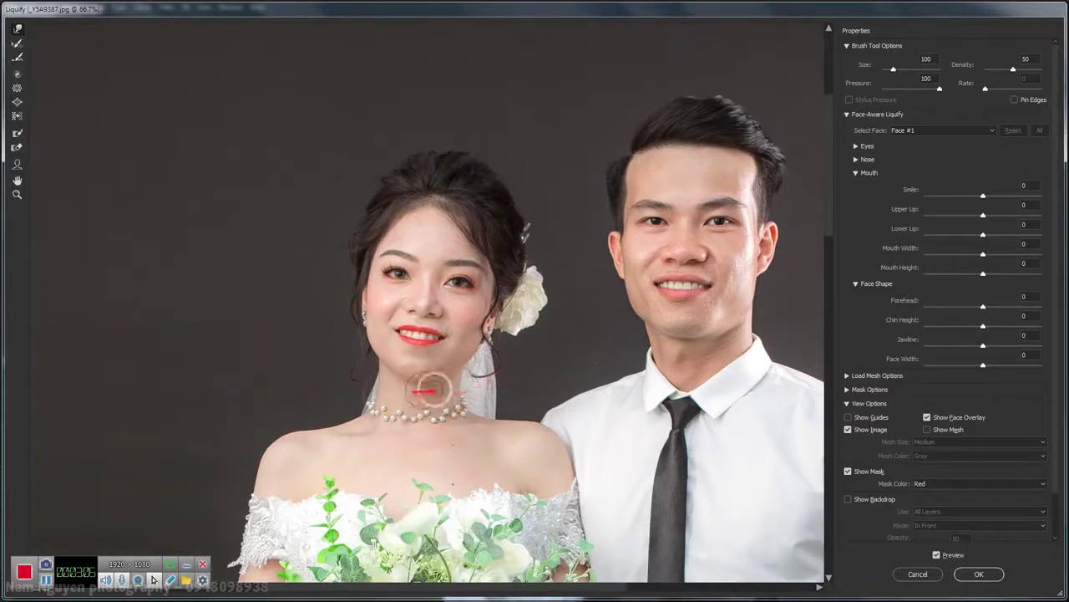
key(bracketright)
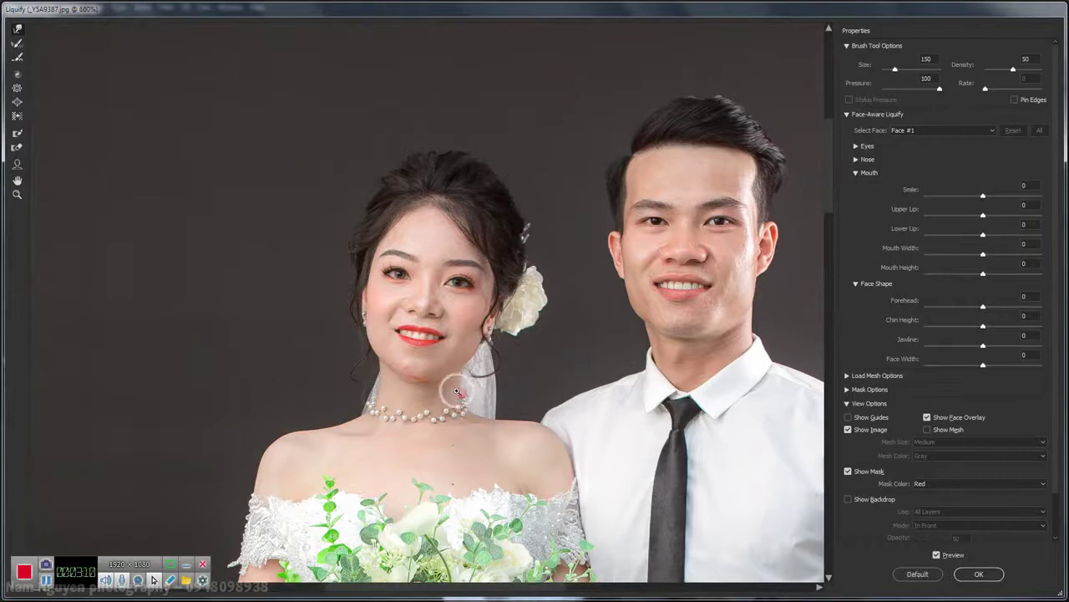
key(ctrl+plus)
key(ctrl+plus)
key(bracketleft)
key(bracketleft)
key(bracketleft)
key(bracketleft)
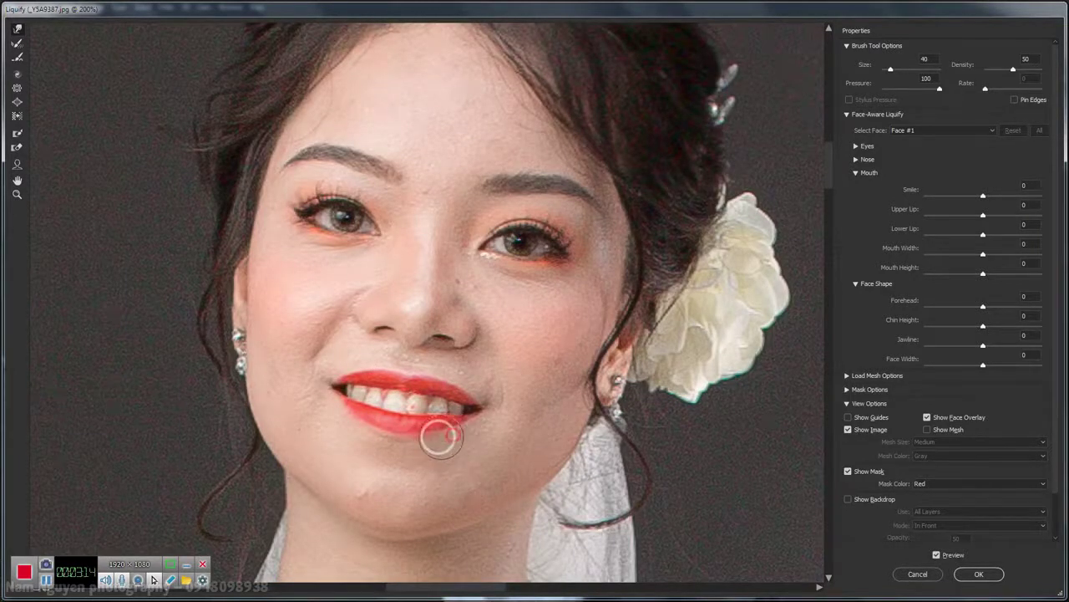
key(ctrl+minus)
key(ctrl+minus)
key(ctrl+minus)
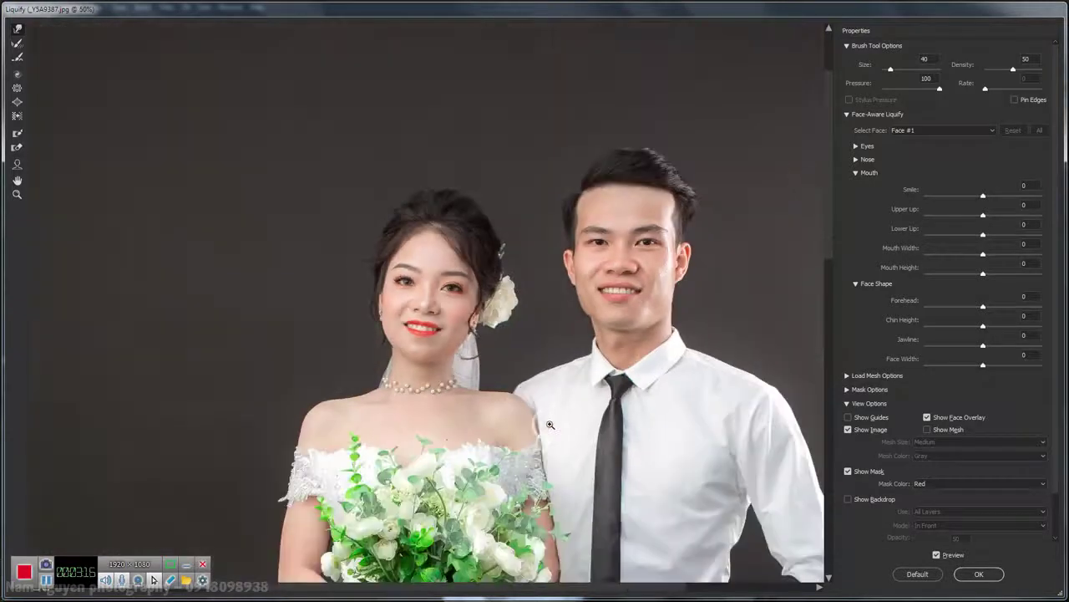
key(ctrl+minus)
key(ctrl+plus)
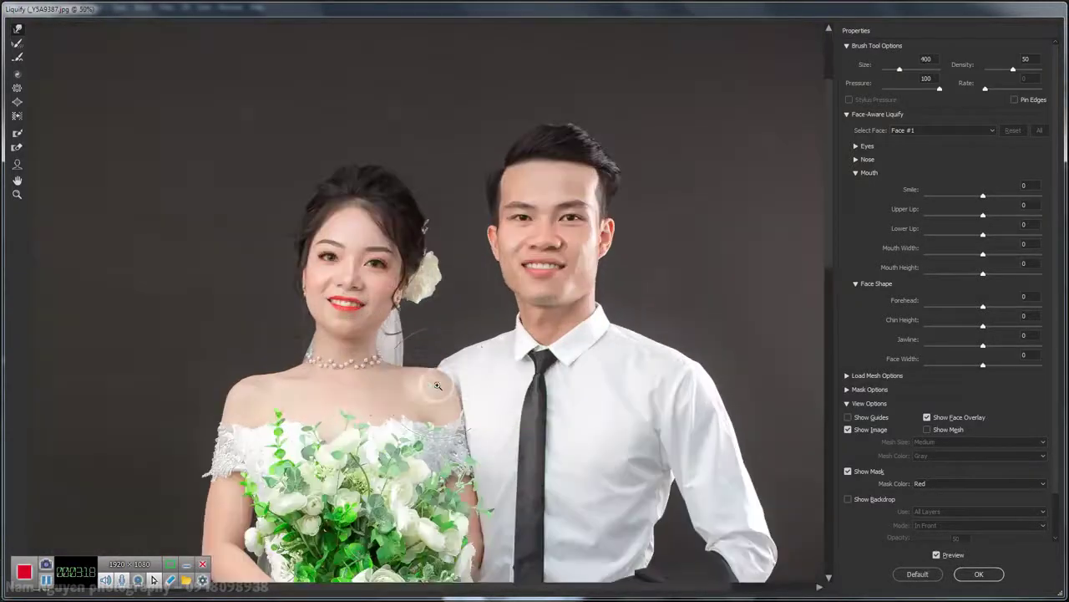
key(bracketleft)
key(bracketleft)
key(bracketleft)
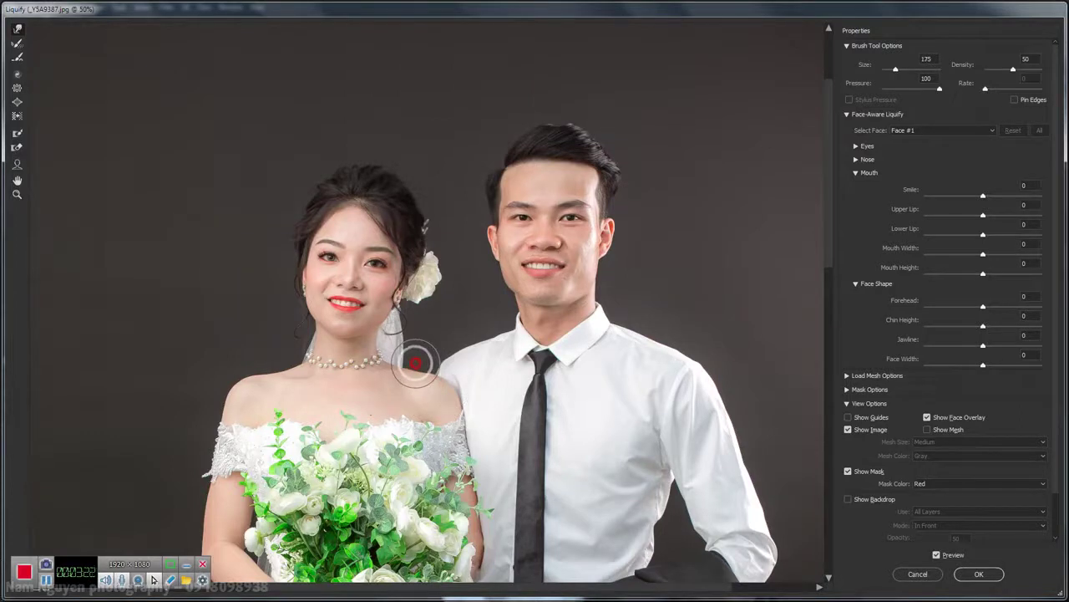
key(bracketright)
key(bracketright)
key(bracketright)
scroll(342, 354, down, 2)
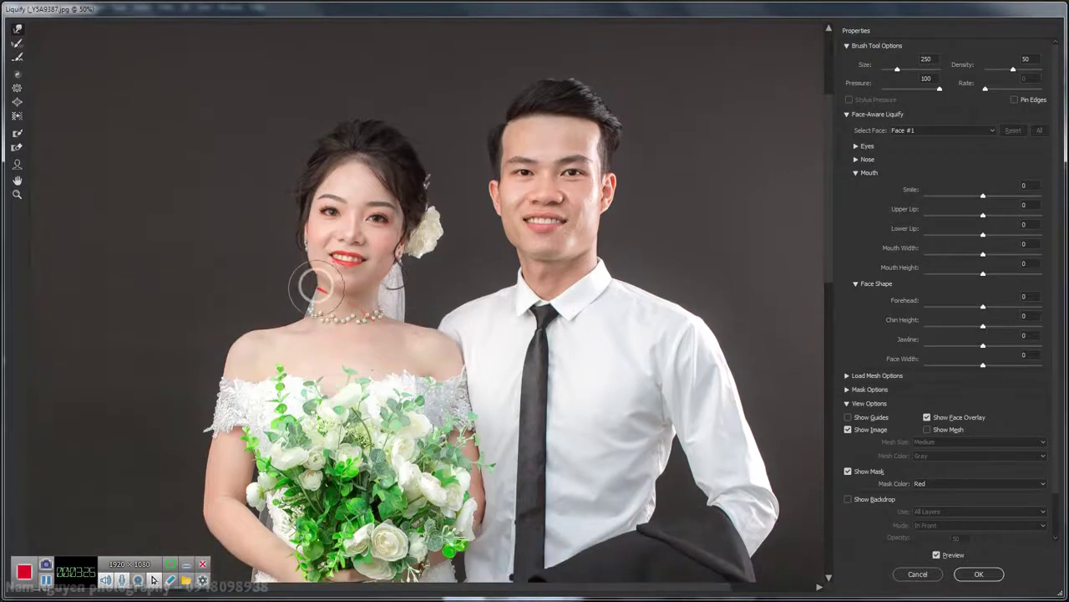
- Forward Warp the outline between the couple, beside the bride's neck and near the groom's jaw
drag(478, 286, 475, 288)
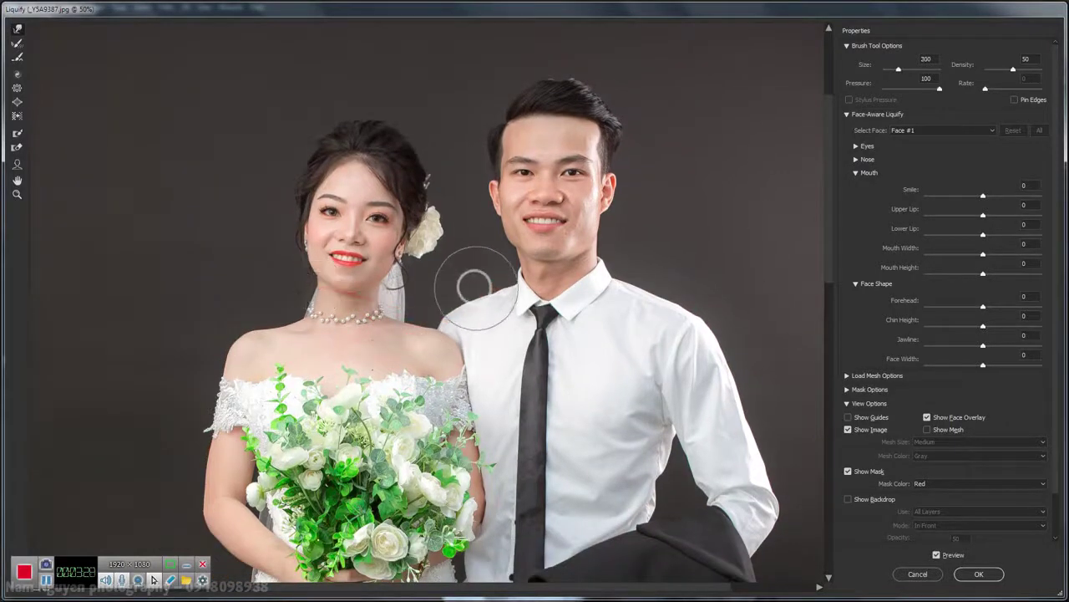
key(bracketright)
key(bracketright)
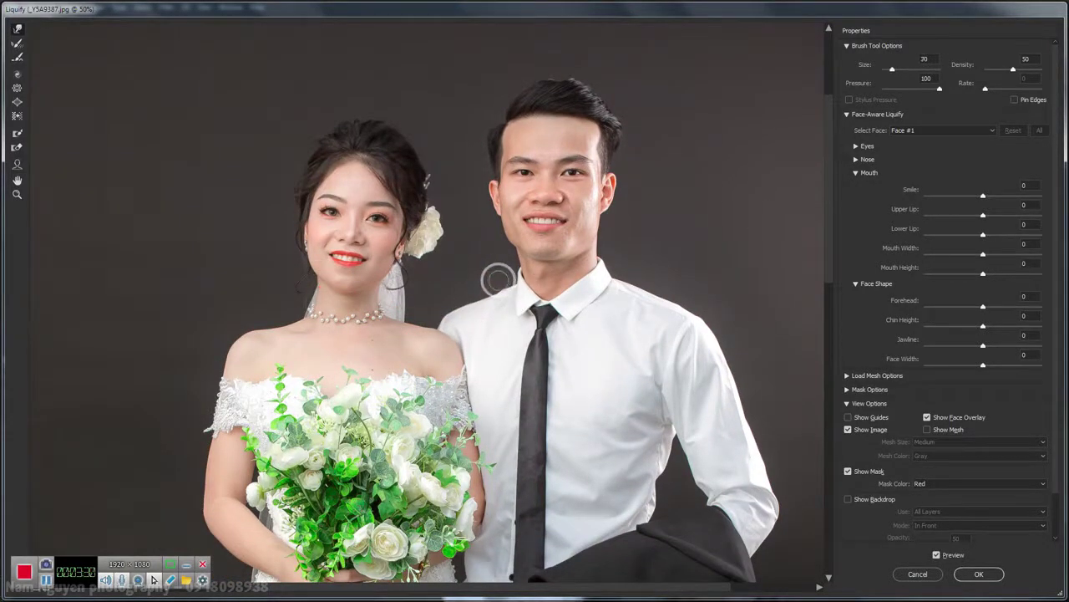
key(bracketright)
drag(405, 321, 434, 316)
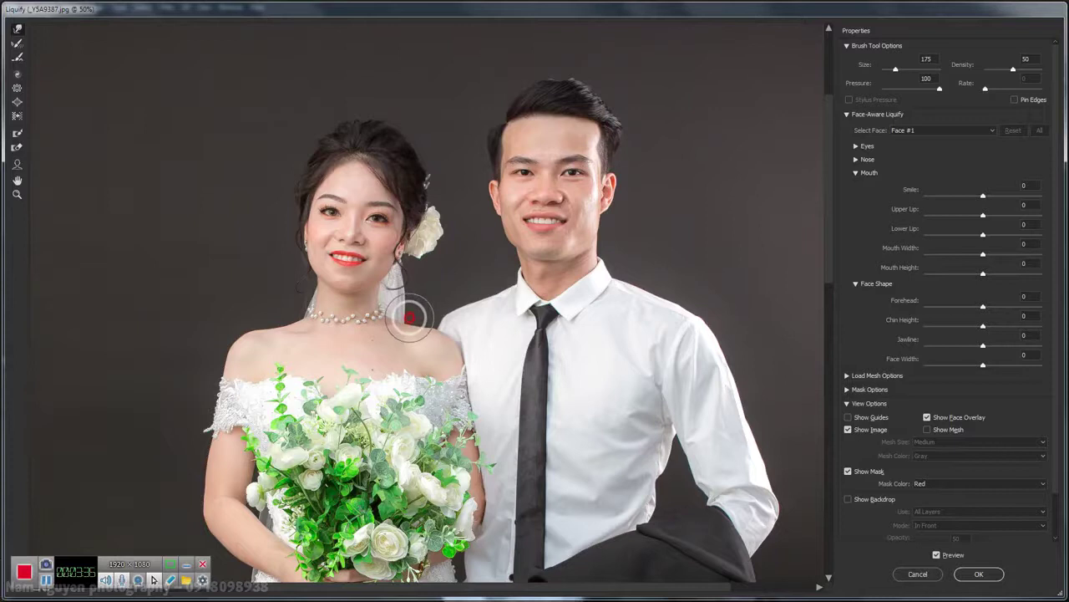
mouse_move(410, 318)
mouse_down()
mouse_move(581, 260)
mouse_move(559, 279)
mouse_up()
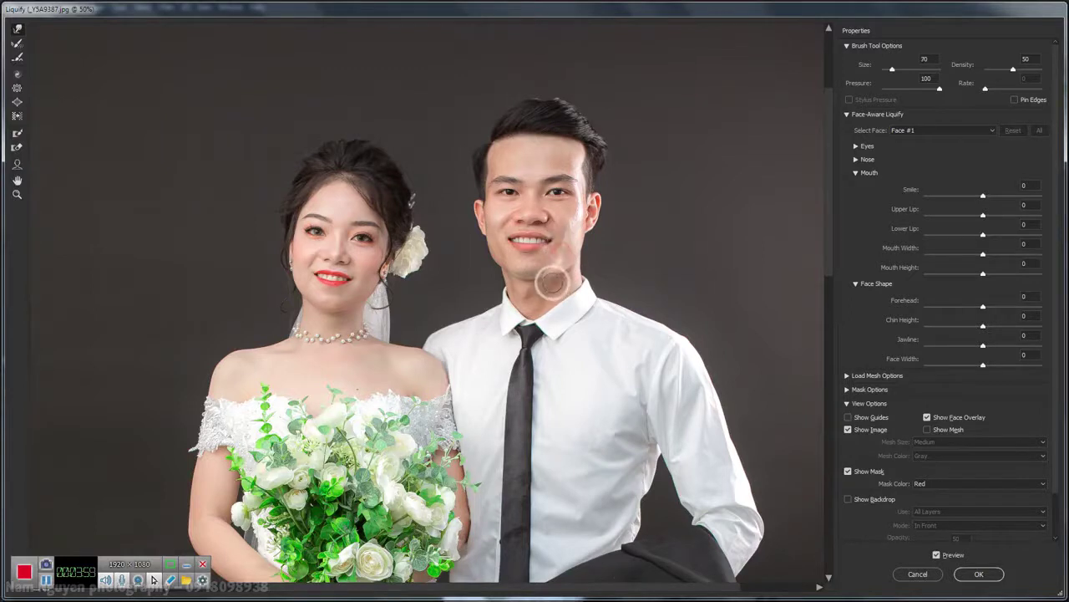
- With a 300-size warp brush, reshape the groom's hair outline, jawline and arm edge
key(bracketright)
key(bracketright)
key(bracketright)
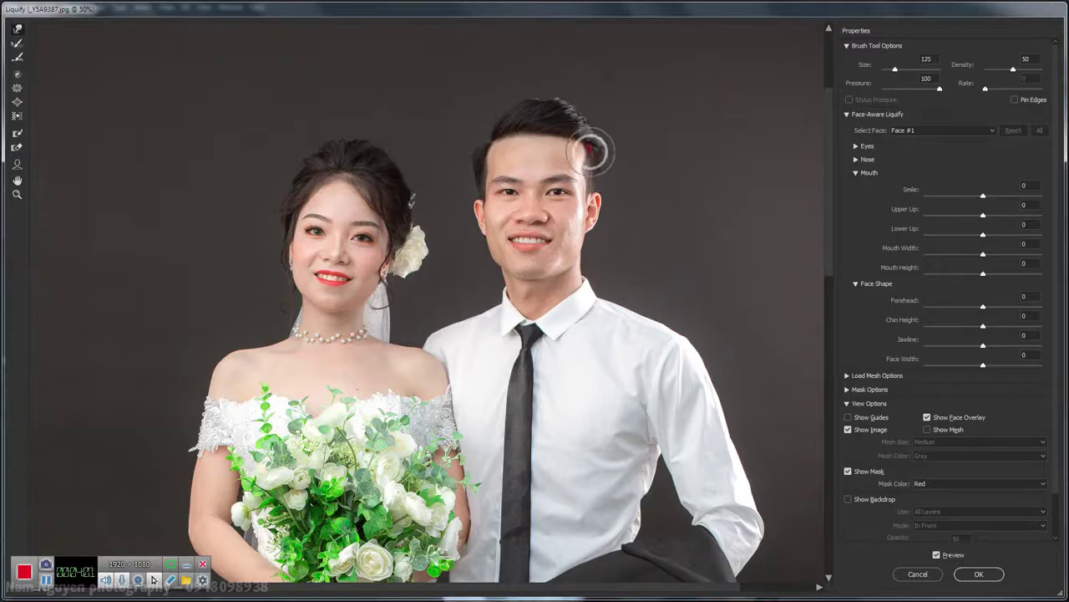
key(bracketright)
key(bracketright)
key(bracketright)
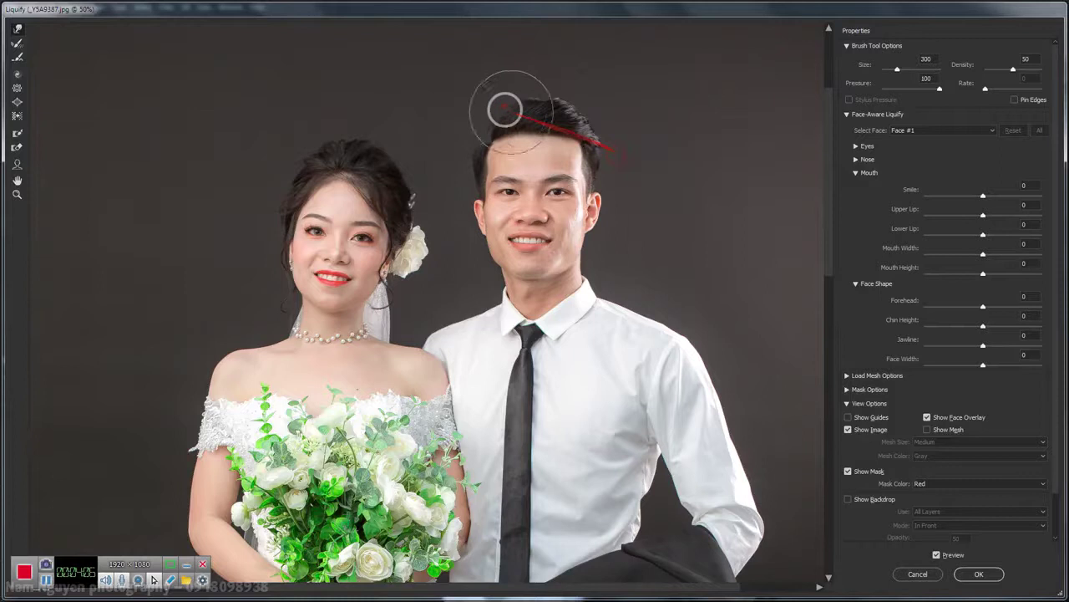
key(bracketright)
key(bracketright)
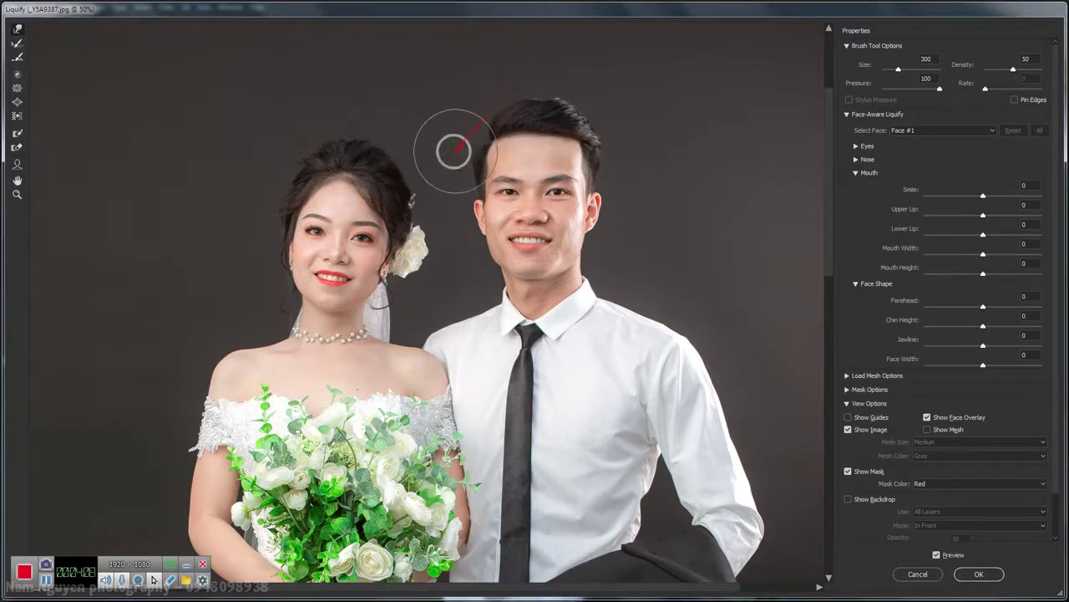
drag(462, 161, 570, 252)
key(ctrl+z)
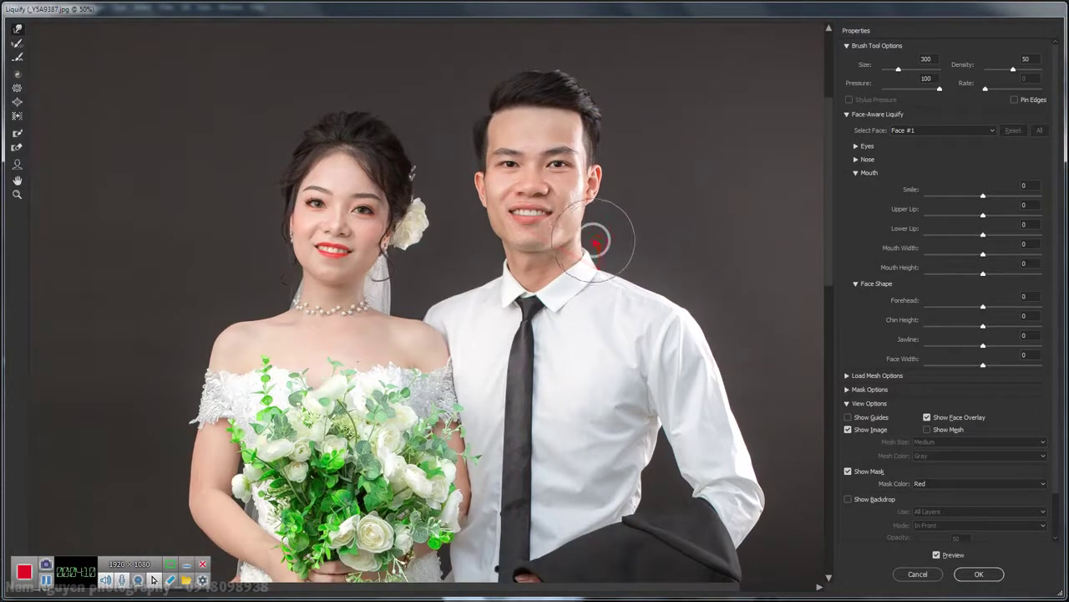
key(ctrl+minus)
drag(622, 280, 623, 344)
key(ctrl+plus)
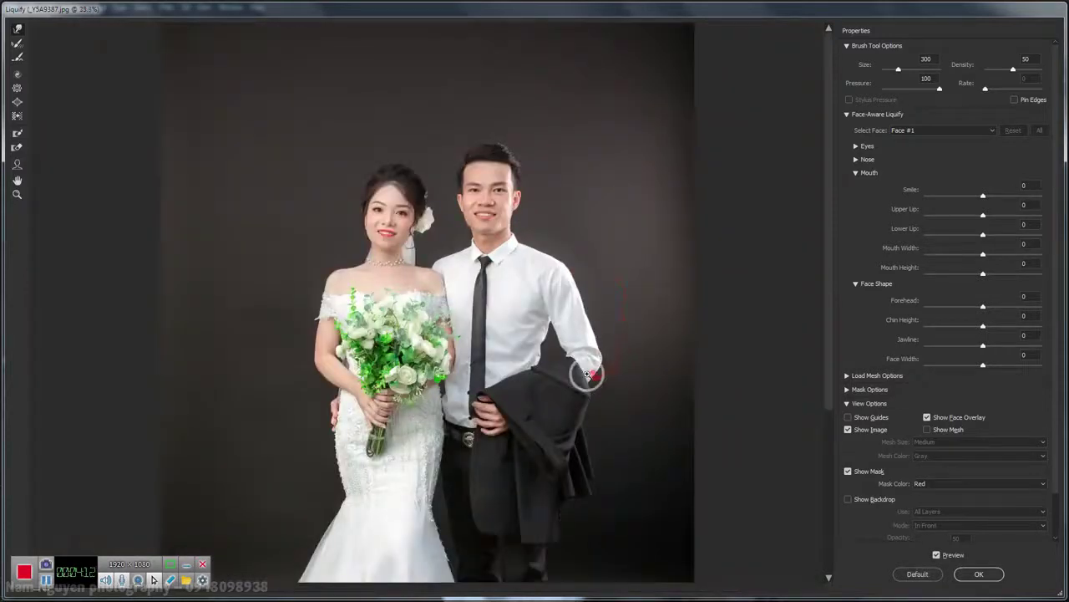
key(bracketleft)
drag(501, 373, 468, 384)
- Warp the dress train's edge into a smoother hem curve
scroll(466, 339, down, 1)
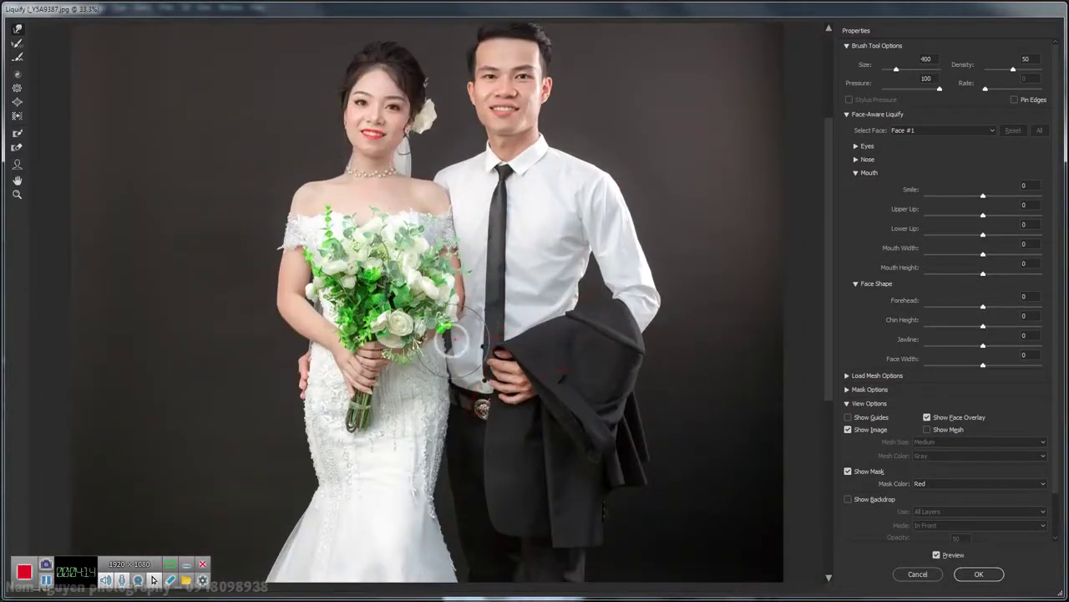
key(bracketright)
key(bracketright)
key(bracketright)
key(bracketright)
key(bracketright)
key(bracketright)
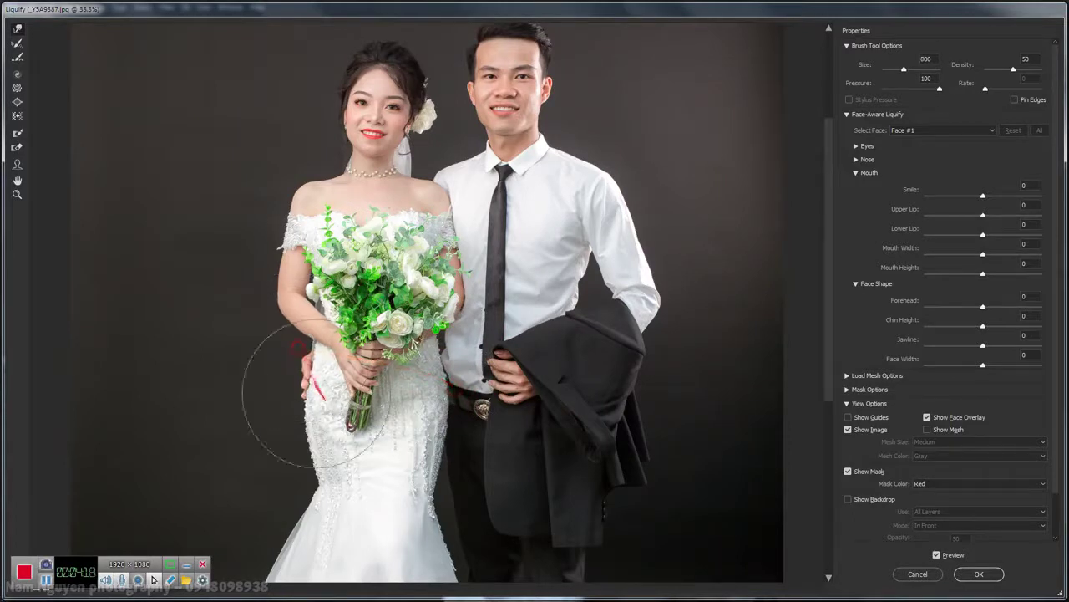
scroll(351, 385, down, 2)
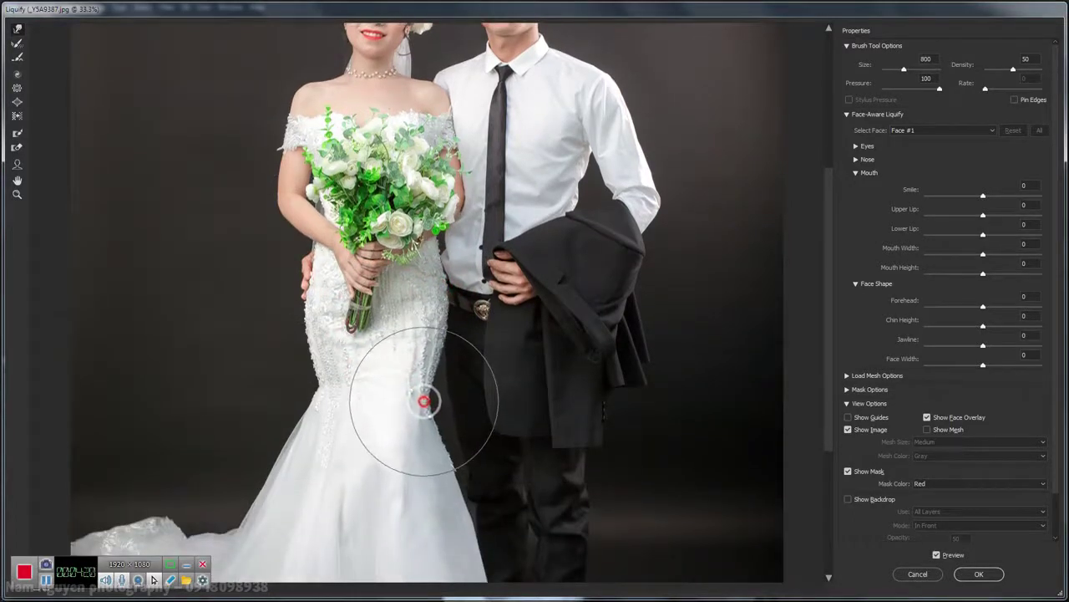
scroll(385, 389, down, 1)
scroll(259, 415, down, 2)
key(bracketleft)
key(bracketleft)
key(bracketleft)
key(ctrl+minus)
click(227, 367)
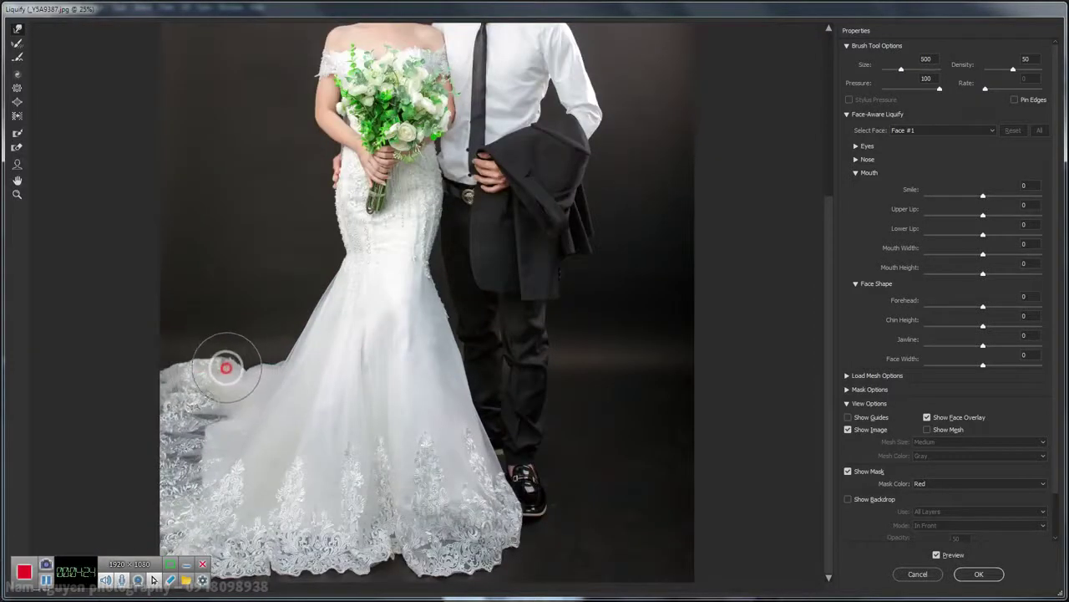
drag(227, 366, 244, 382)
key(bracketleft)
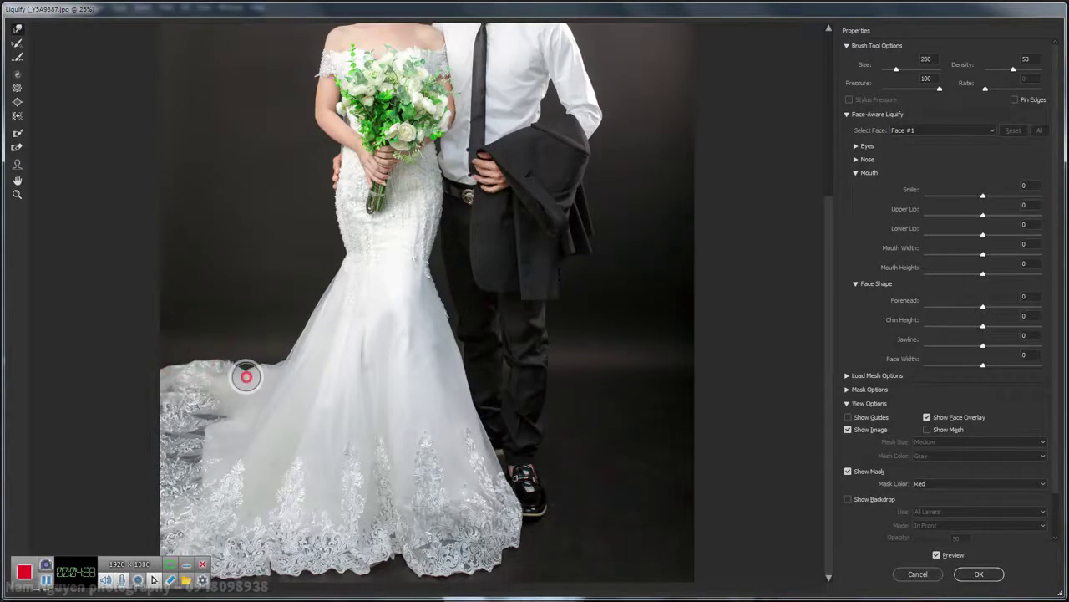
key(ctrl+minus)
mouse_move(242, 370)
mouse_down()
mouse_move(395, 464)
mouse_move(345, 420)
mouse_move(359, 498)
mouse_move(465, 429)
mouse_up()
- Reshape the groom's arm outline and apply the Liquify changes to the photo
key(bracketright)
key(bracketright)
key(bracketright)
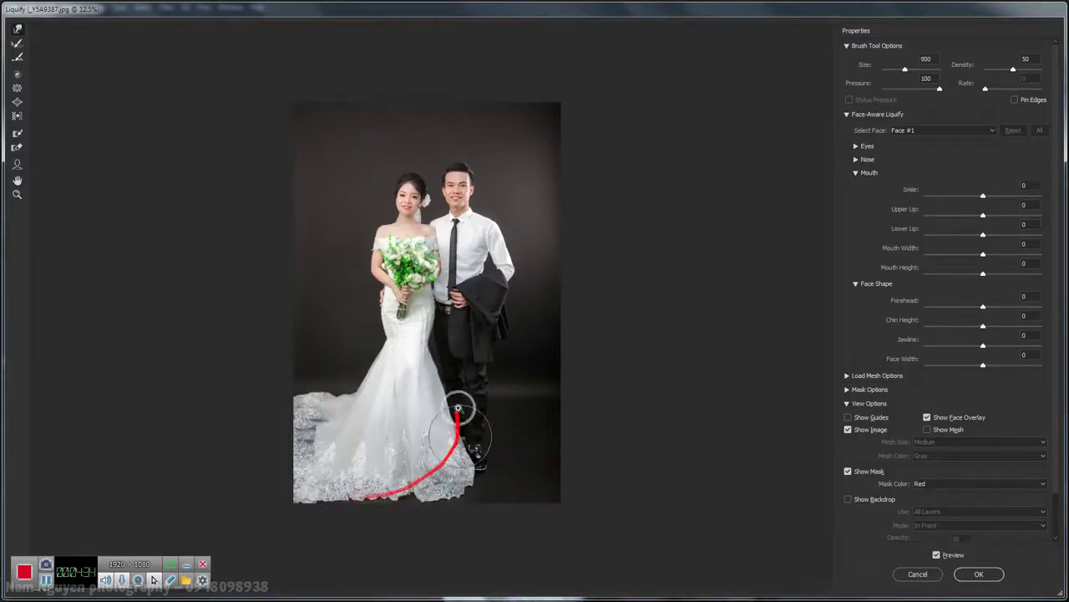
key(ctrl+plus)
mouse_move(497, 298)
mouse_down()
mouse_move(616, 210)
mouse_move(610, 222)
mouse_up()
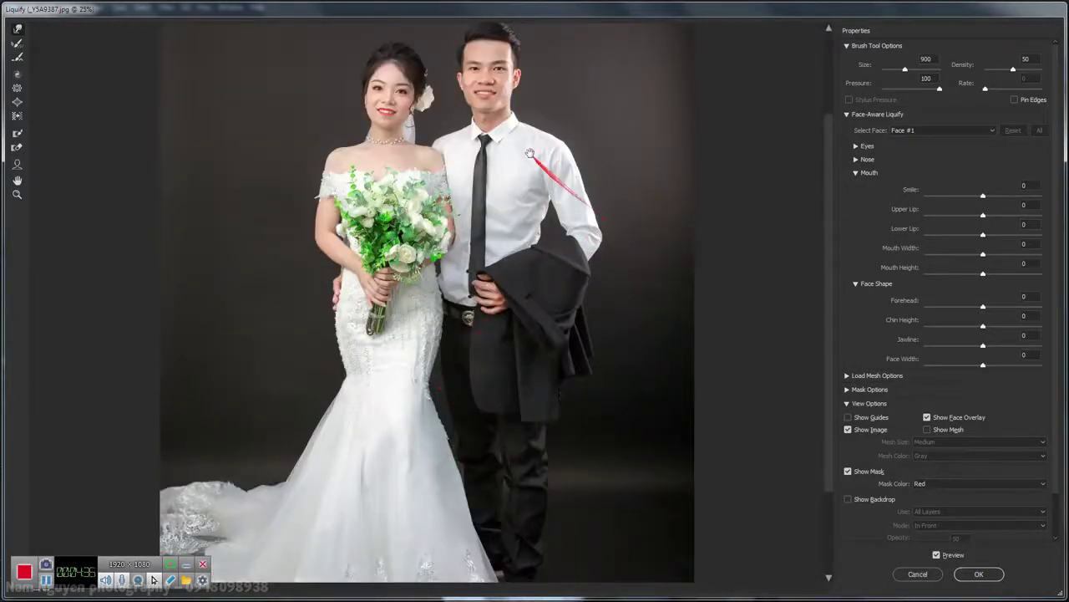
scroll(541, 184, up, 3)
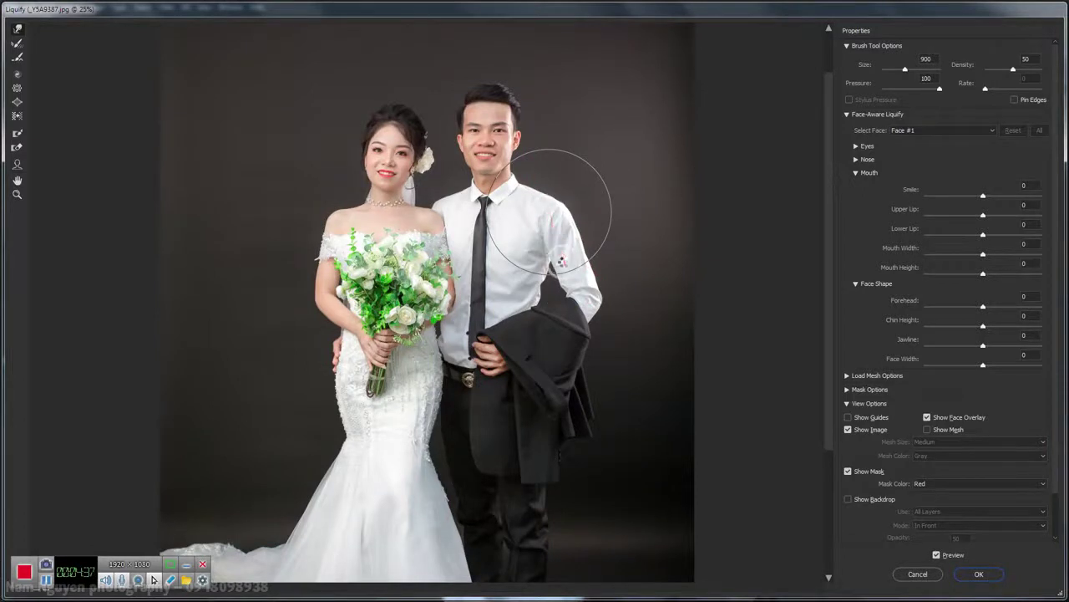
key(Return)
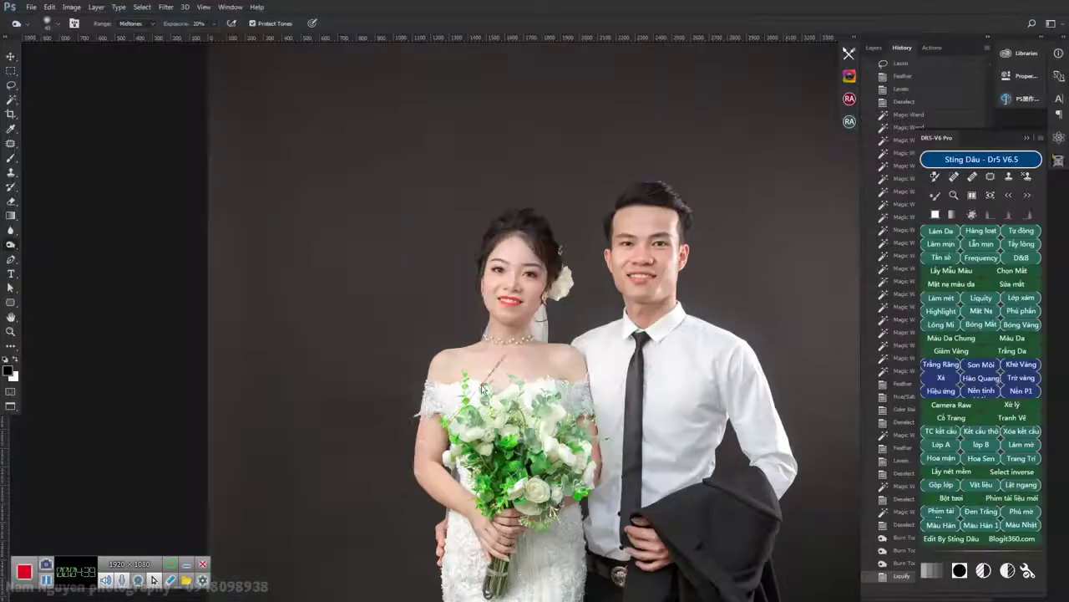
- Clone-stamp the dark backdrop along the photo's top edge and near the bride's head
key(ctrl+minus)
key(ctrl+minus)
key(ctrl+minus)
key(ctrl+minus)
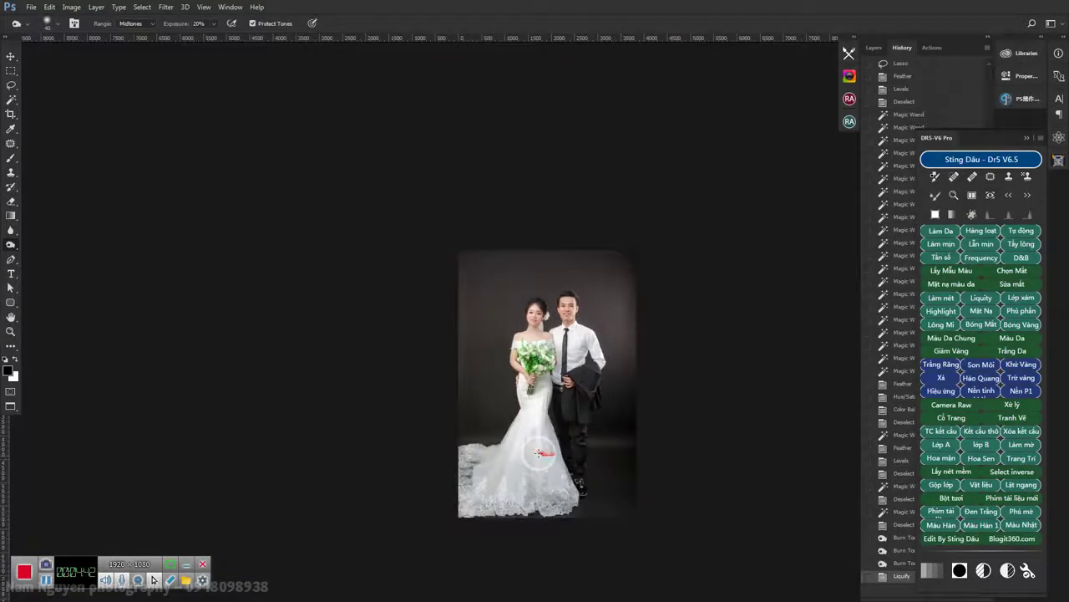
key(ctrl+plus)
key(ctrl+plus)
key(s)
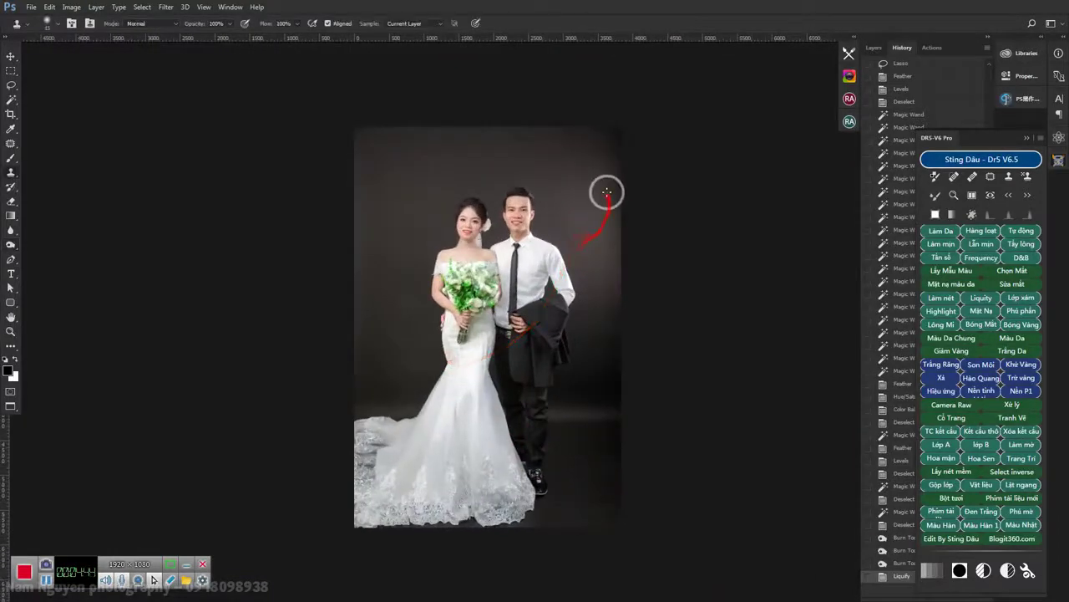
key(ctrl+plus)
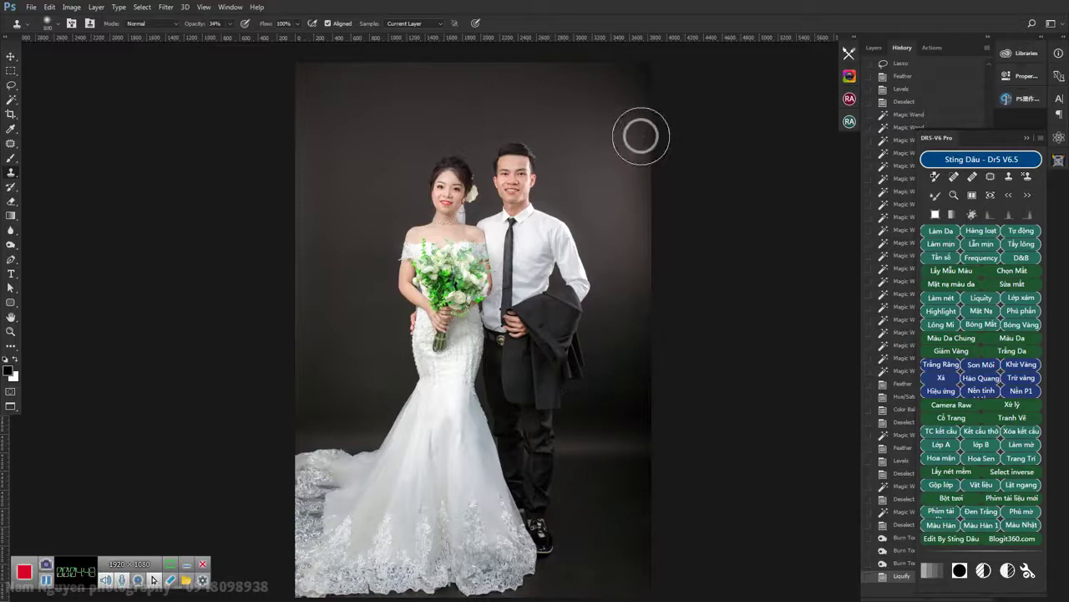
mouse_move(639, 144)
mouse_down()
mouse_move(632, 170)
mouse_move(637, 76)
mouse_move(633, 131)
mouse_move(565, 109)
mouse_move(561, 72)
mouse_move(566, 90)
mouse_up()
mouse_move(632, 131)
mouse_down()
mouse_move(635, 100)
mouse_move(633, 133)
mouse_up()
key(ctrl+z)
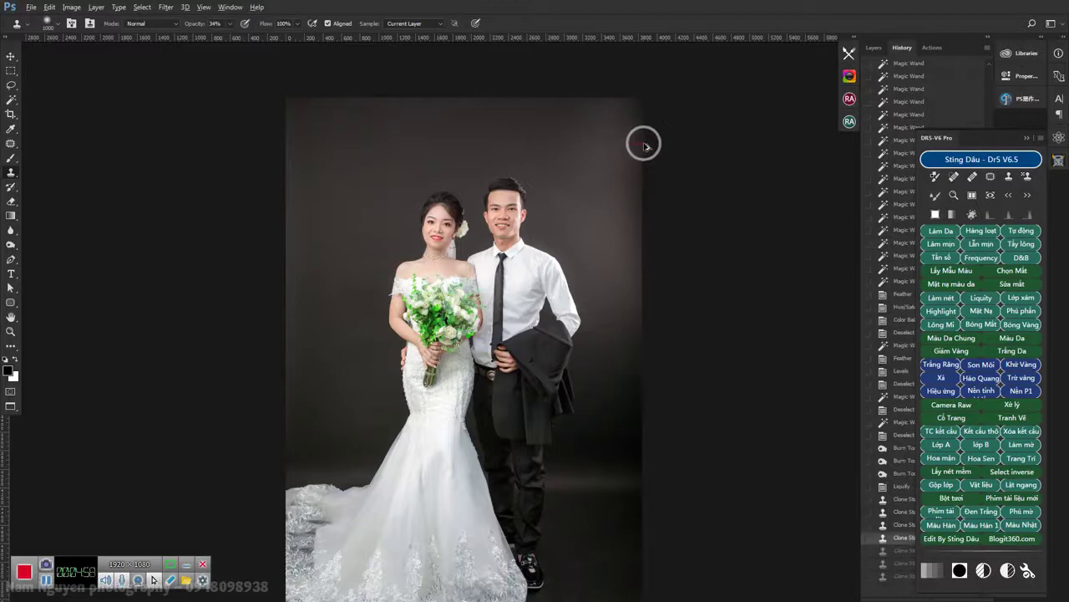
key(ctrl+z)
key(ctrl+z)
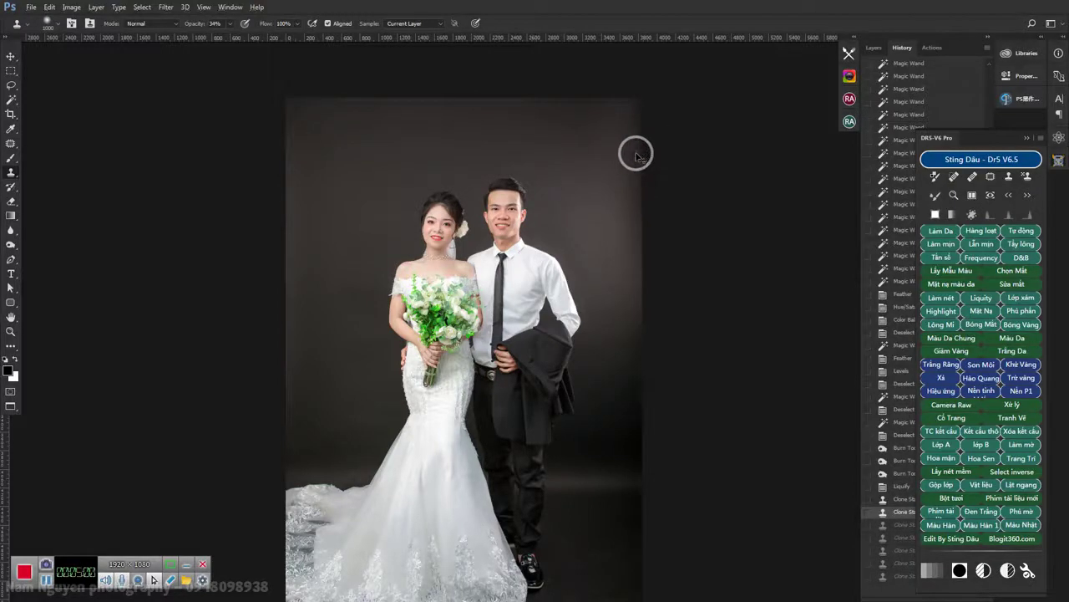
drag(599, 143, 573, 88)
mouse_move(578, 139)
mouse_down()
mouse_move(576, 90)
mouse_move(621, 136)
mouse_move(553, 89)
mouse_move(306, 133)
mouse_move(307, 143)
mouse_up()
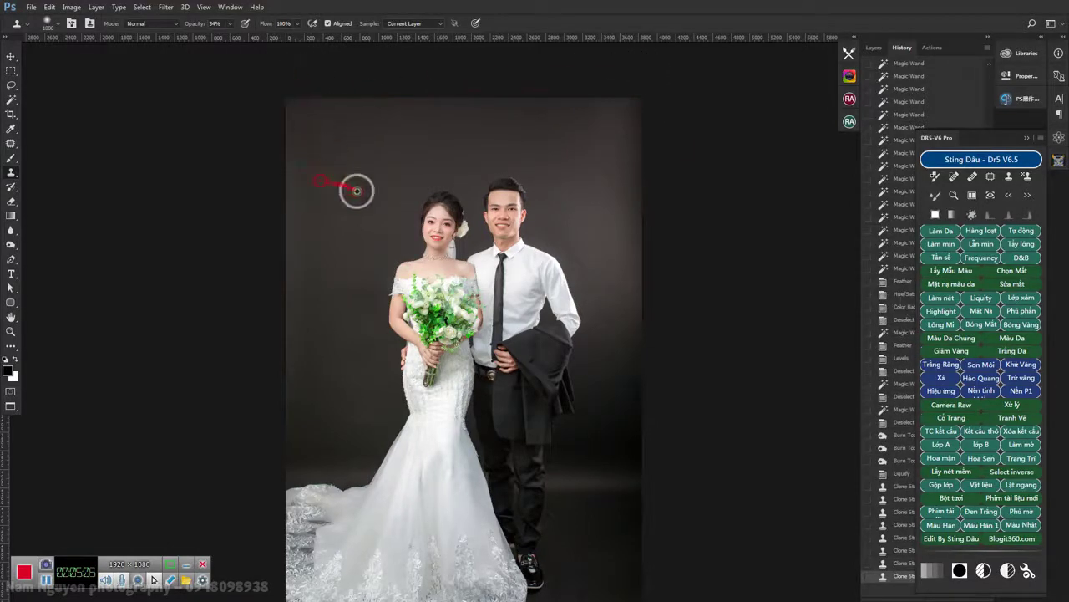
drag(328, 183, 465, 231)
scroll(465, 231, down, 1)
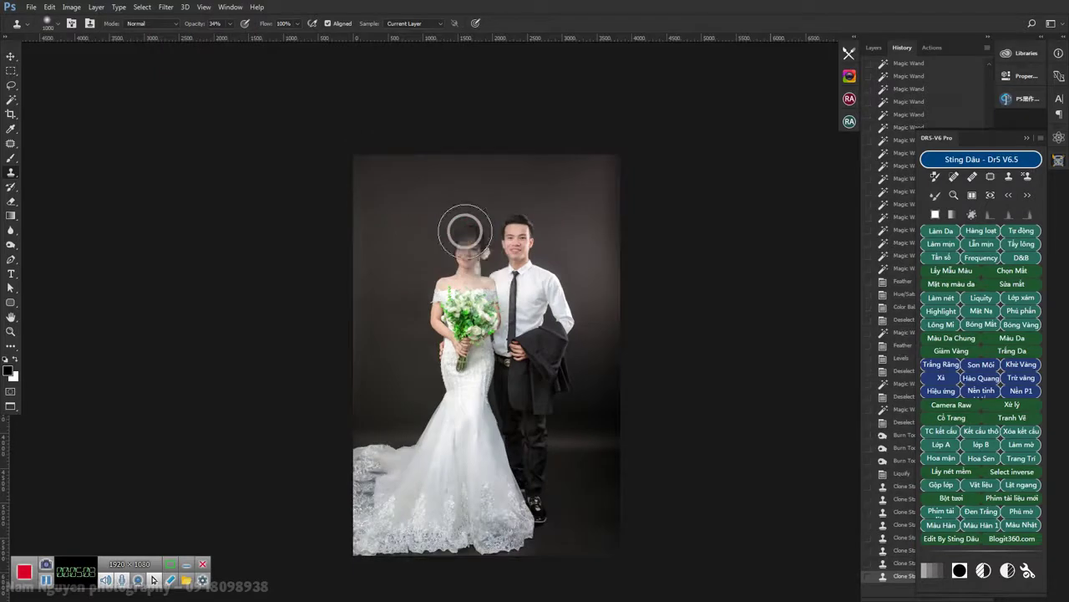
- Save over YSA9387.jpg as a JPEG at quality 12 (Maximum)
key(ctrl+shift+s)
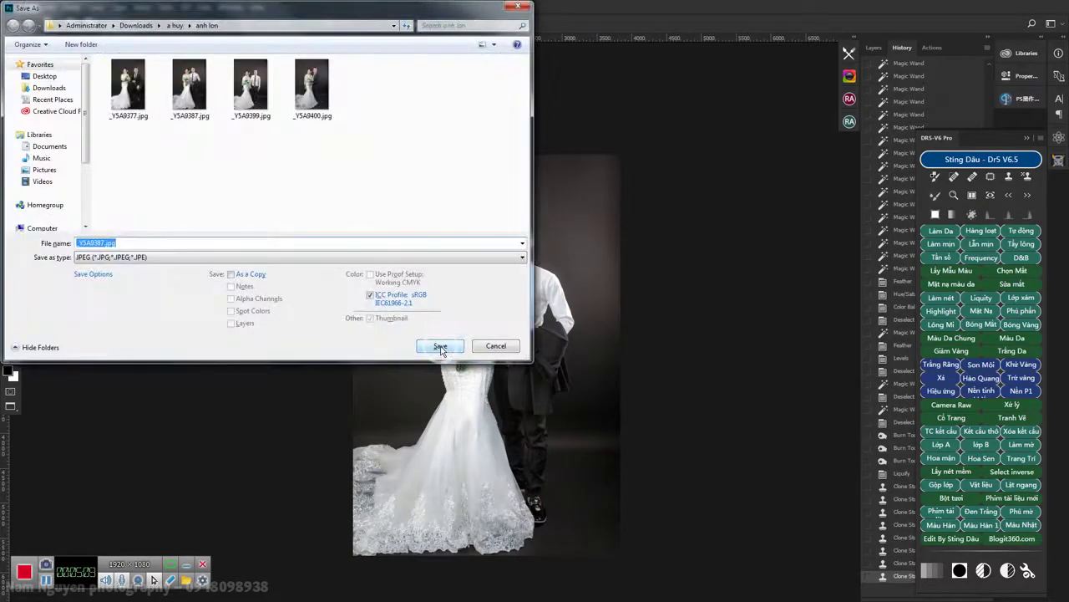
click(440, 345)
key(Return)
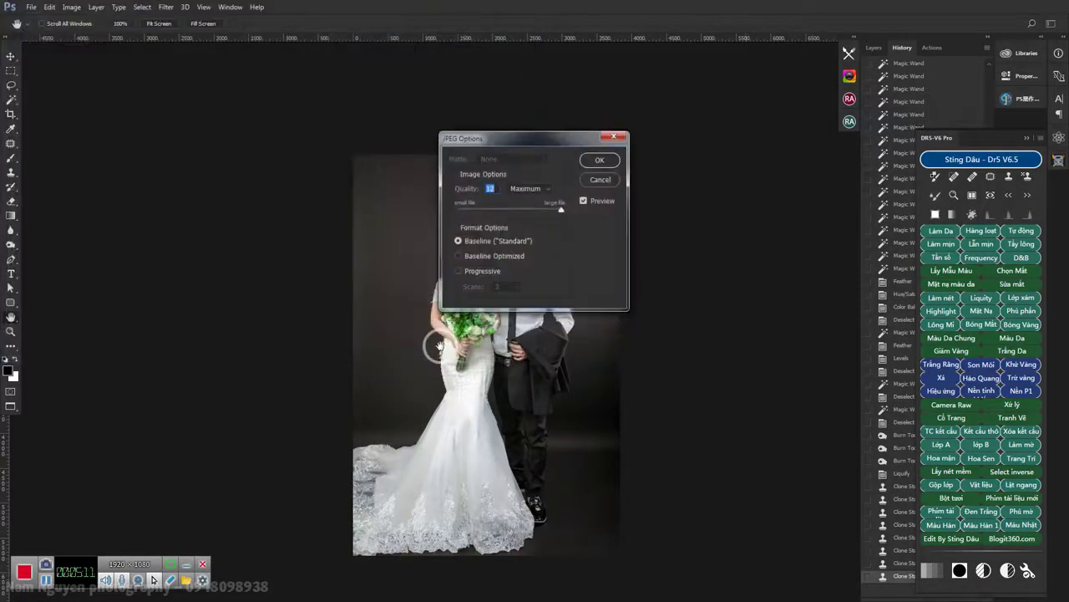
key(Return)
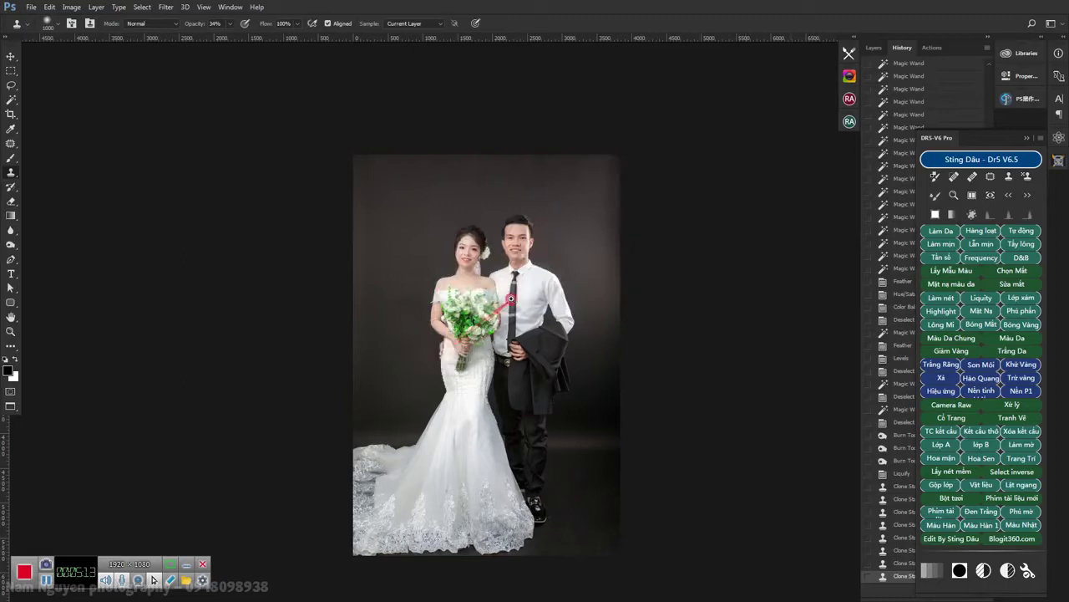
- Run the DR5 local skin smoothing on the groom's face and close the notice
scroll(513, 278, up, 2)
scroll(513, 279, up, 2)
scroll(513, 278, up, 2)
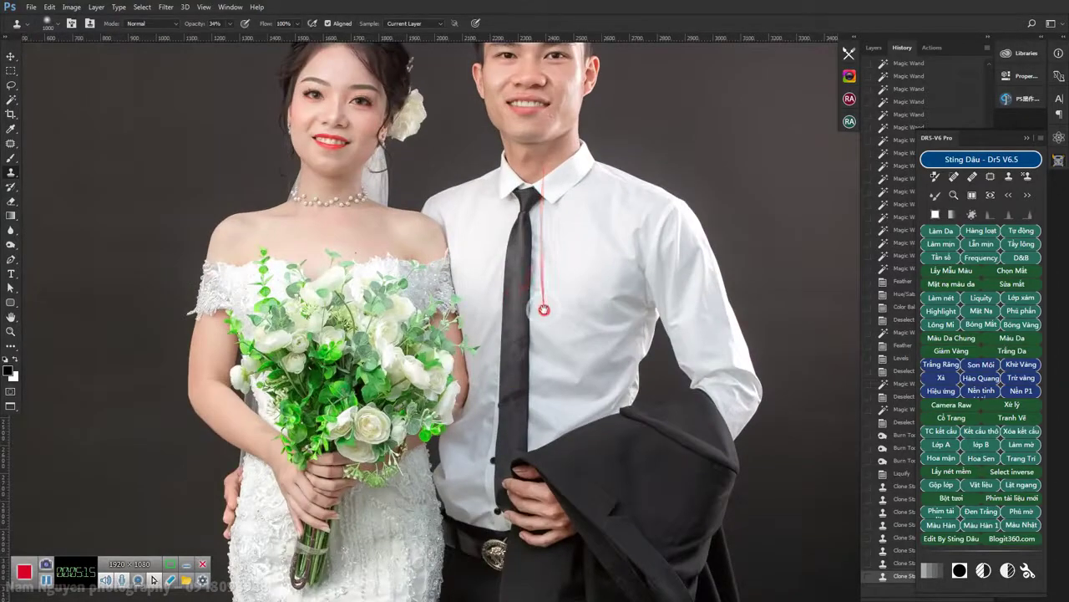
scroll(544, 310, down, 2)
scroll(477, 304, up, 2)
scroll(490, 303, up, 2)
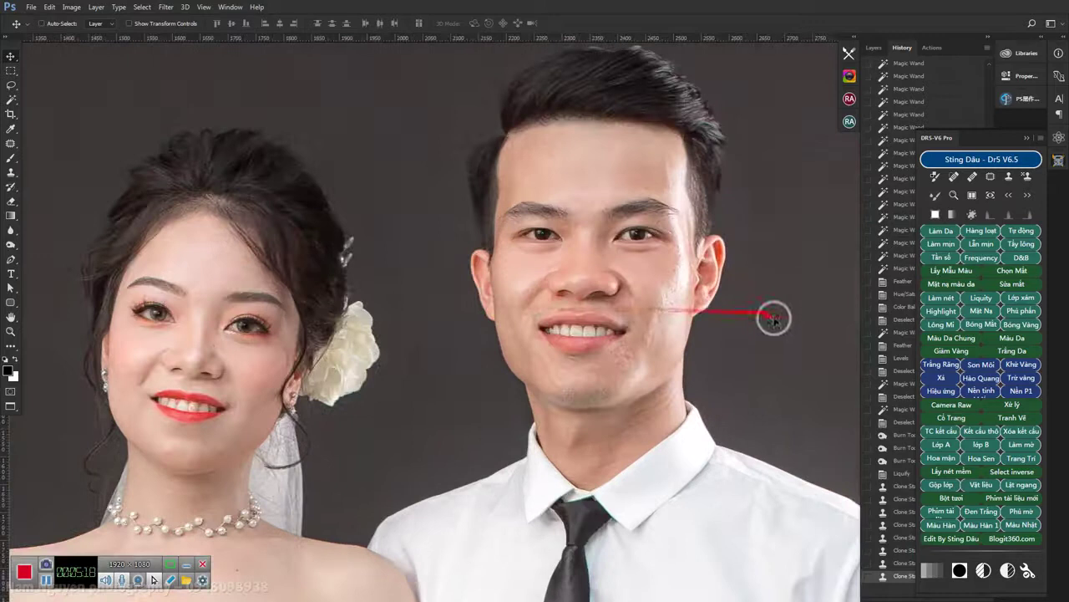
click(939, 244)
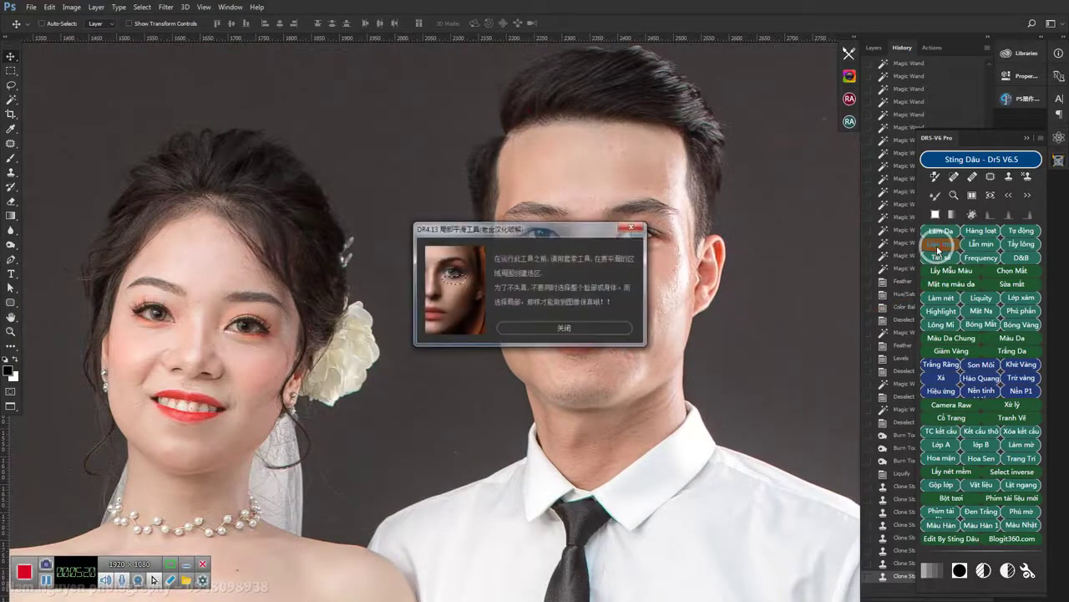
click(632, 228)
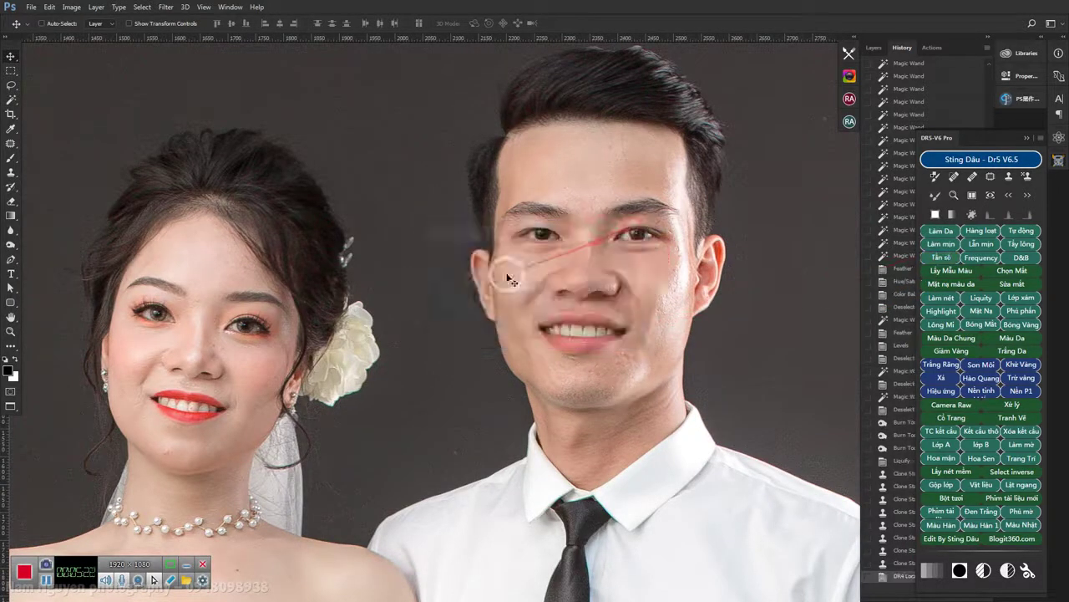
- Smooth the bride's facial skin, dismiss the notice, and show the Layers panel
scroll(401, 291, left, 2)
scroll(420, 287, left, 2)
scroll(481, 317, left, 2)
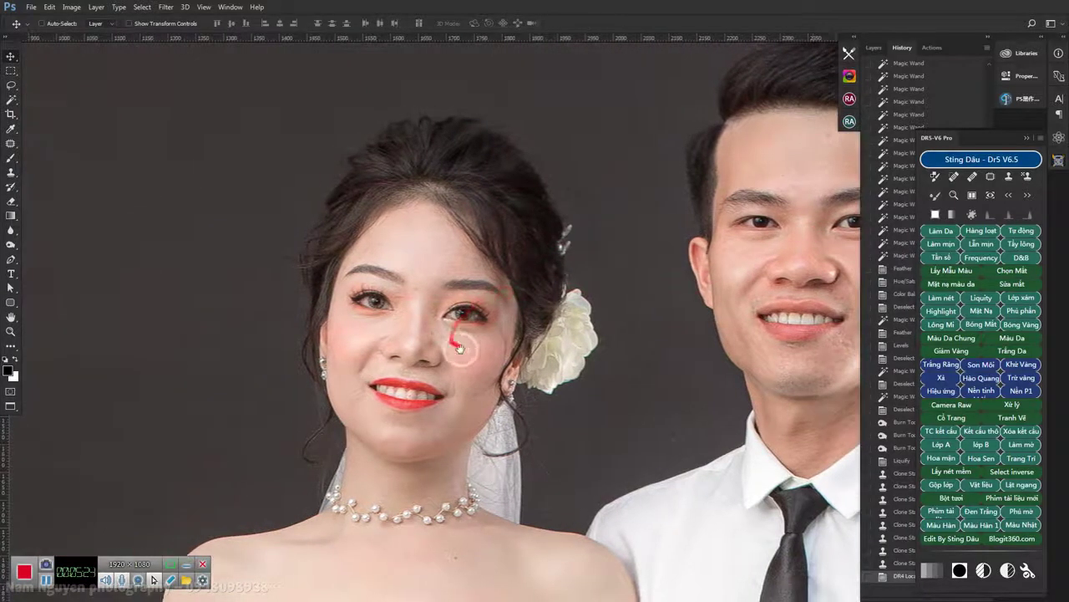
scroll(468, 340, up, 3)
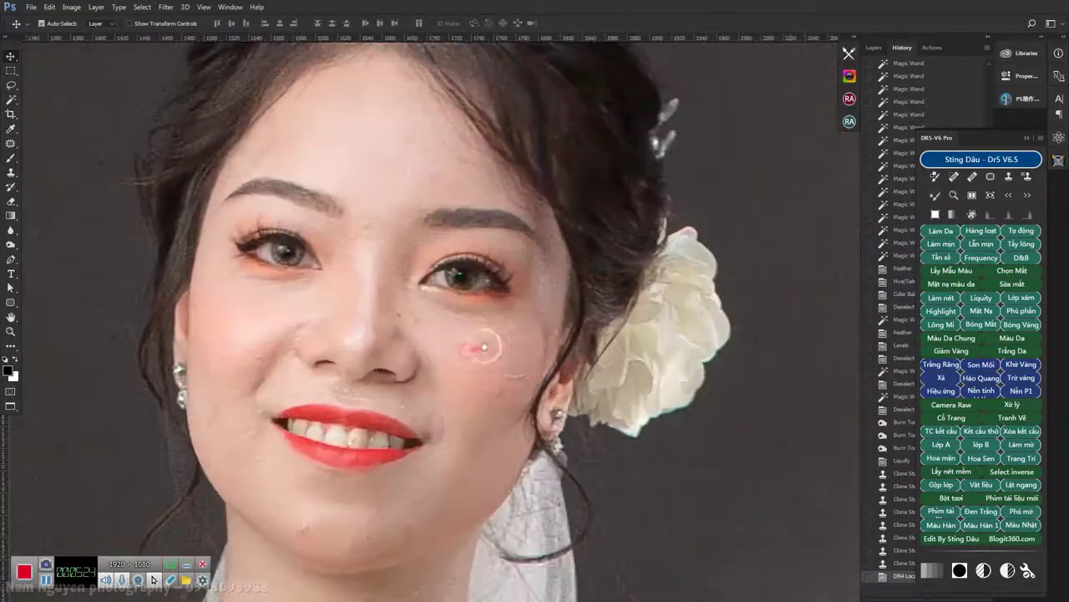
click(1024, 232)
click(620, 329)
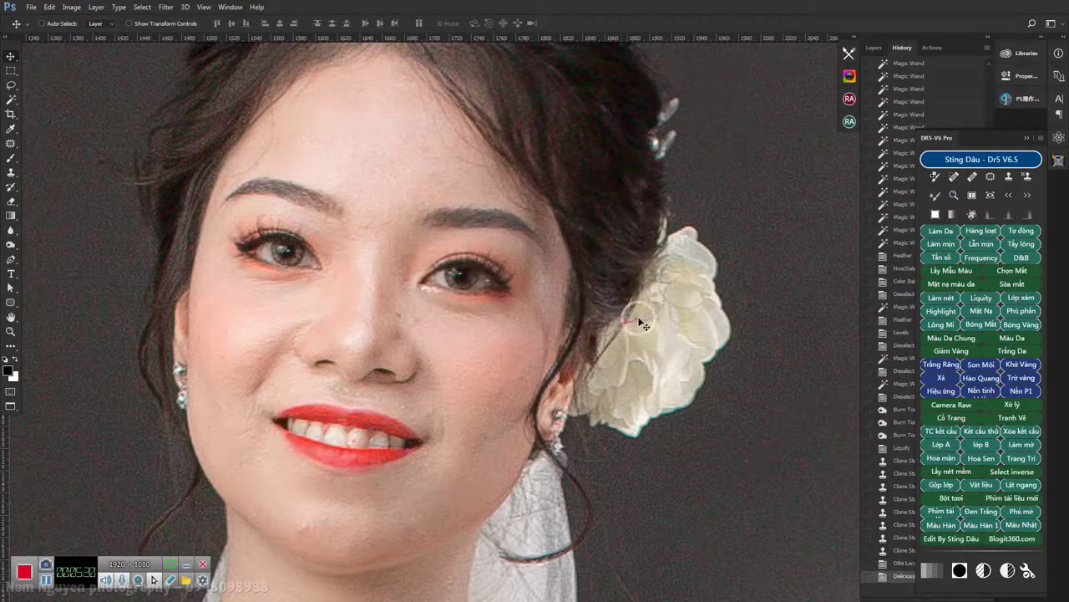
click(932, 47)
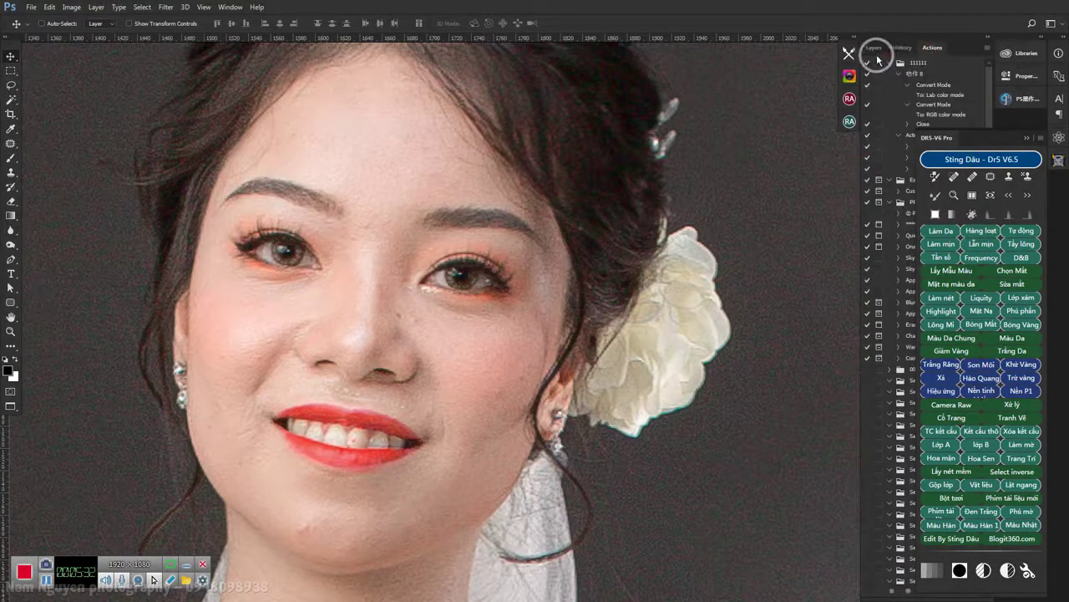
click(875, 52)
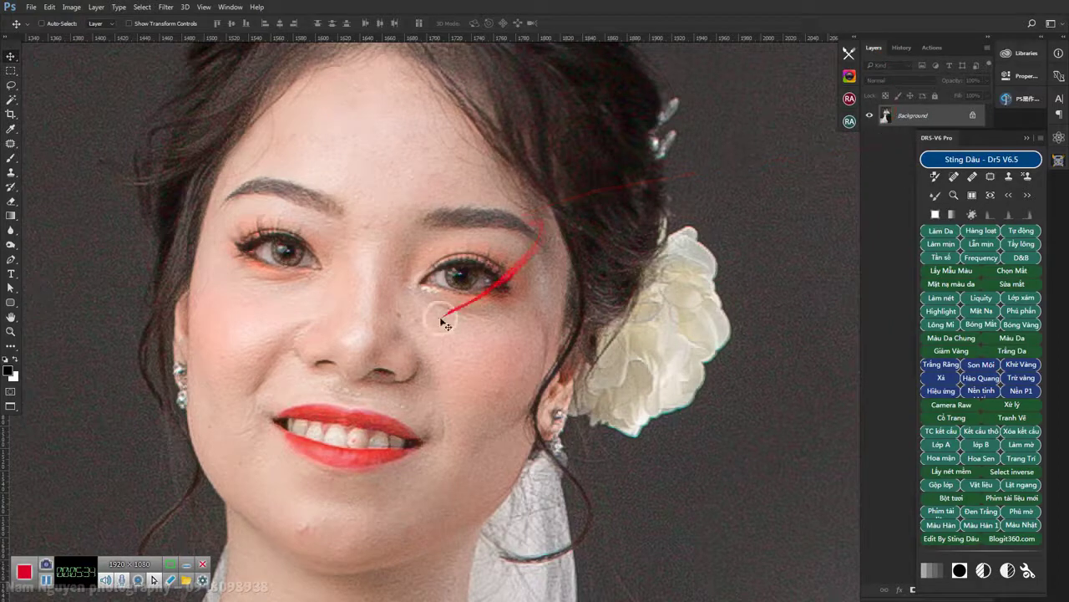
- Patch away blemishes on the bride's cheek, mouth corner and upper lip
mouse_move(378, 306)
mouse_down()
mouse_move(501, 281)
mouse_move(560, 326)
mouse_move(503, 188)
mouse_move(465, 217)
mouse_move(449, 334)
mouse_up()
key(j)
scroll(371, 298, down, 3)
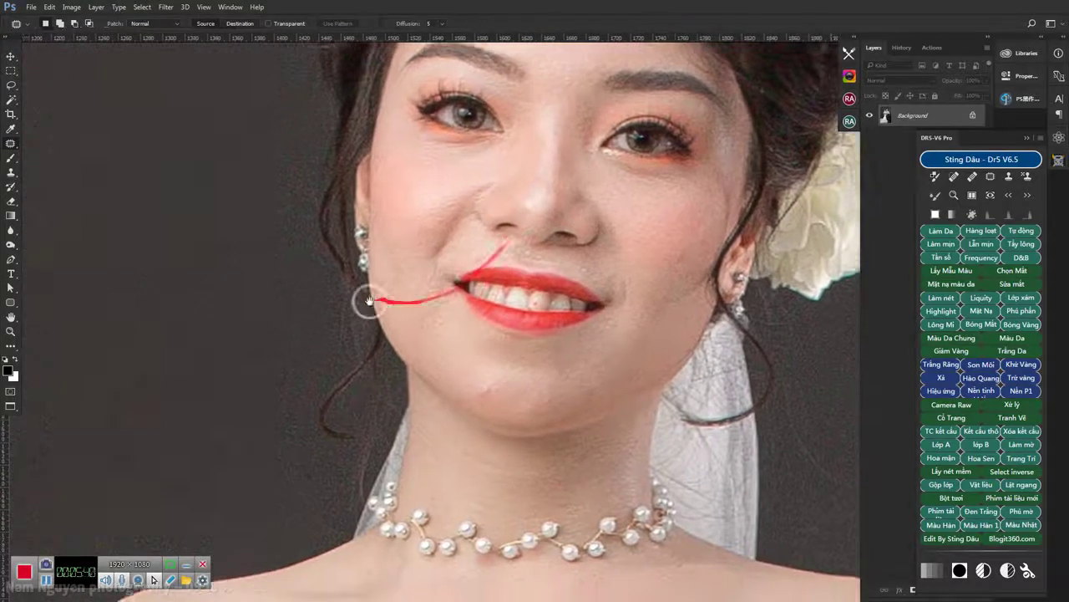
mouse_move(408, 279)
mouse_down()
mouse_move(427, 283)
mouse_move(403, 273)
mouse_up()
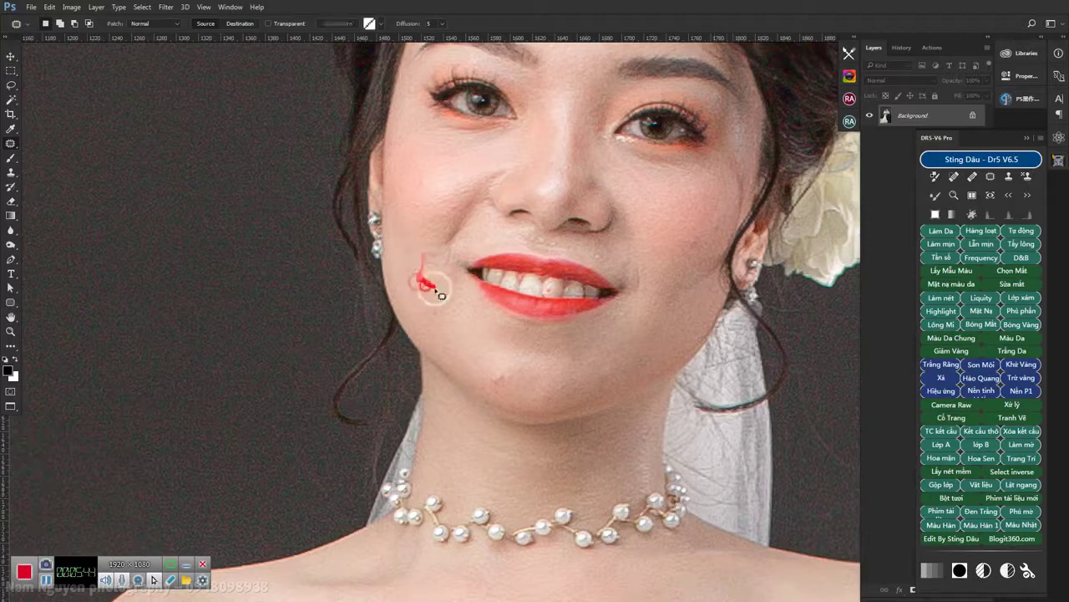
mouse_move(427, 283)
mouse_down()
mouse_move(450, 288)
mouse_move(498, 385)
mouse_move(513, 363)
mouse_move(614, 390)
mouse_move(626, 351)
mouse_up()
mouse_move(670, 310)
mouse_down()
mouse_move(697, 236)
mouse_move(611, 239)
mouse_move(593, 257)
mouse_up()
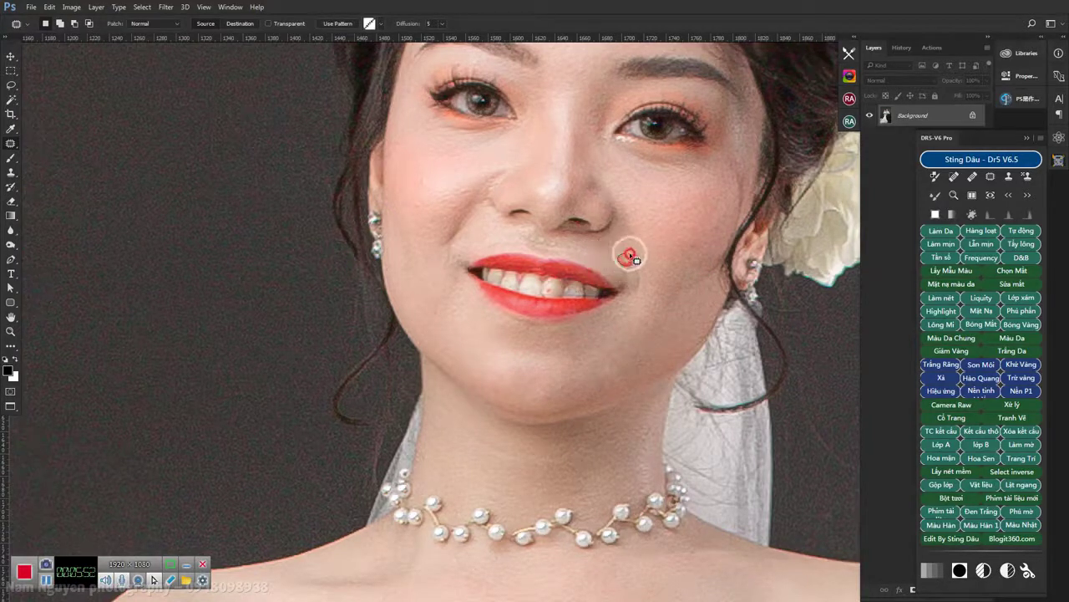
drag(636, 261, 558, 246)
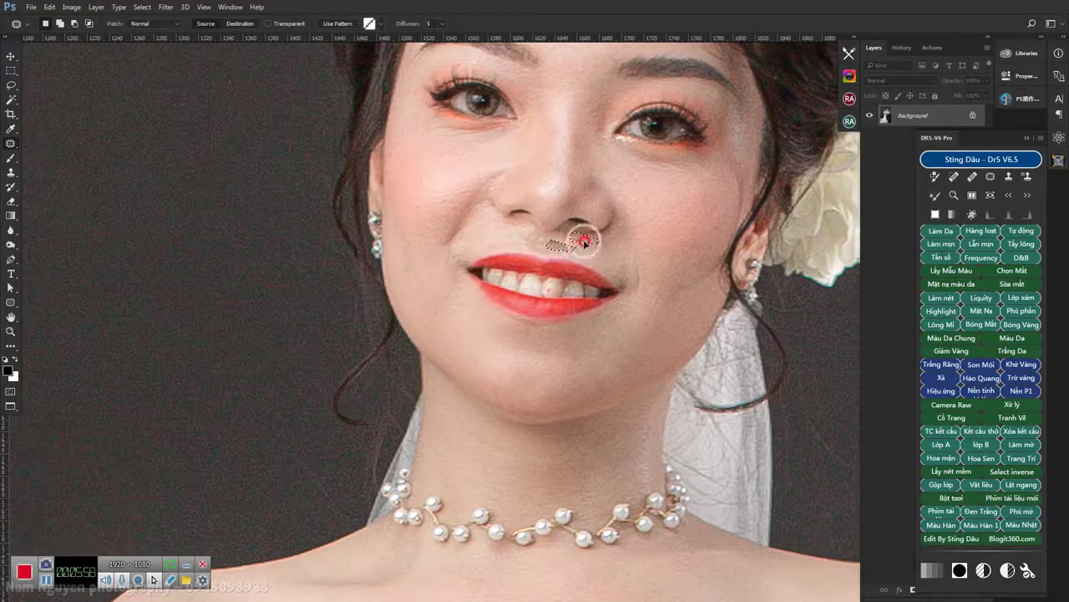
mouse_move(589, 243)
mouse_down()
mouse_move(553, 251)
mouse_move(535, 242)
mouse_move(554, 236)
mouse_move(426, 213)
mouse_move(429, 167)
mouse_move(441, 210)
mouse_move(438, 311)
mouse_move(621, 305)
mouse_move(568, 351)
mouse_move(406, 204)
mouse_up()
- Patch the bride's chest blemishes and outline the rough skin on the groom's jaw
scroll(406, 204, down, 5)
scroll(502, 265, down, 3)
mouse_move(446, 390)
mouse_down()
mouse_move(449, 286)
mouse_move(430, 251)
mouse_move(394, 243)
mouse_move(378, 274)
mouse_move(348, 289)
mouse_move(506, 300)
mouse_up()
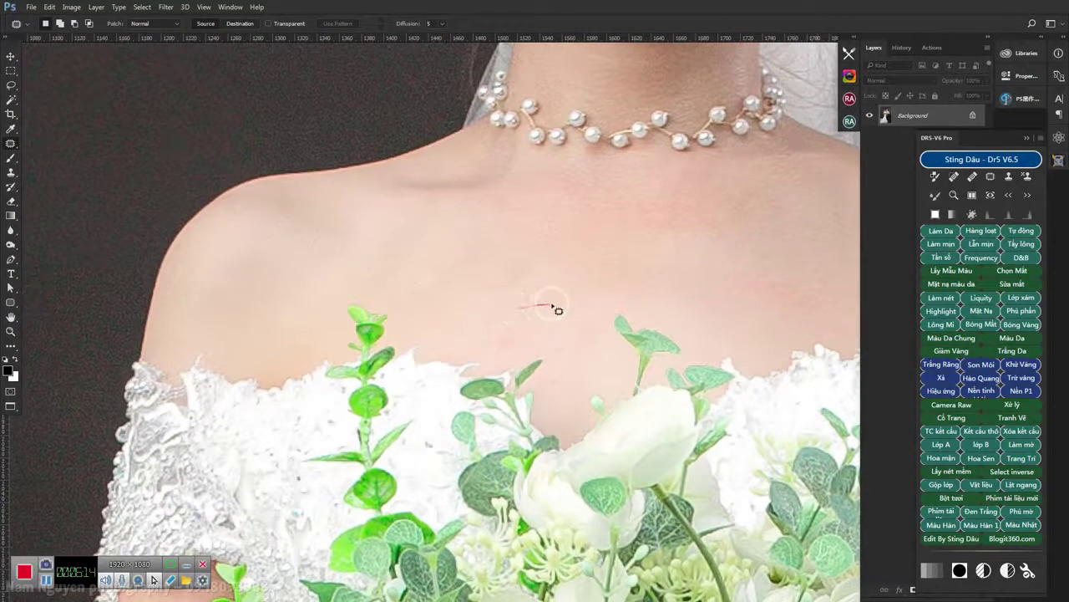
mouse_move(632, 280)
mouse_down()
mouse_move(649, 239)
mouse_move(425, 279)
mouse_move(561, 179)
mouse_move(606, 164)
mouse_move(632, 239)
mouse_up()
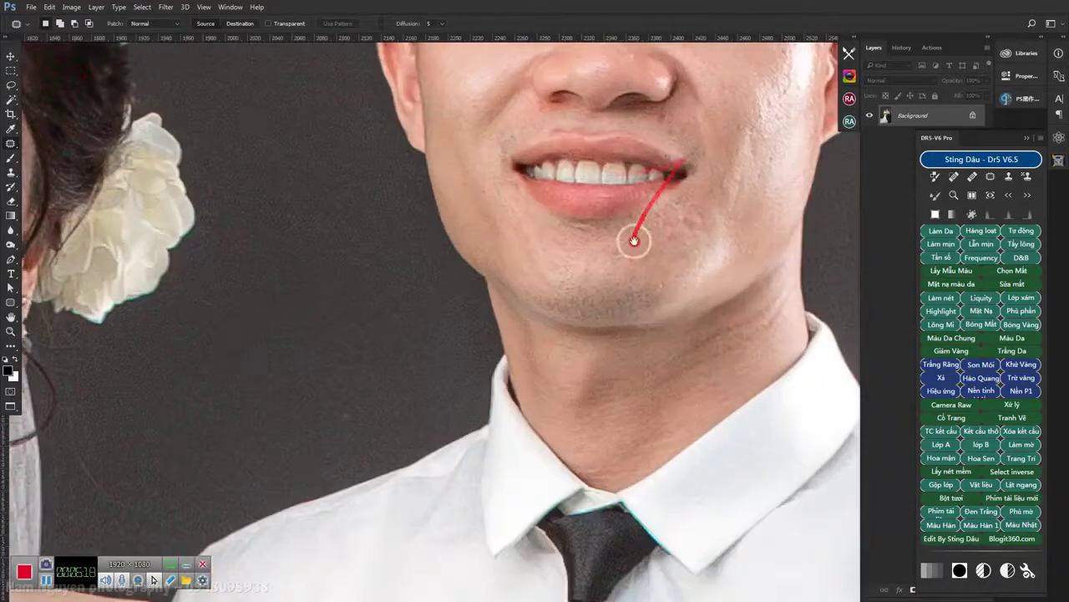
mouse_move(644, 155)
mouse_down()
mouse_move(596, 215)
mouse_move(632, 210)
mouse_move(609, 222)
mouse_move(616, 214)
mouse_move(612, 334)
mouse_move(626, 306)
mouse_move(626, 353)
mouse_move(640, 359)
mouse_move(616, 392)
mouse_move(685, 363)
mouse_move(657, 370)
mouse_up()
mouse_move(618, 409)
mouse_down()
mouse_move(728, 418)
mouse_move(738, 362)
mouse_move(716, 430)
mouse_move(735, 367)
mouse_move(704, 406)
mouse_move(680, 399)
mouse_move(709, 433)
mouse_up()
drag(697, 261, 605, 386)
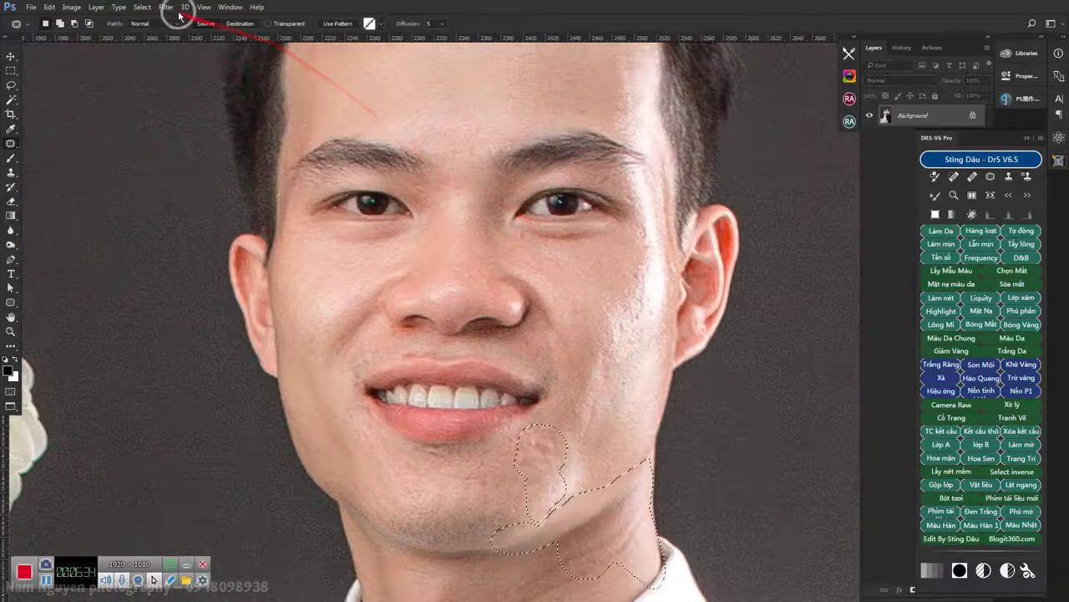
- Apply Unsharp Mask to the groom's jaw selection, then deselect
click(165, 7)
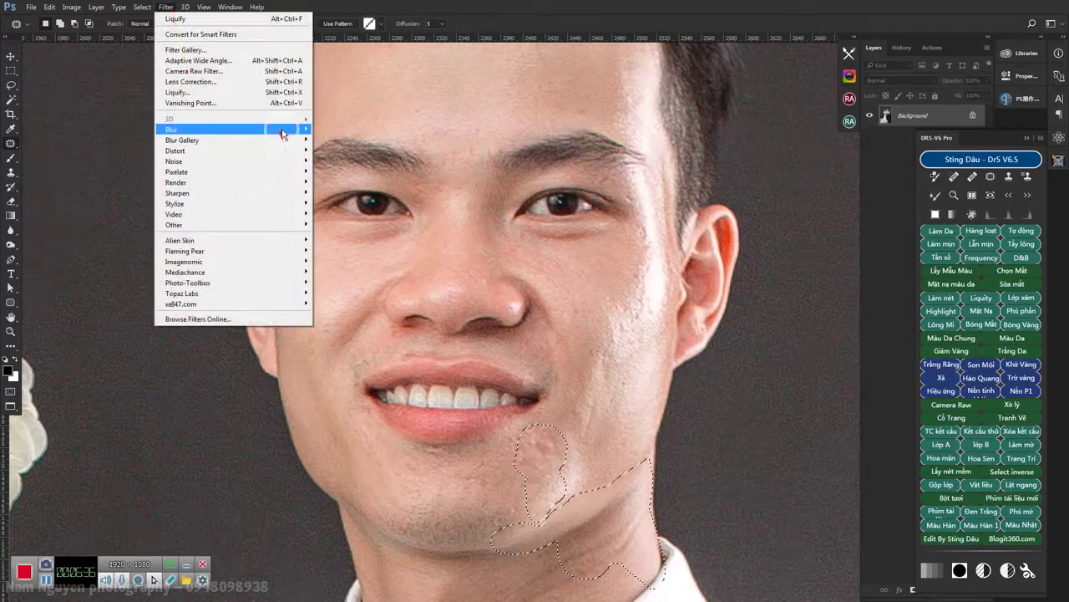
mouse_move(177, 193)
click(343, 244)
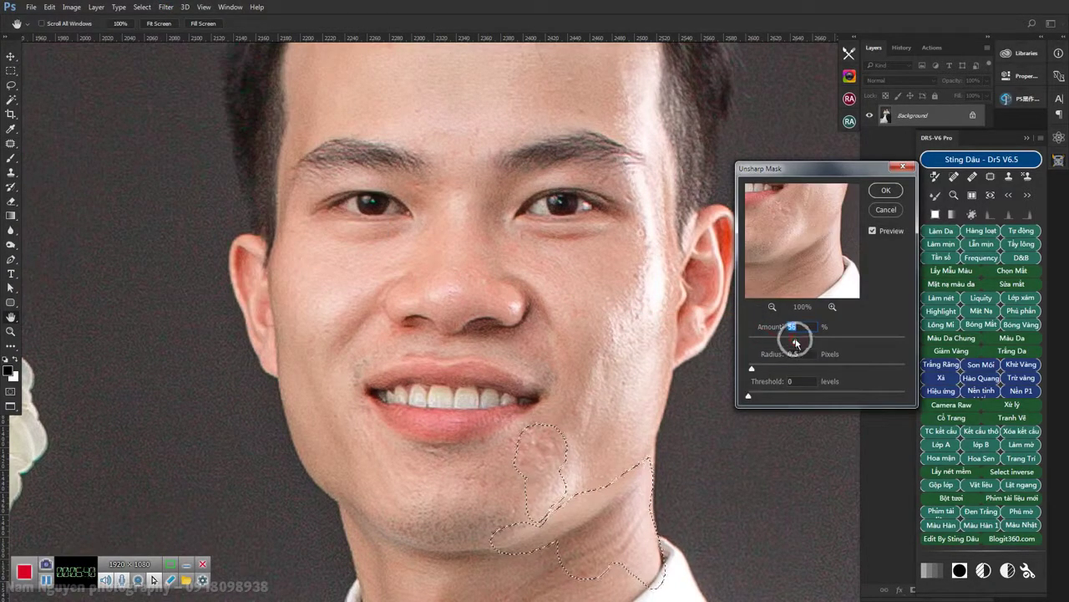
drag(796, 343, 787, 341)
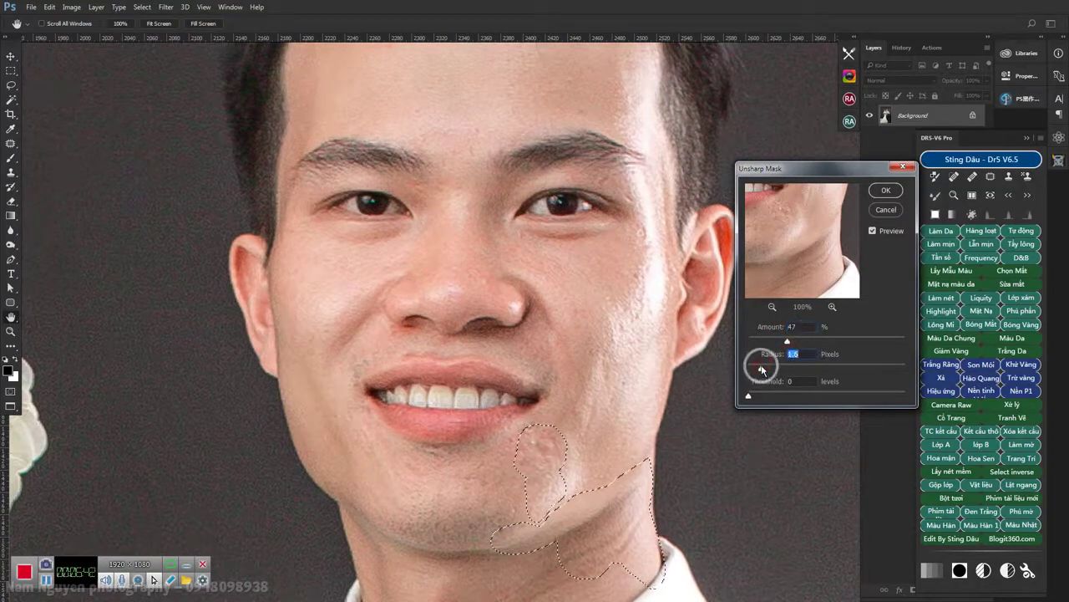
key(Return)
key(ctrl+d)
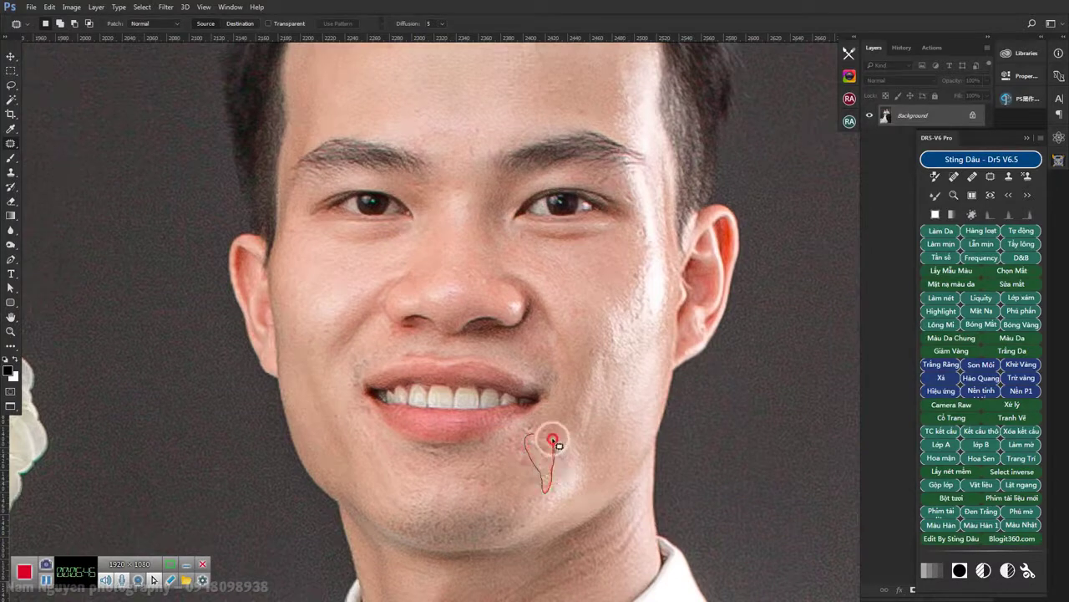
- Feather the lassoed spot on the groom's chin
right_click(542, 456)
key(Escape)
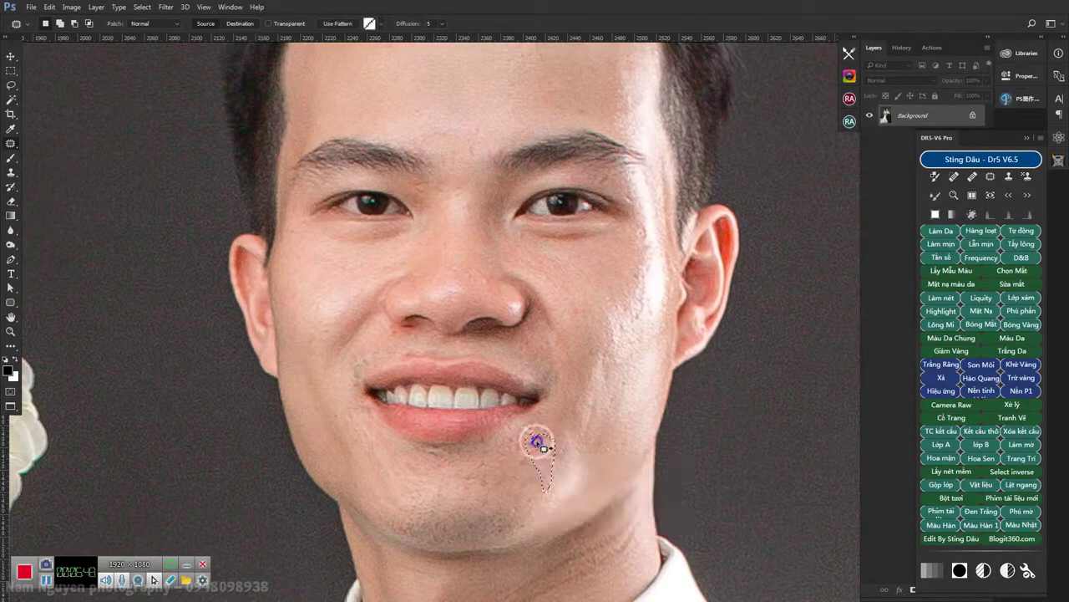
right_click(561, 451)
click(568, 236)
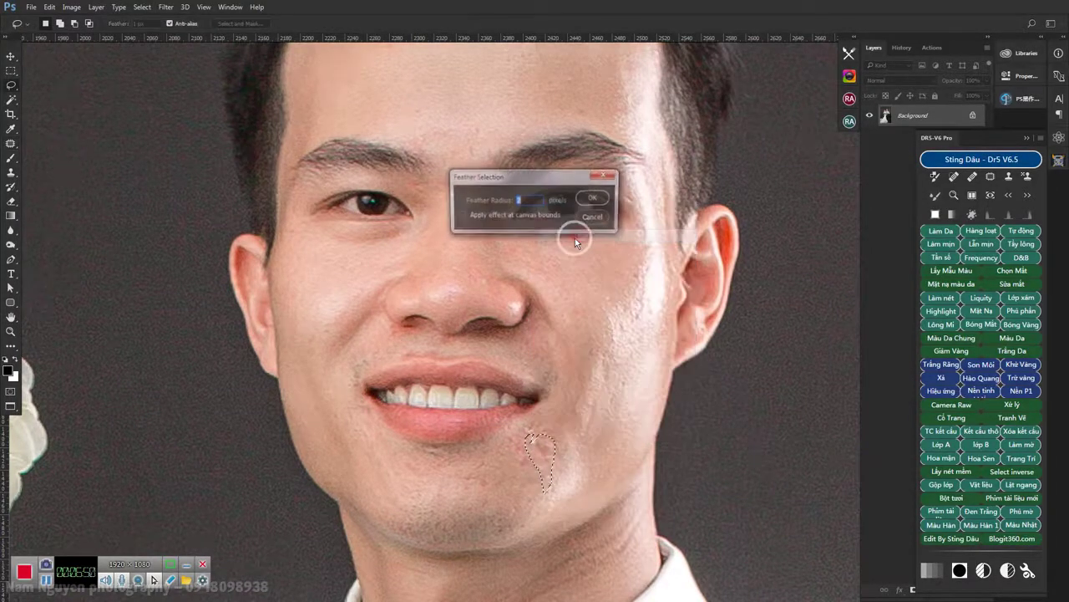
text(3)
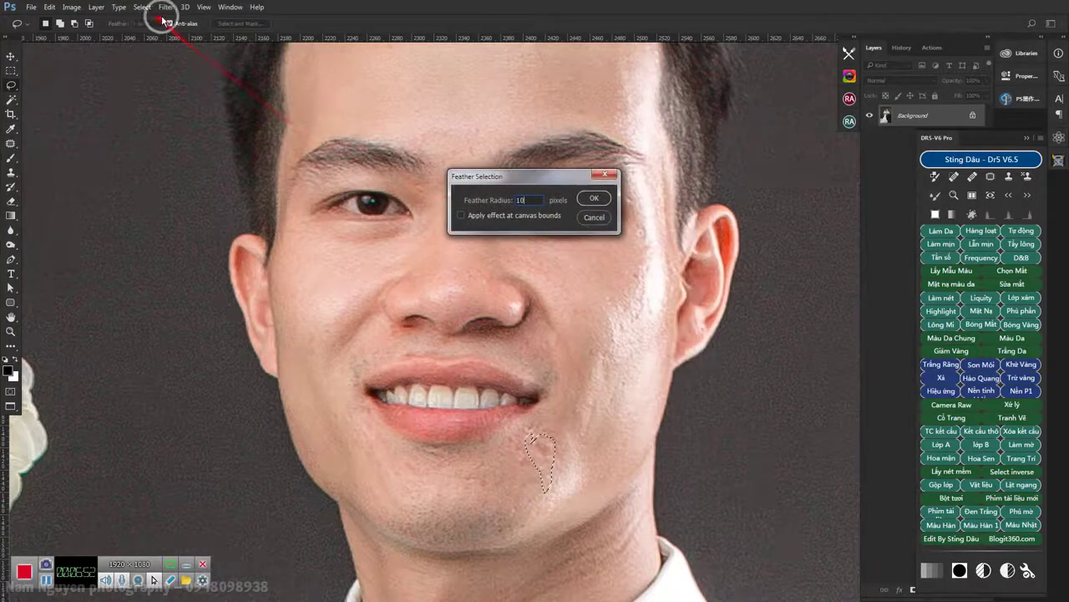
key(Return)
- Sharpen the feathered chin spot with Unsharp Mask, then deselect
click(167, 8)
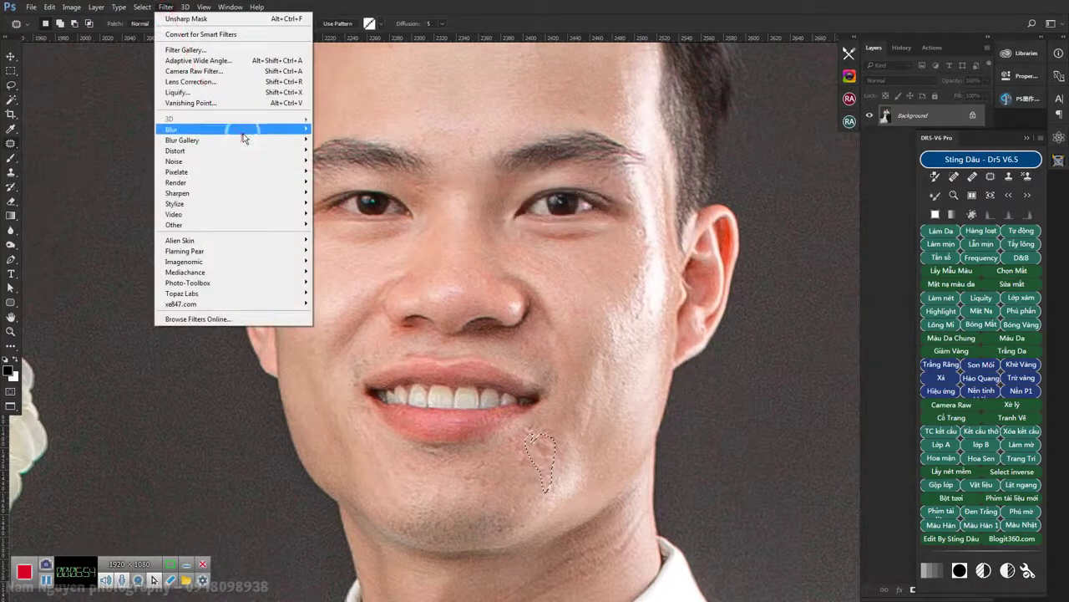
click(243, 134)
click(299, 192)
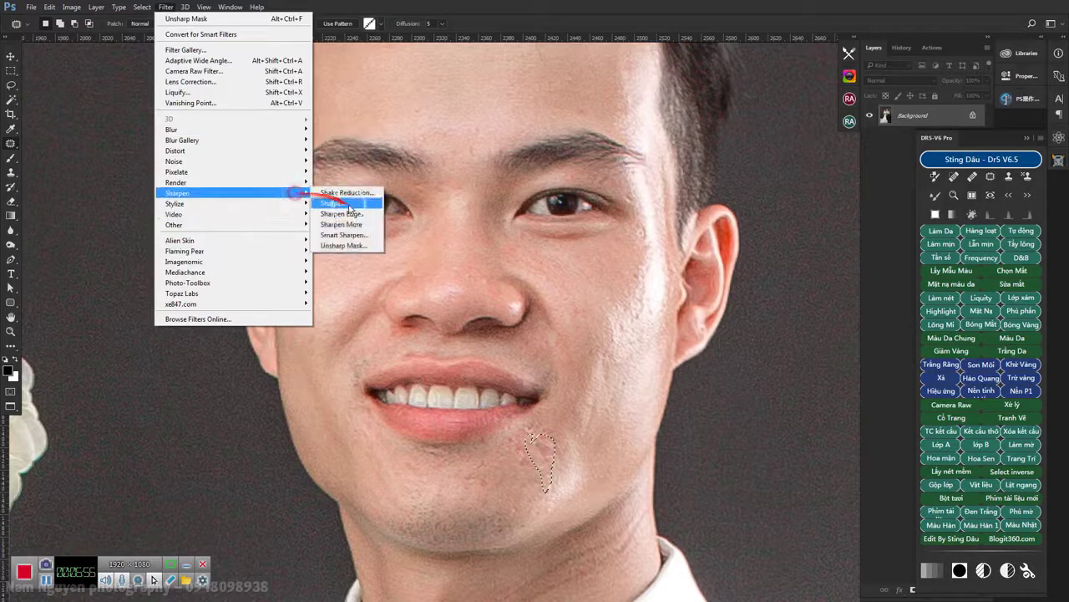
click(348, 248)
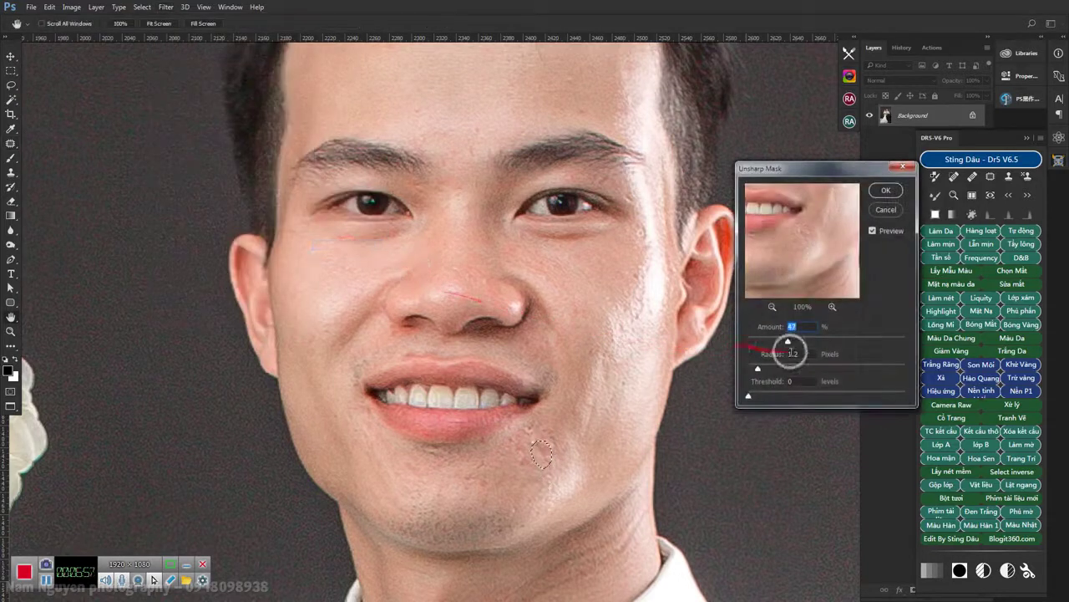
key(Return)
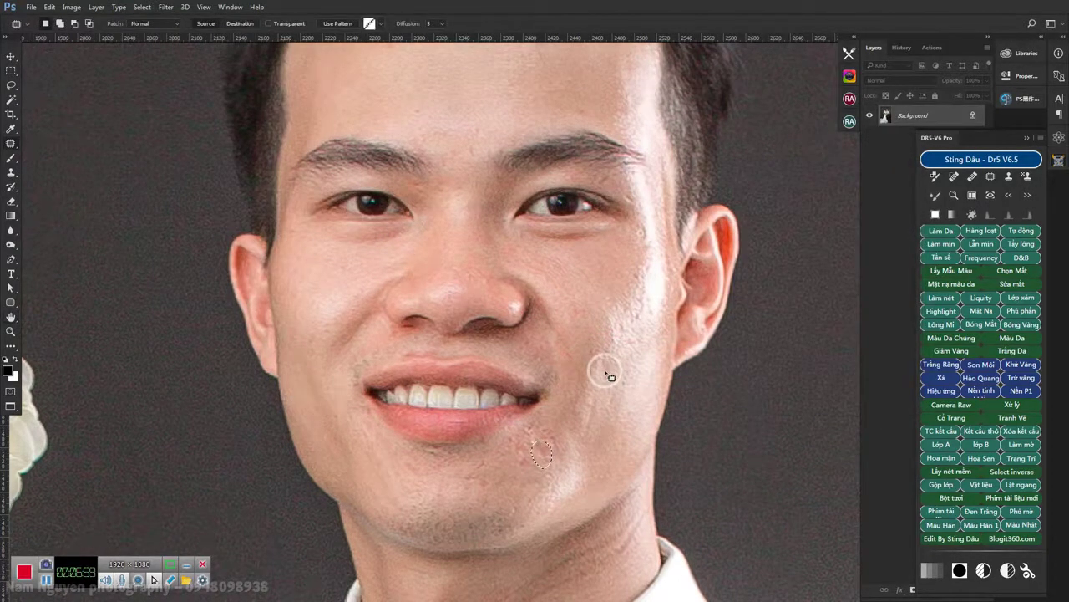
click(538, 443)
- Patch spots along the groom's chin, neck and cheek
drag(540, 445, 559, 462)
key(ctrl+z)
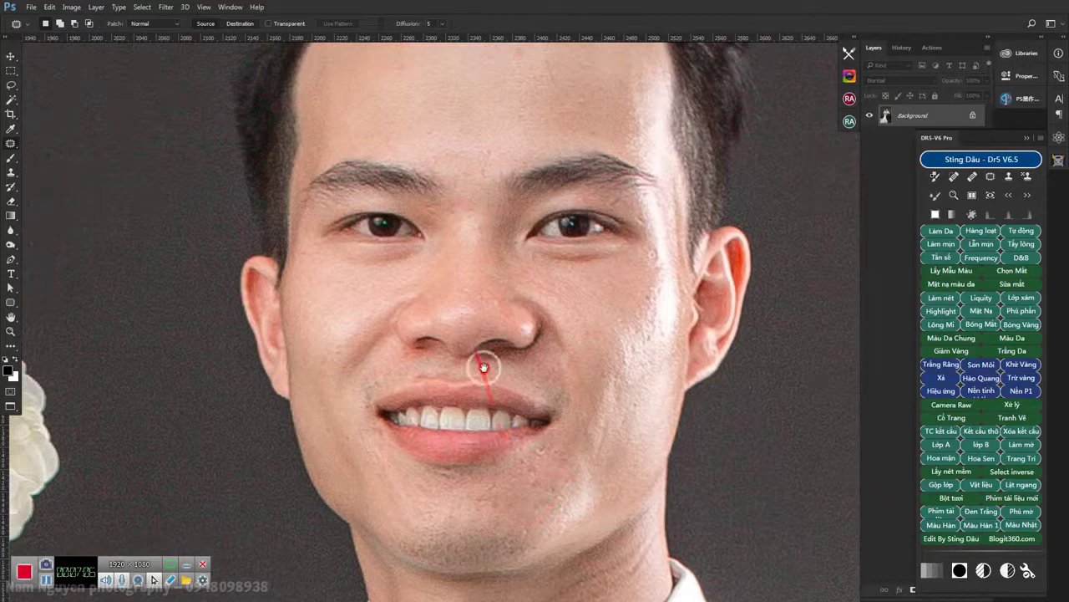
drag(549, 473, 627, 416)
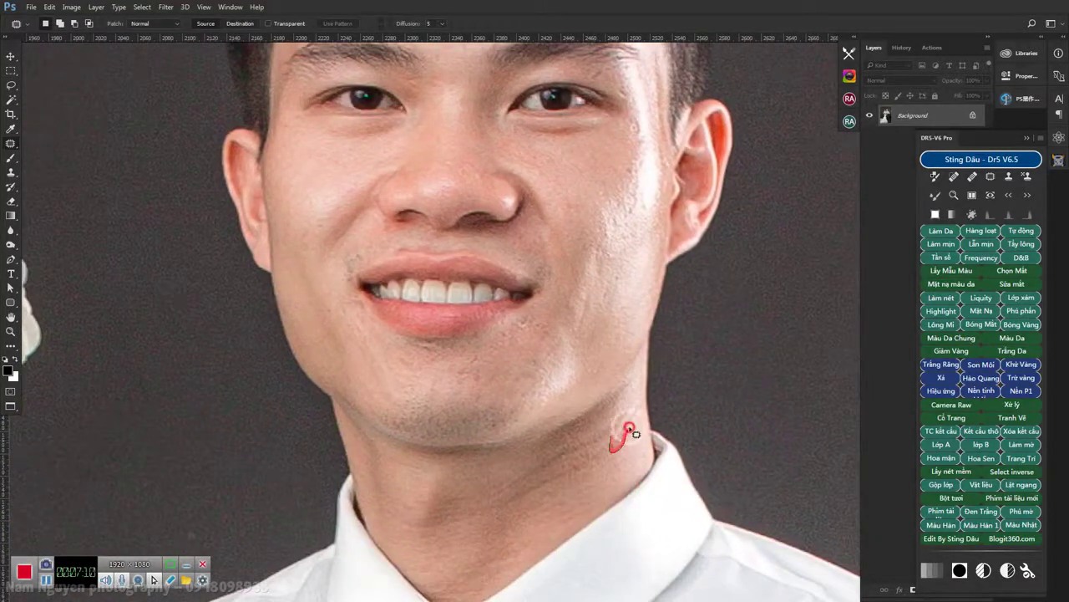
mouse_move(627, 416)
mouse_down()
mouse_move(625, 464)
mouse_move(585, 306)
mouse_up()
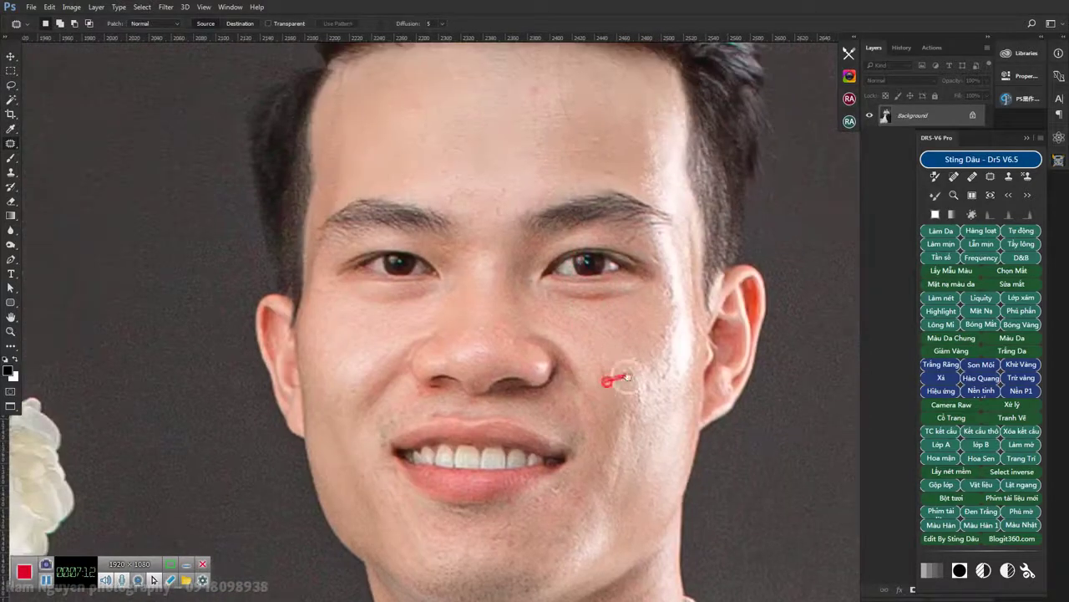
mouse_move(663, 326)
mouse_down()
mouse_move(661, 363)
mouse_move(556, 124)
mouse_up()
scroll(556, 124, up, 1)
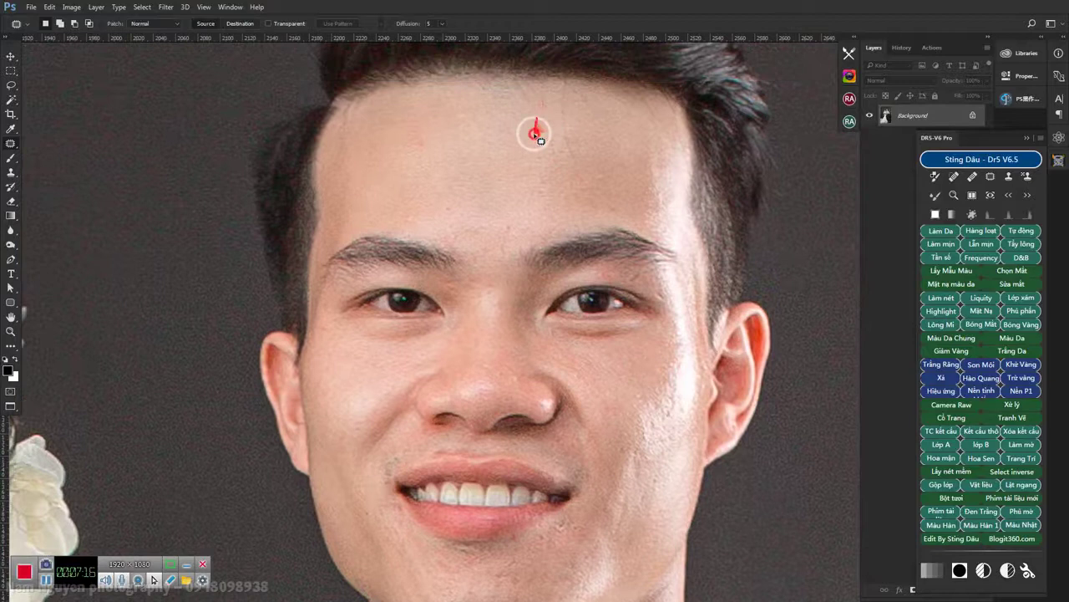
- Cover the groom's forehead and nose-bridge spots with nearby clean skin
mouse_move(416, 134)
mouse_down()
mouse_move(426, 155)
mouse_move(453, 139)
mouse_up()
mouse_move(505, 219)
mouse_down()
mouse_move(528, 237)
mouse_move(511, 280)
mouse_up()
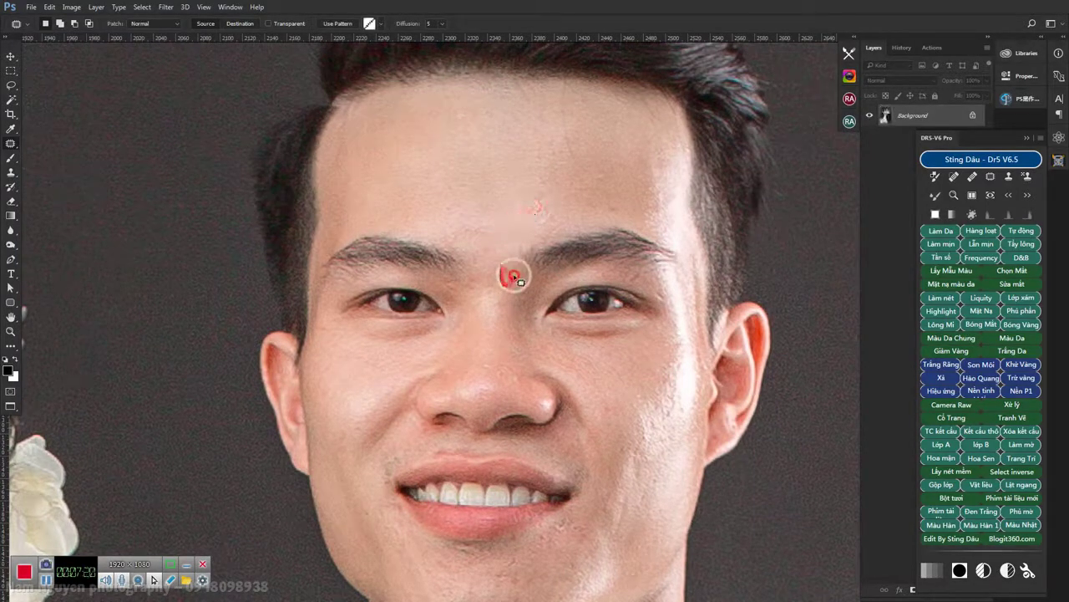
mouse_move(601, 204)
mouse_down()
mouse_move(611, 216)
mouse_move(561, 210)
mouse_up()
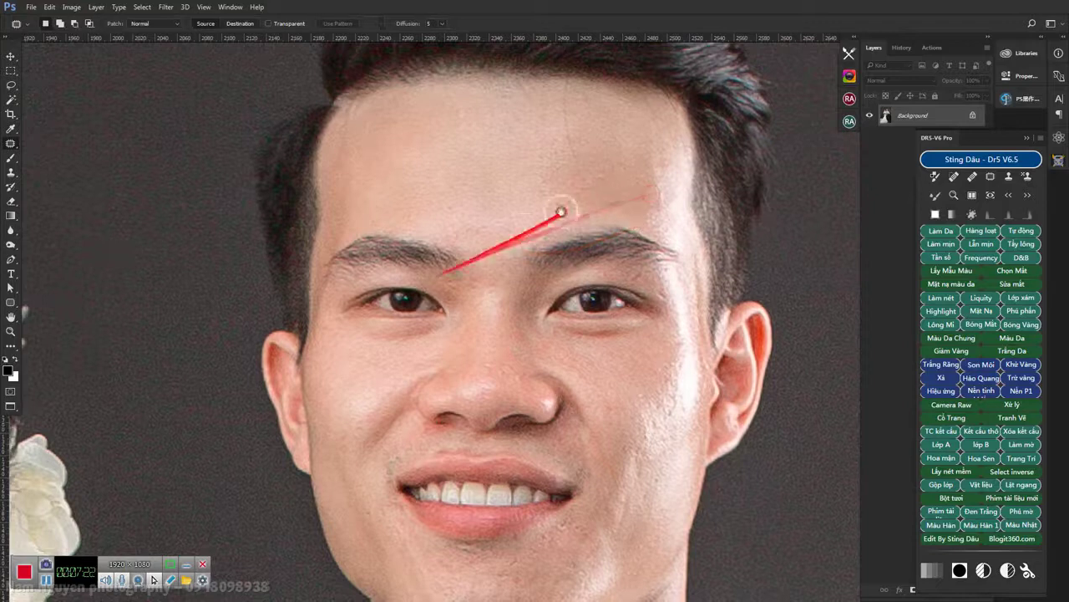
scroll(560, 220, down, 2)
scroll(571, 285, down, 2)
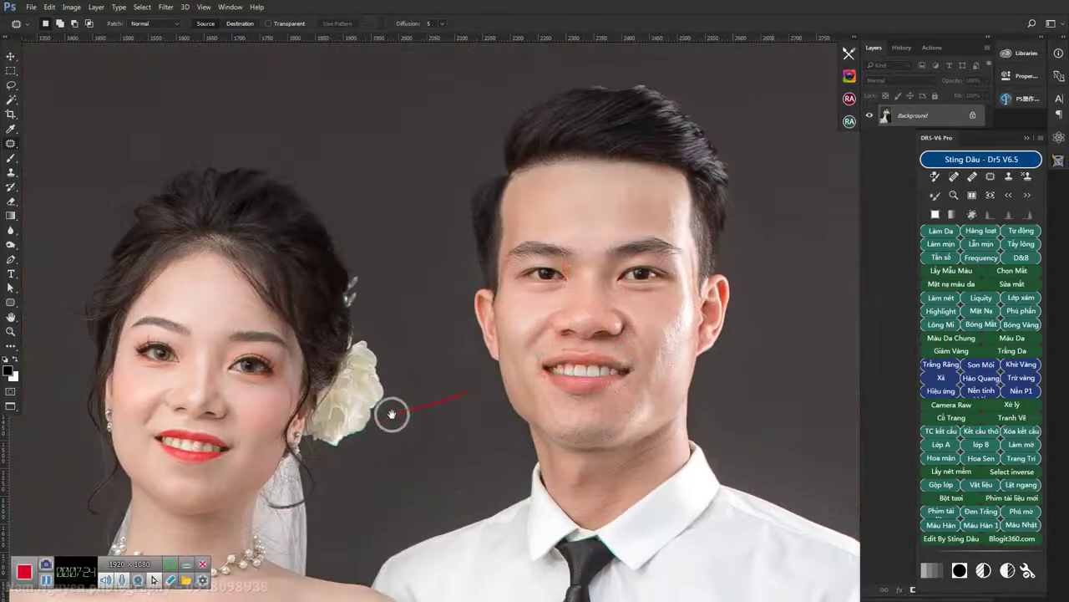
scroll(432, 396, left, 5)
scroll(432, 396, down, 2)
scroll(376, 393, up, 2)
scroll(405, 385, up, 1)
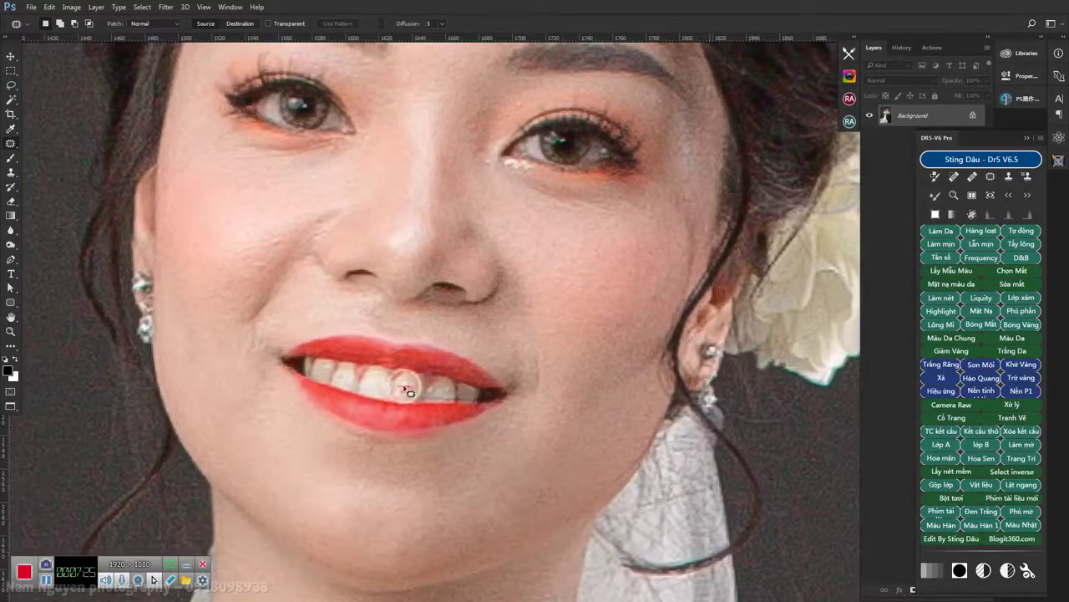
key(s)
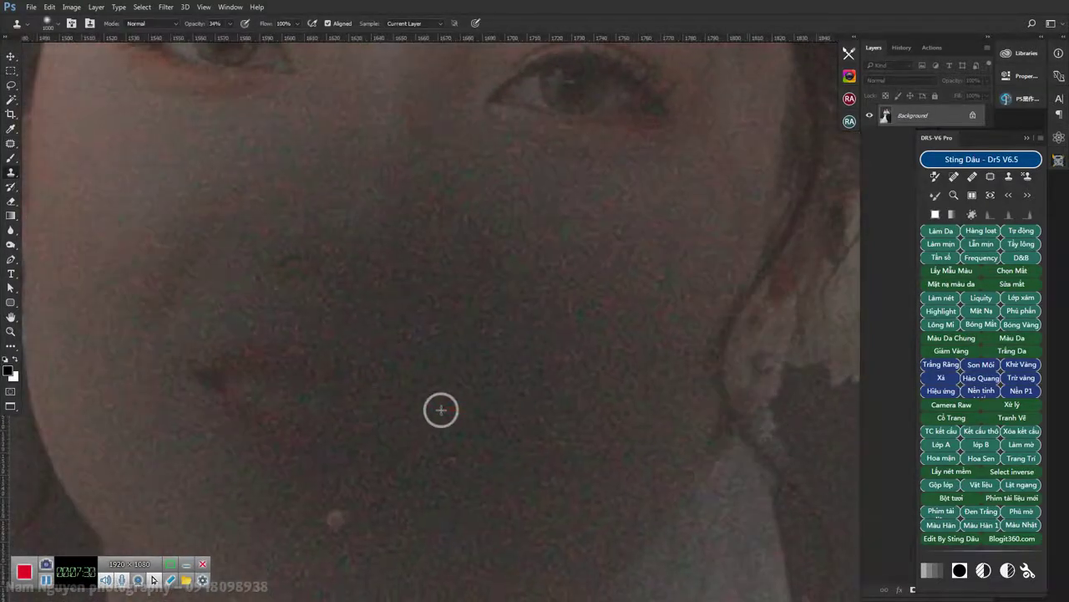
- Try cloning over the bride's teeth and dismiss the resulting error message
right_click(443, 404)
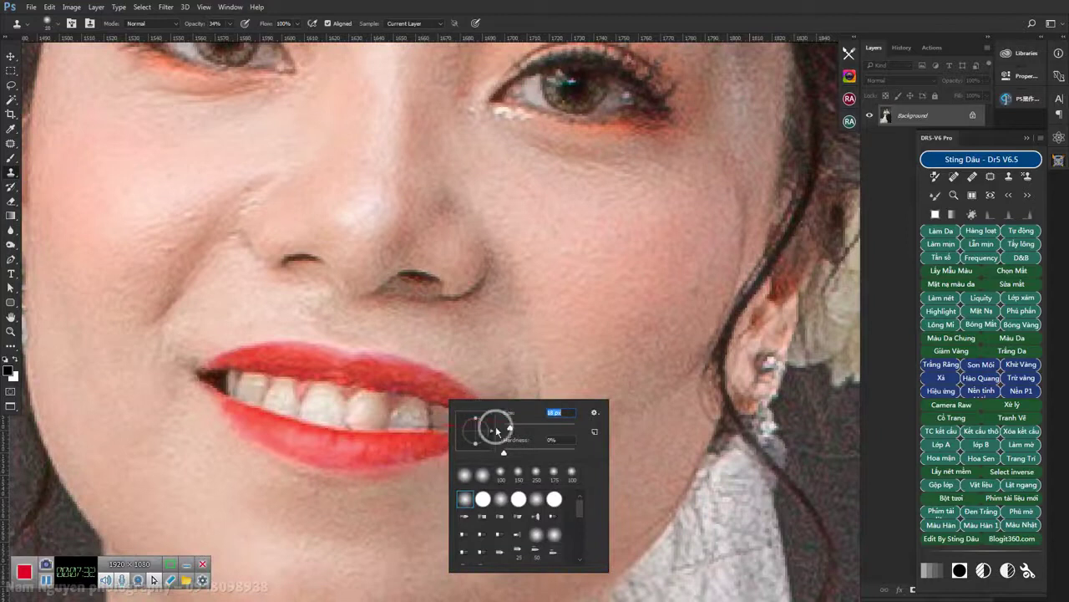
click(404, 413)
key(Return)
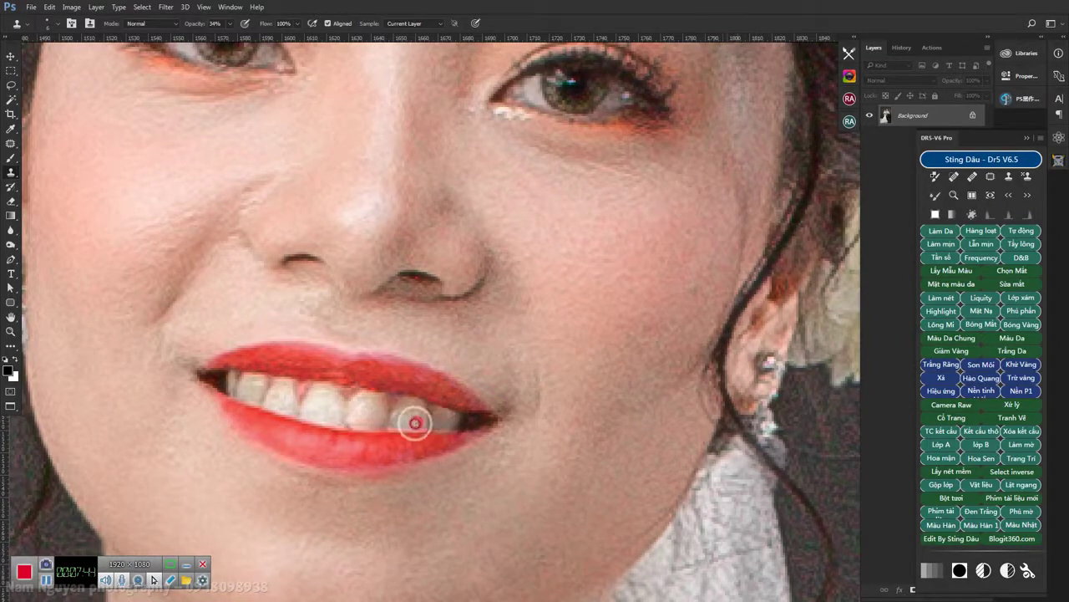
- Dodge the bride's teeth at 25% exposure with a brush sized to fit them
key(o)
scroll(448, 416, down, 1)
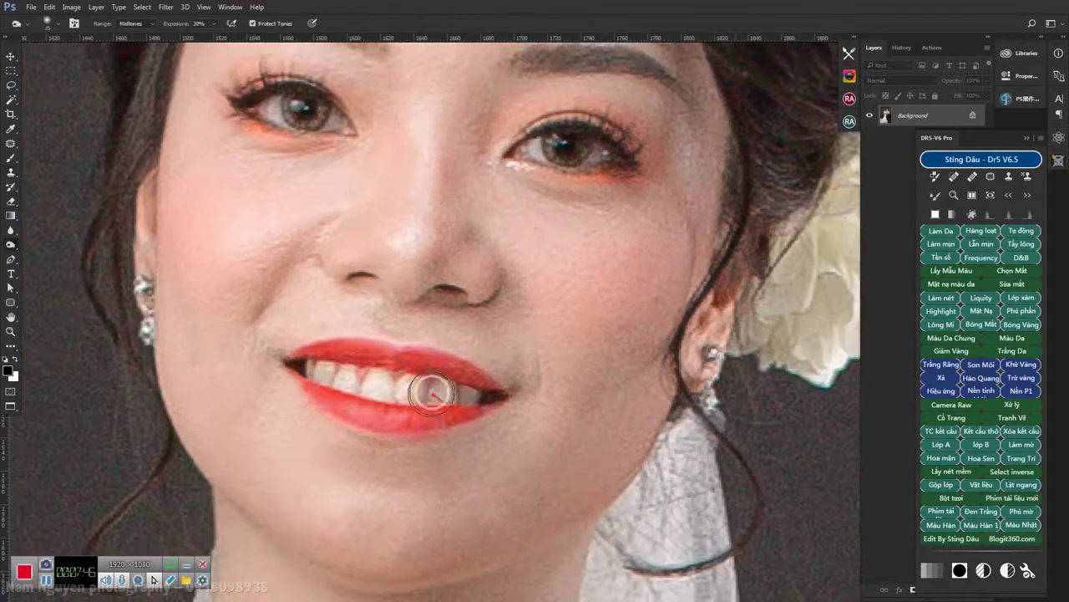
mouse_move(416, 386)
mouse_down()
mouse_move(573, 387)
mouse_move(410, 390)
mouse_move(470, 404)
mouse_move(377, 394)
mouse_up()
key(2)
key(5)
key(bracketright)
key(bracketright)
key(bracketright)
key(bracketleft)
key(bracketleft)
key(bracketleft)
scroll(486, 387, down, 2)
drag(486, 387, 389, 361)
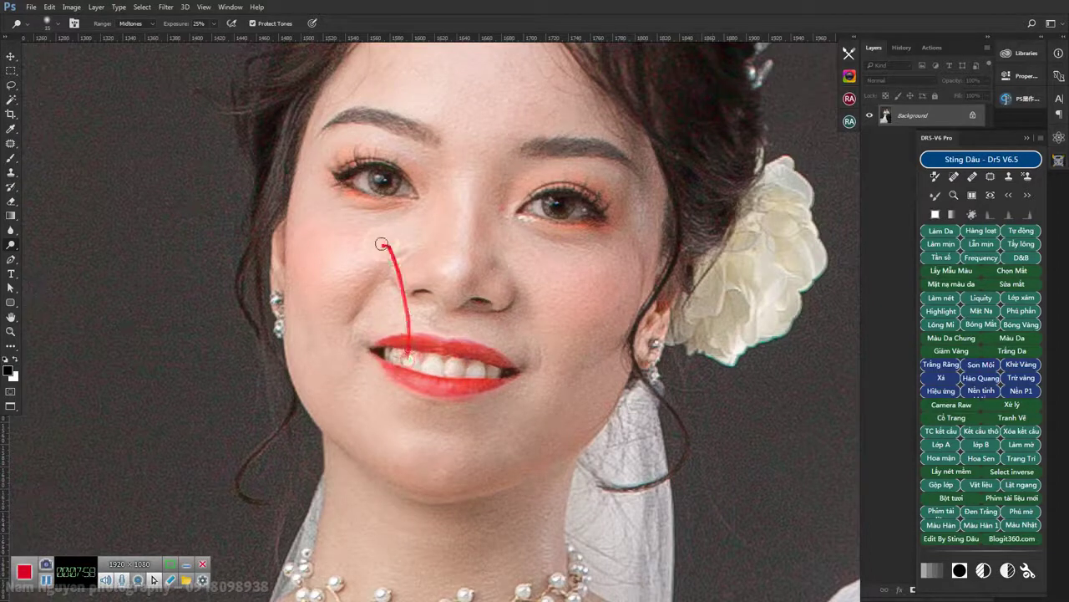
- Brighten the bride's iris with dodge strokes, then bring the groom's face into view
click(409, 188)
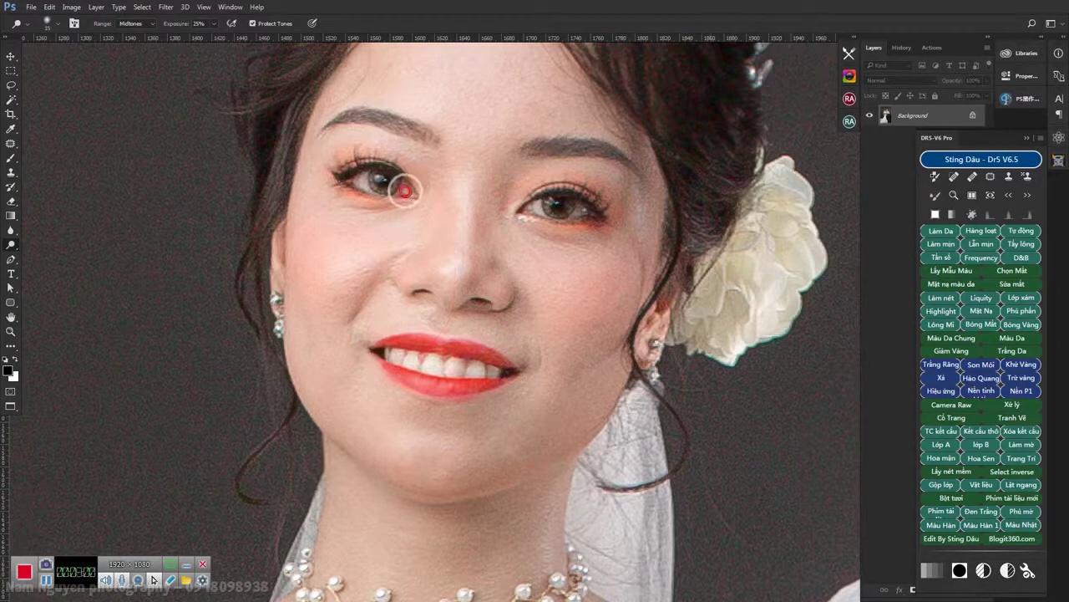
mouse_move(405, 191)
mouse_down()
mouse_move(363, 183)
mouse_move(532, 204)
mouse_up()
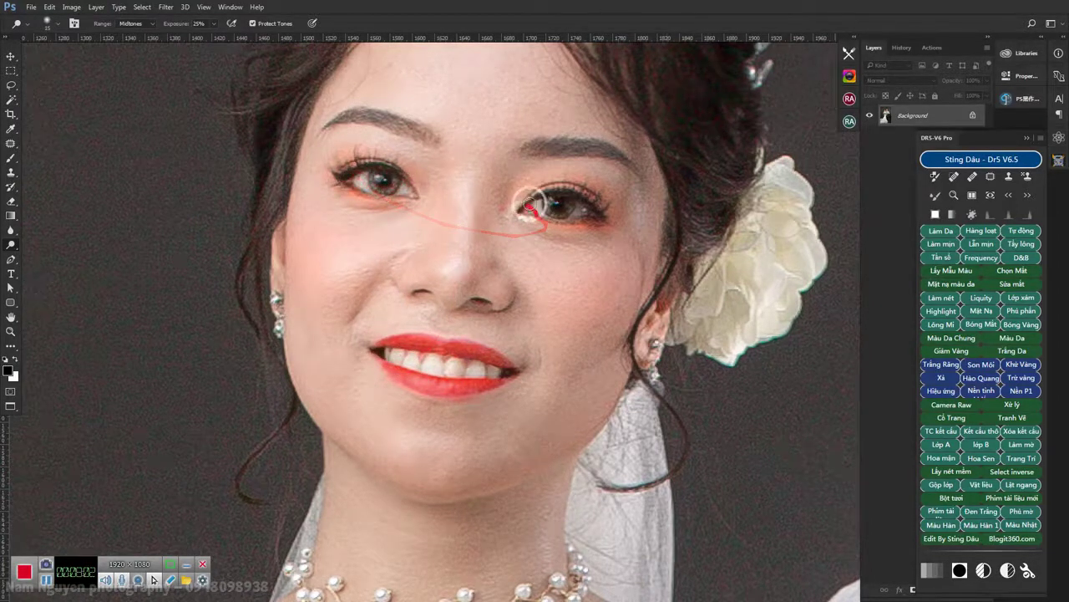
scroll(532, 209, down, 3)
mouse_move(480, 226)
mouse_down()
mouse_move(424, 231)
mouse_move(587, 275)
mouse_move(650, 266)
mouse_move(578, 281)
mouse_up()
- Switch from the Dodge tool to the Burn tool
key(shift+o)
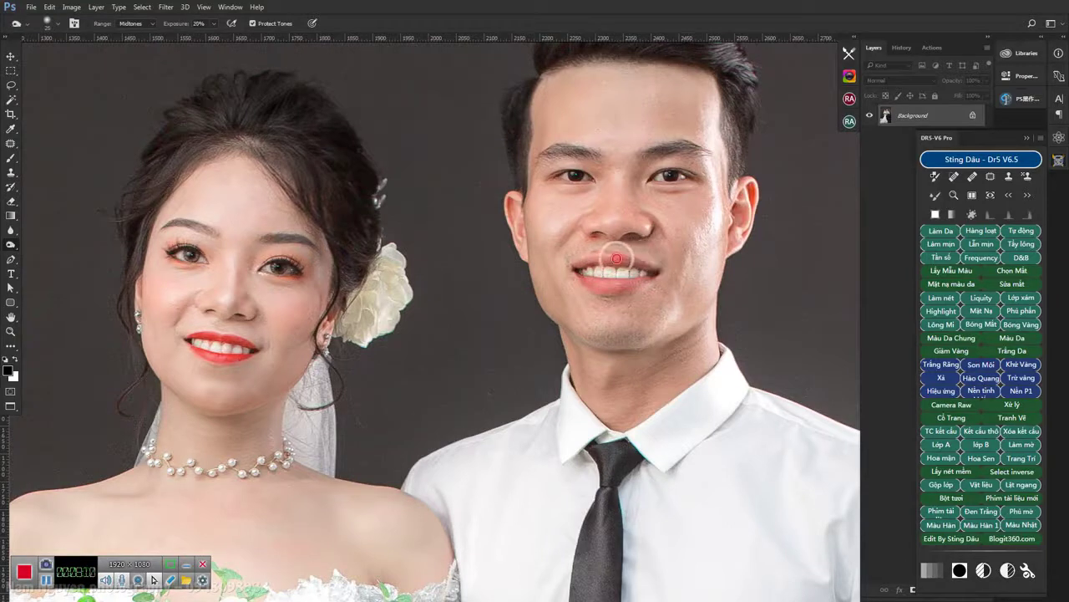
scroll(578, 282, down, 2)
scroll(578, 282, down, 2)
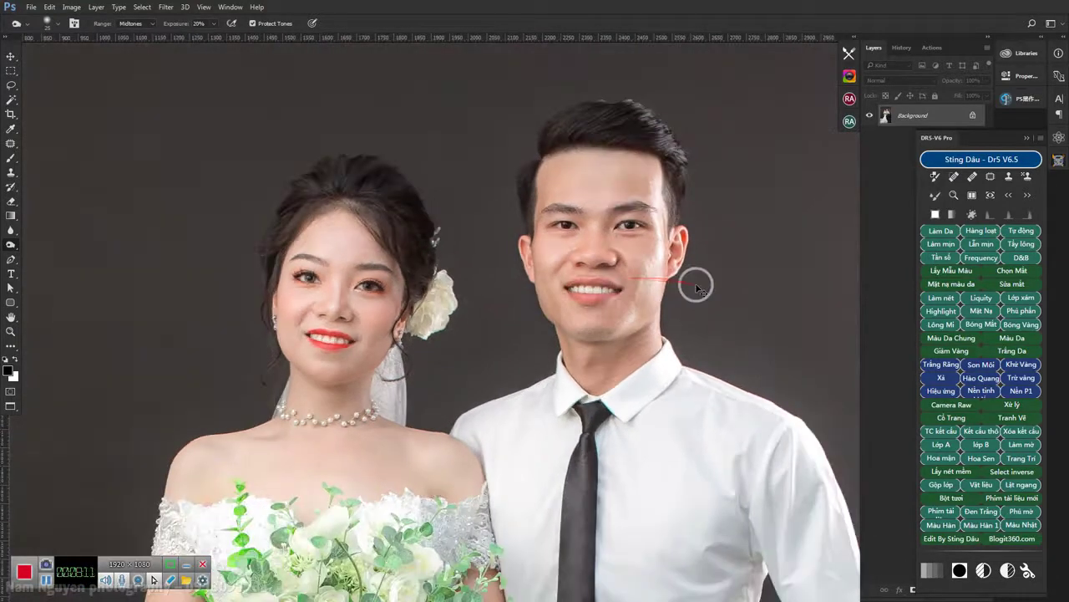
scroll(696, 285, down, 3)
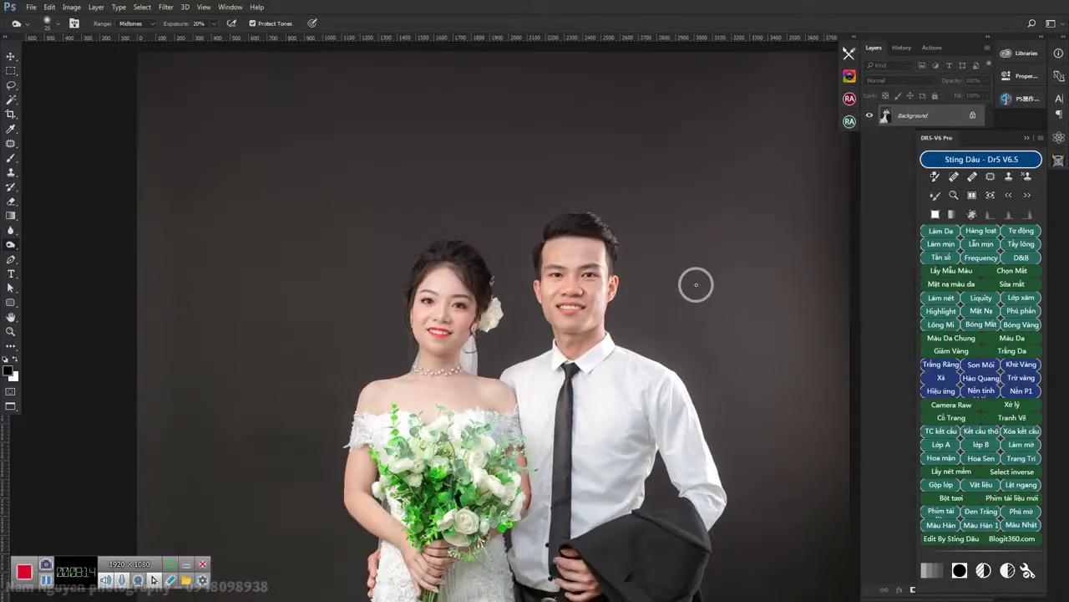
scroll(696, 285, down, 2)
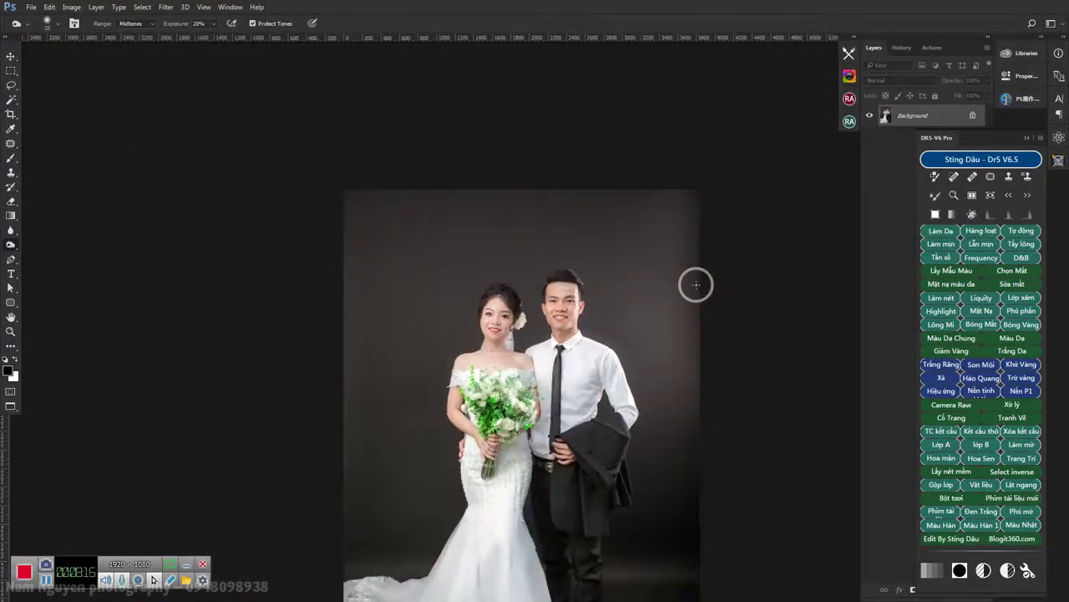
scroll(696, 286, up, 2)
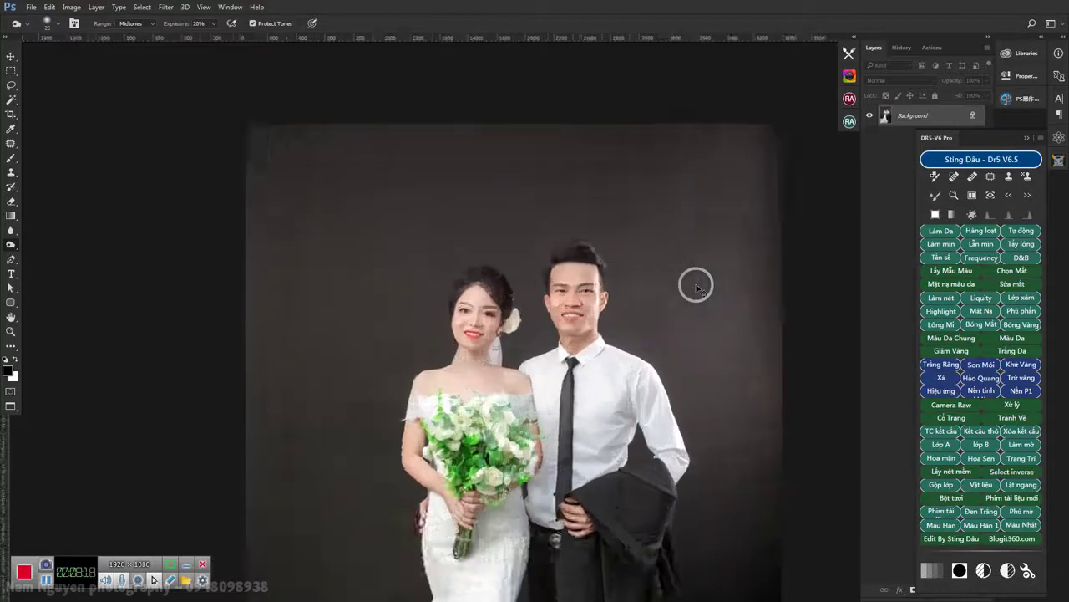
- Close the retouched portrait document with Ctrl+W, leaving the File menu unused
scroll(696, 287, up, 1)
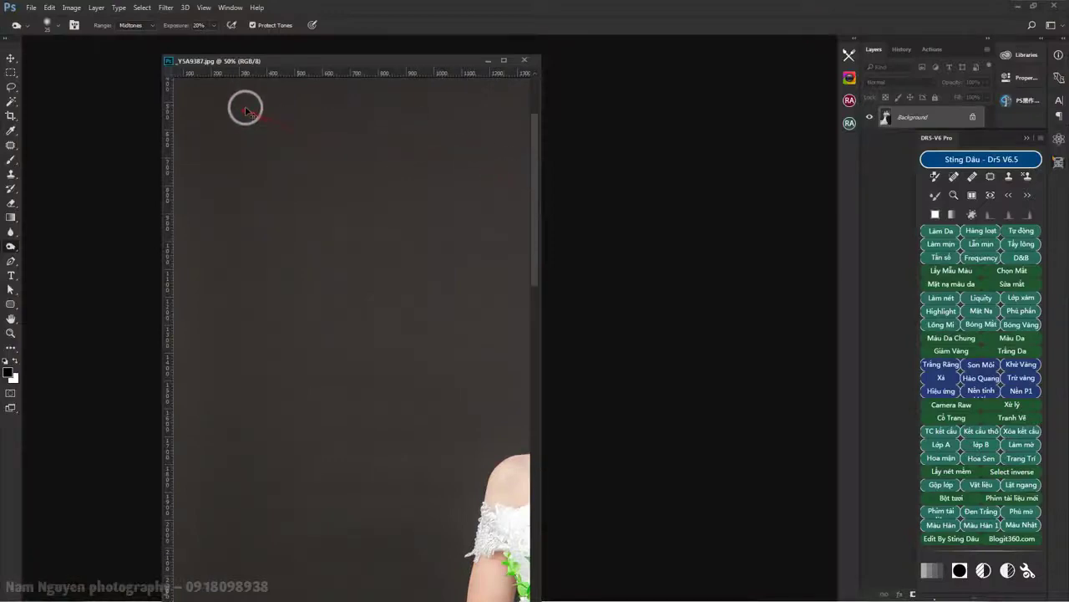
click(30, 7)
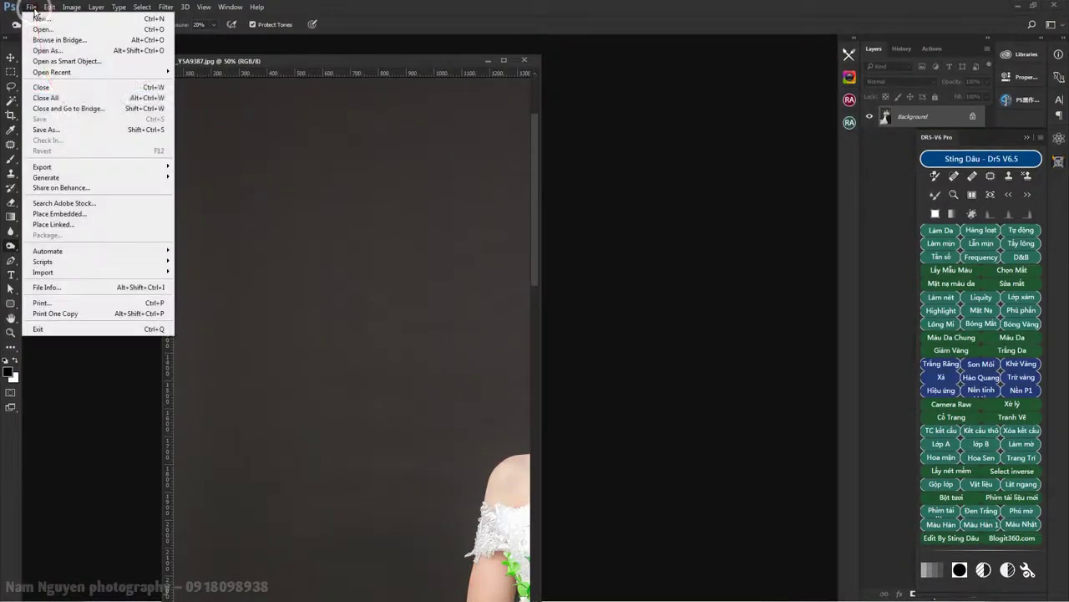
click(404, 194)
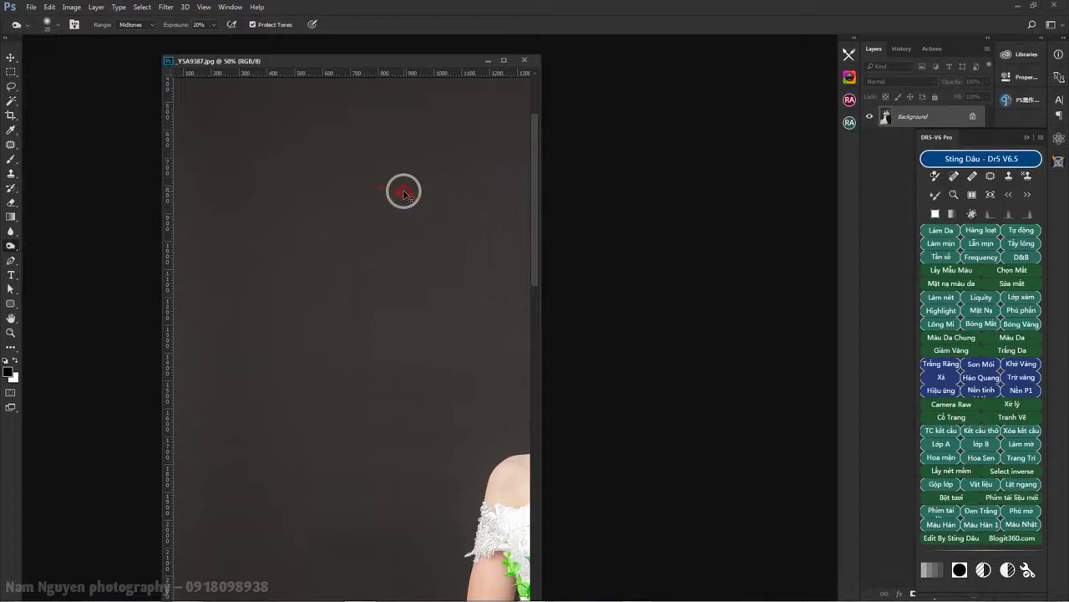
key(ctrl+w)
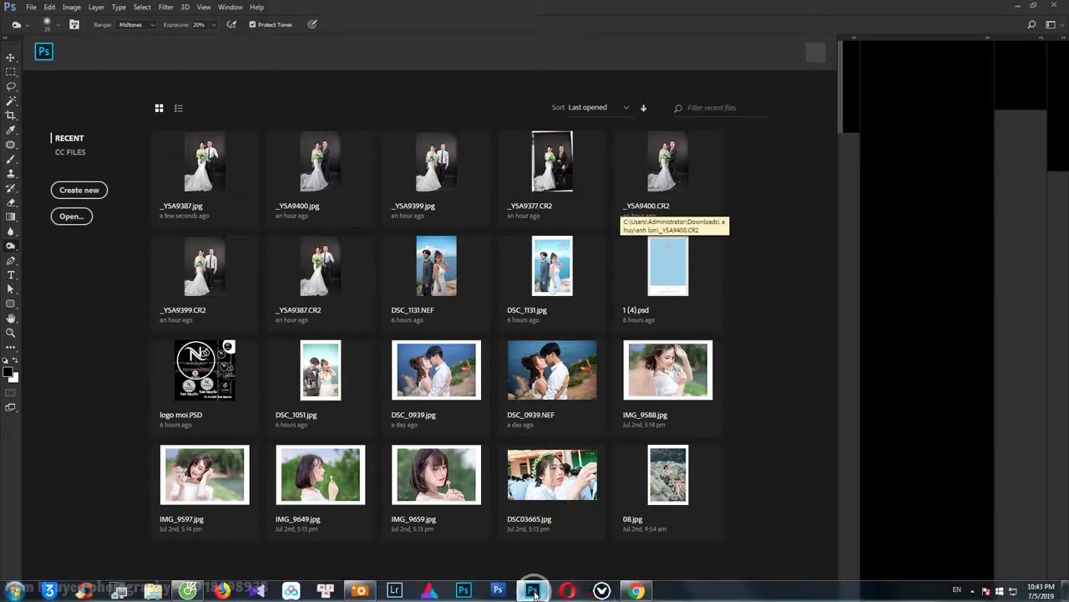
- Quit Photoshop from the taskbar, launch Photoshop CS3, and check the Gmail Drive upload
right_click(533, 591)
click(527, 567)
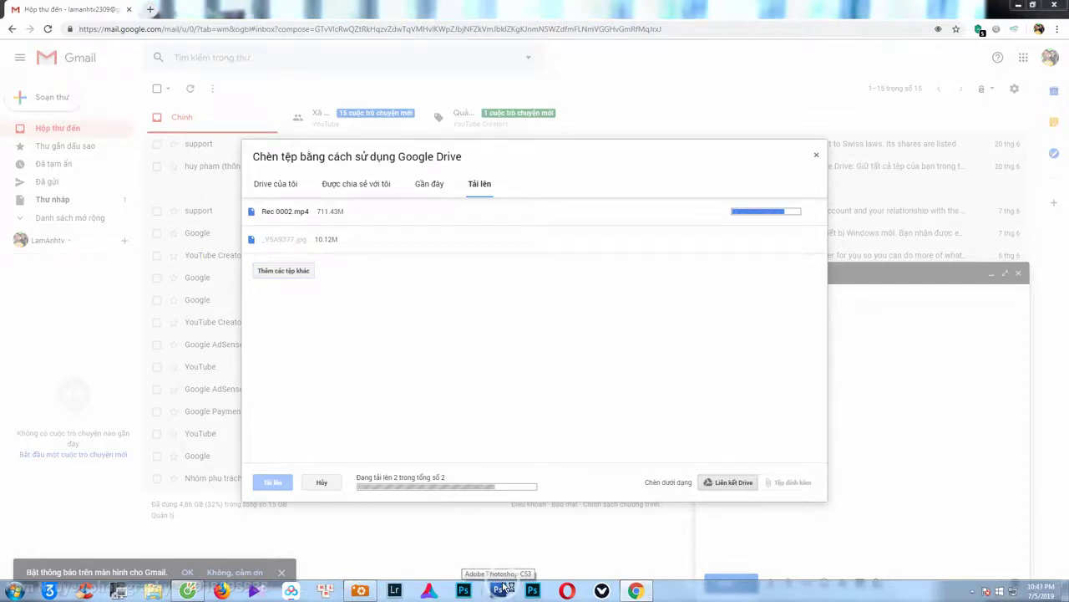
click(501, 588)
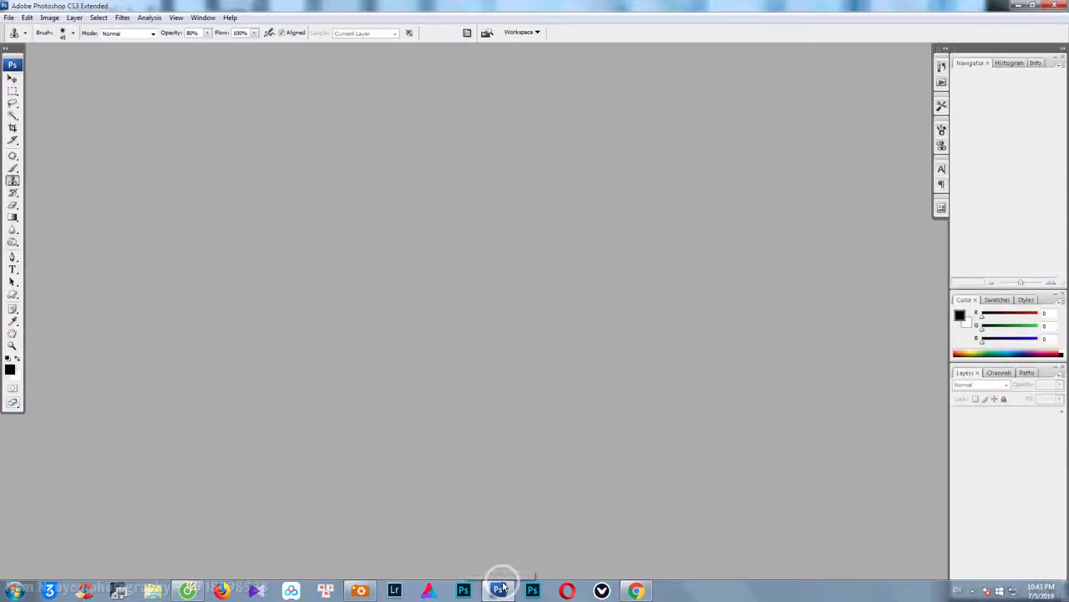
click(502, 588)
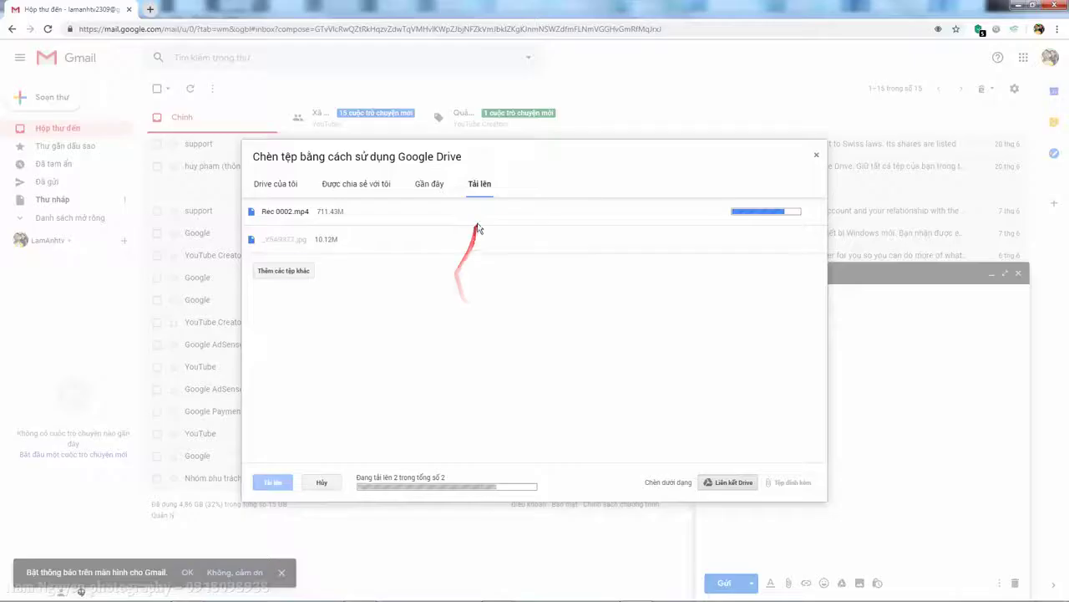
key(alt+Tab)
key(alt+Tab)
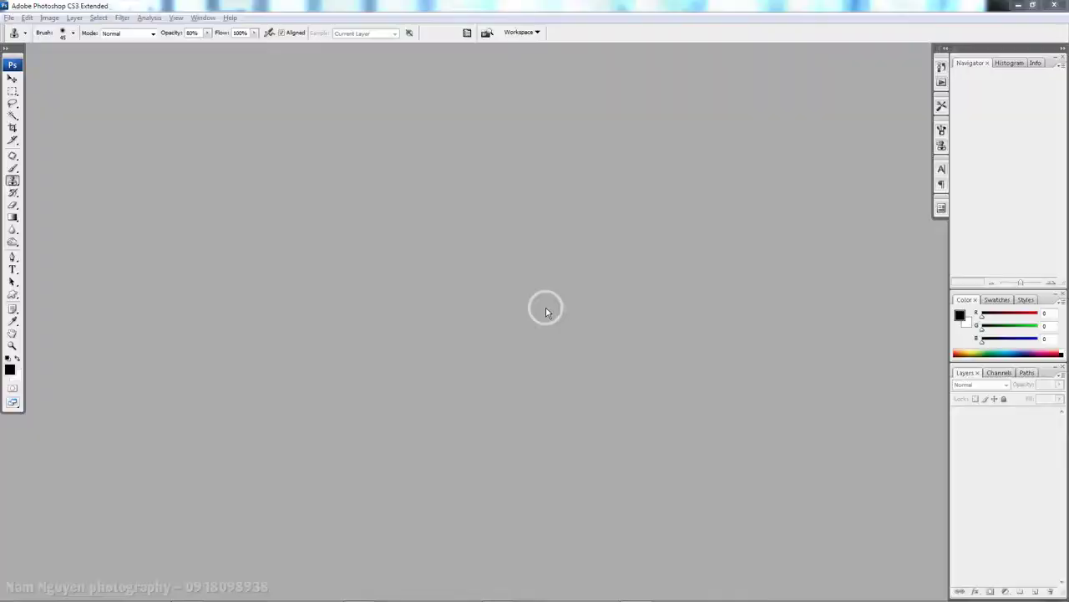
- Open _Y5A9387.jpg in Photoshop CS3 by dragging it from the photo browser
double_click(548, 320)
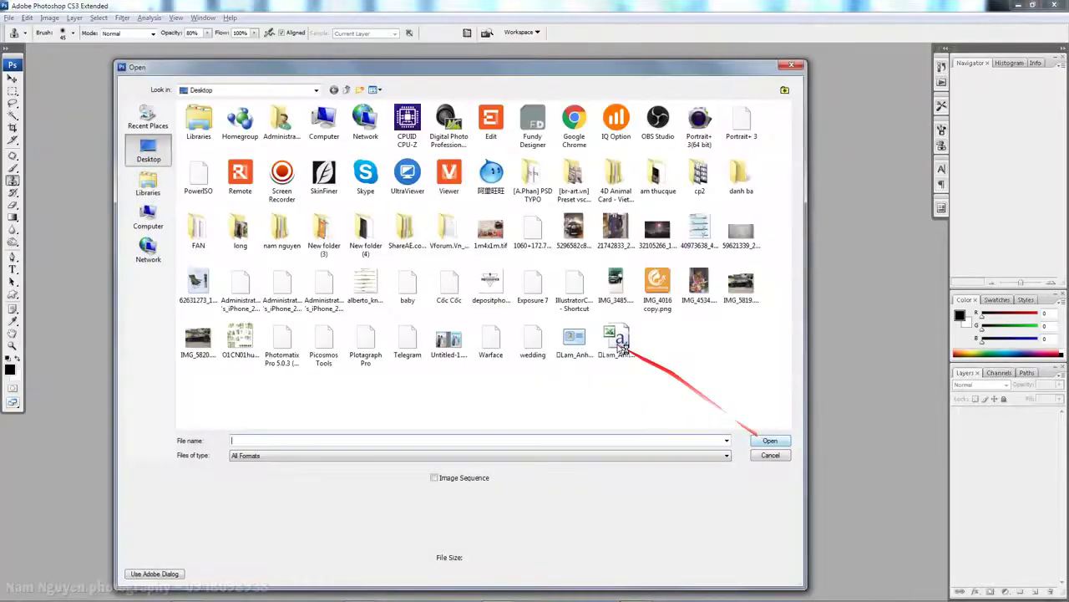
click(770, 456)
key(alt+Tab)
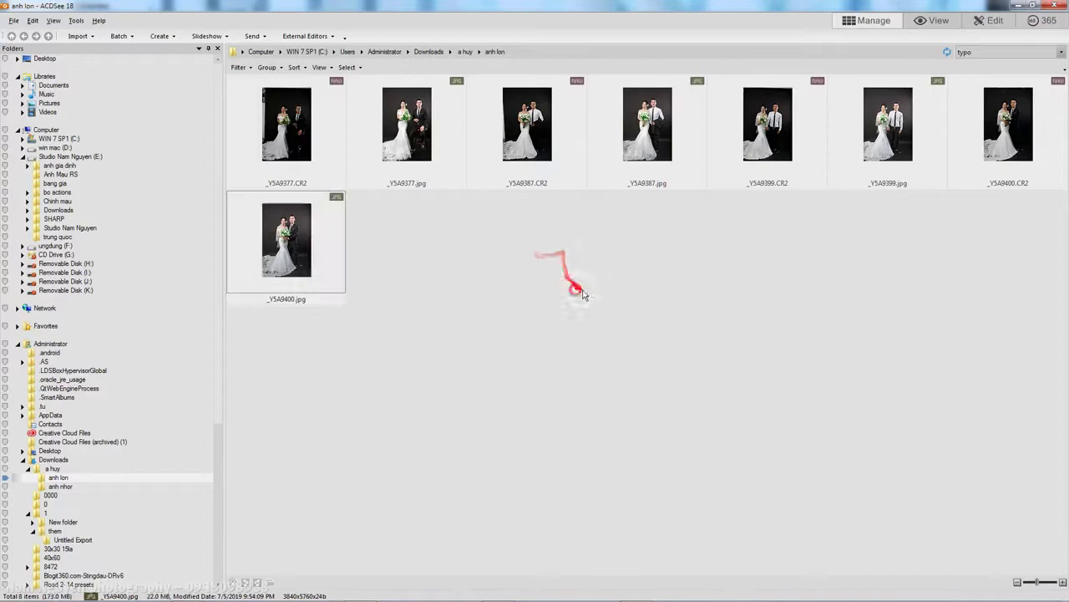
drag(647, 125, 660, 345)
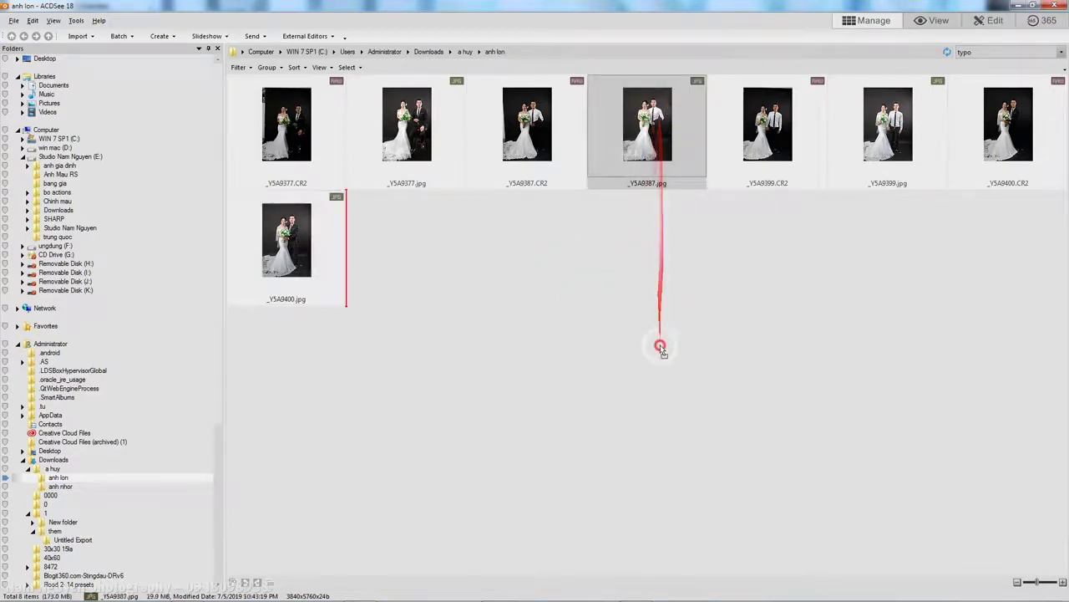
key(alt+Tab)
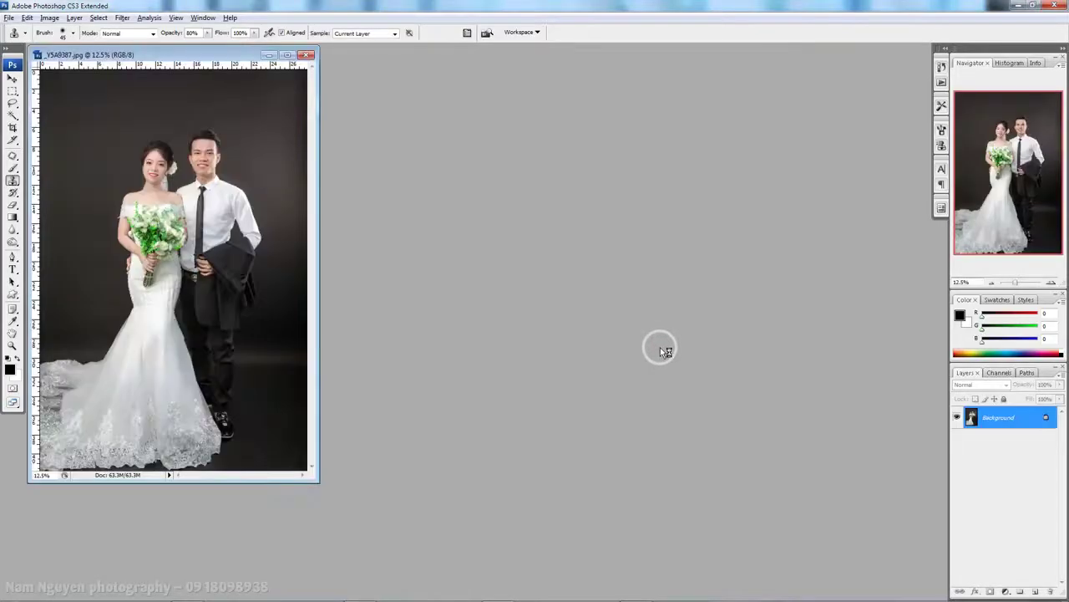
- Zoom to 100% on the couple's faces and duplicate the photo onto Layer 1
key(f)
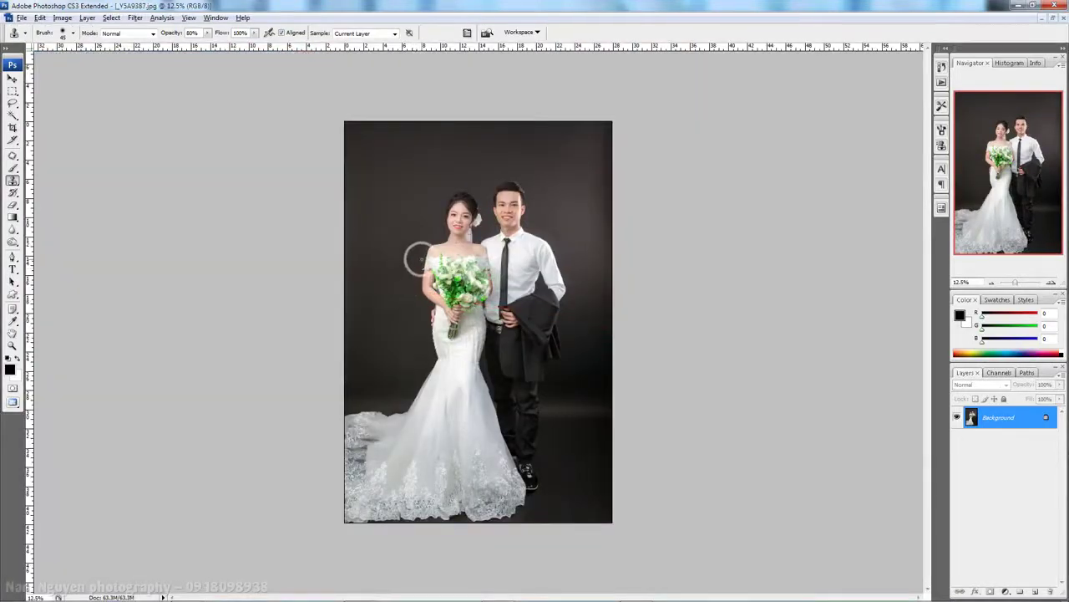
drag(426, 188, 556, 267)
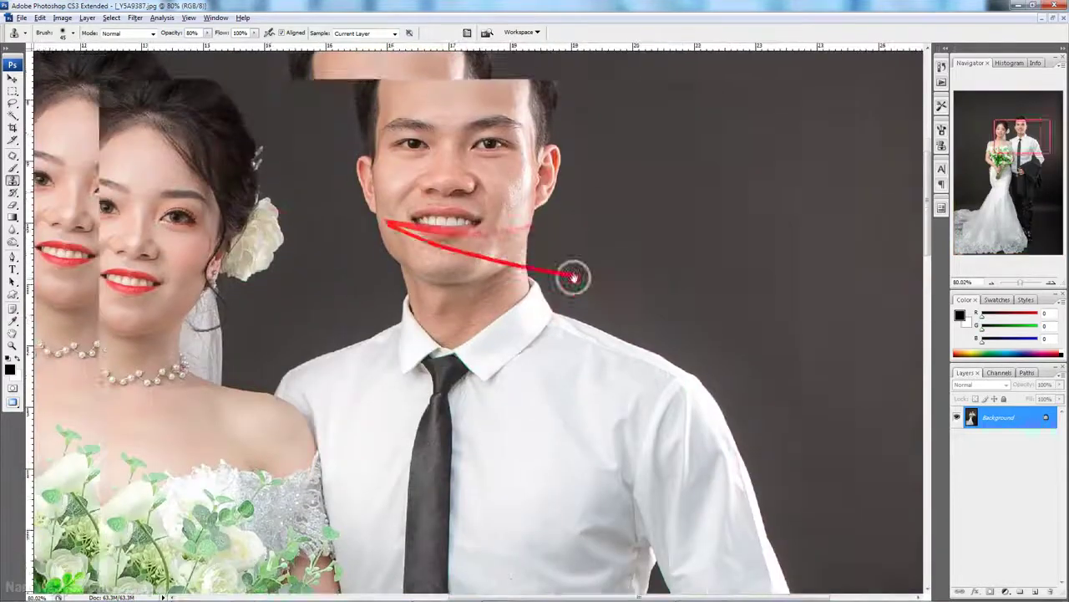
key(ctrl+alt+0)
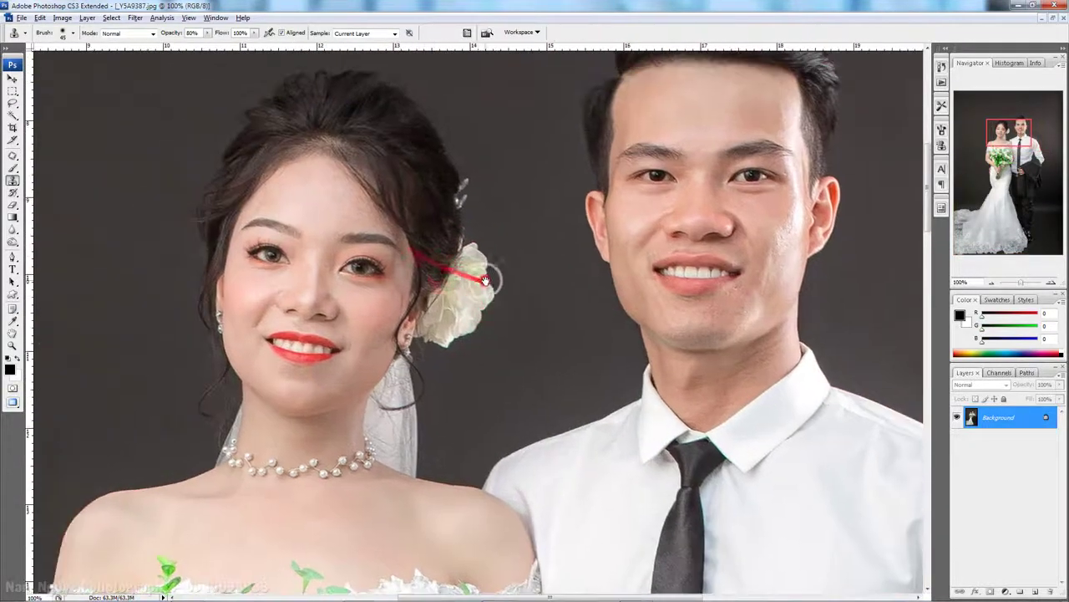
key(ctrl+j)
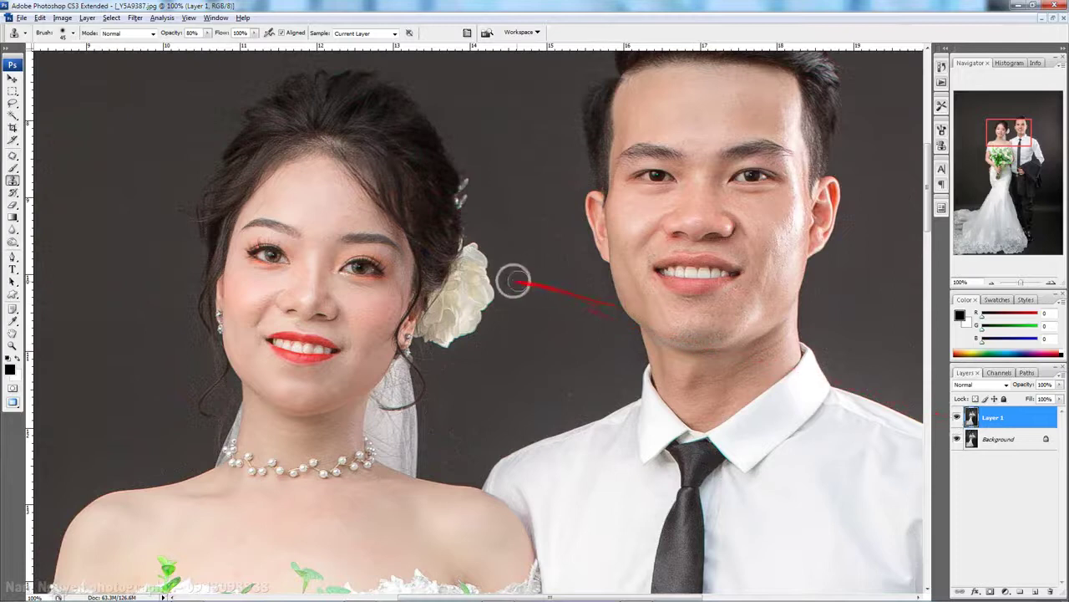
click(134, 18)
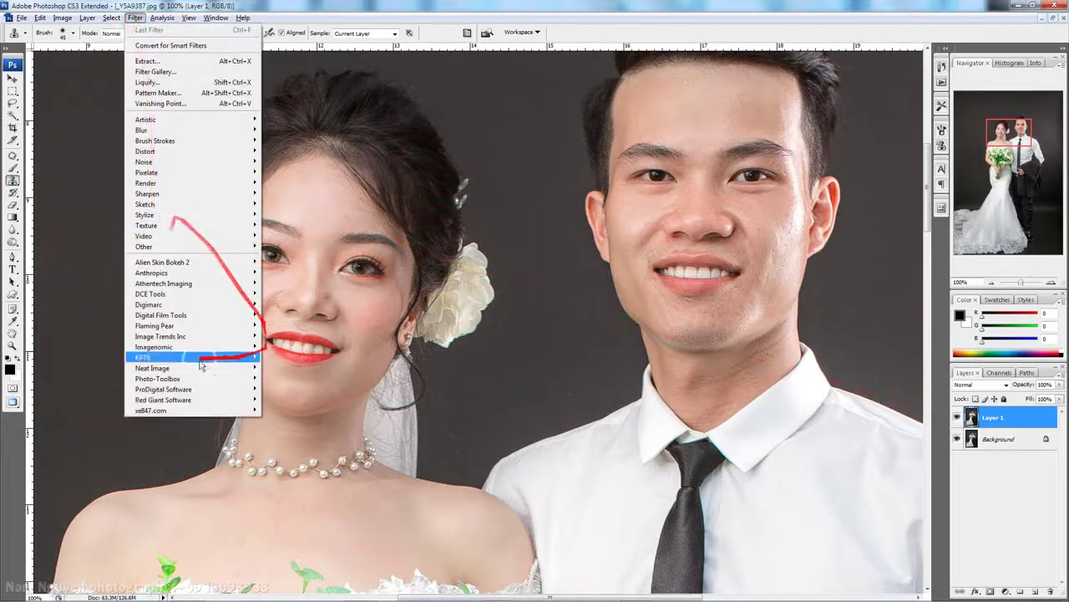
mouse_move(155, 346)
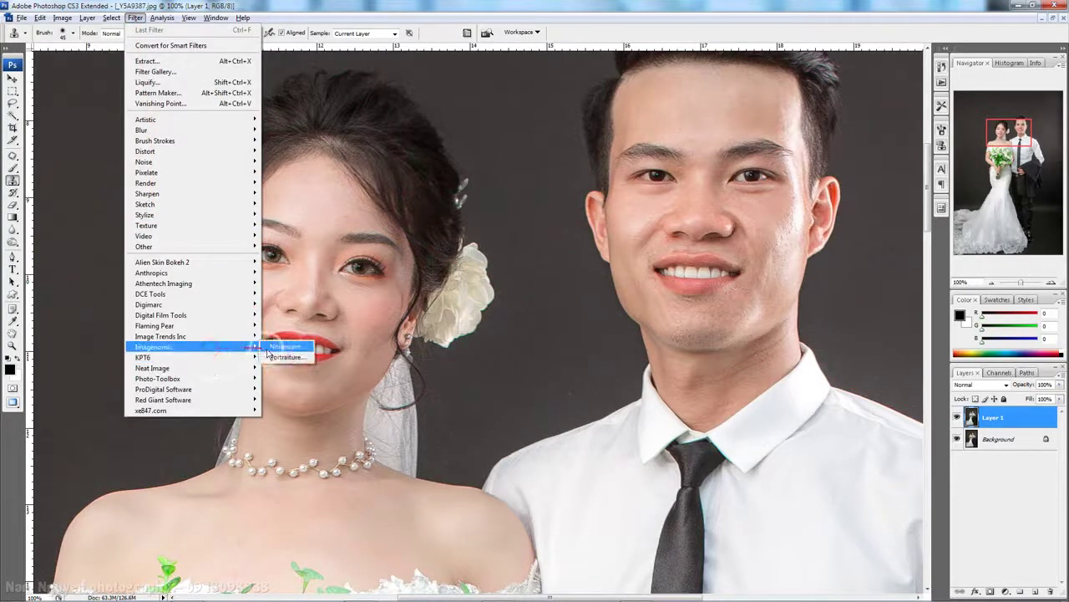
- Apply Imagenomic Noiseware to Layer 1 using Contrast 7 and Sharpening 9
click(286, 346)
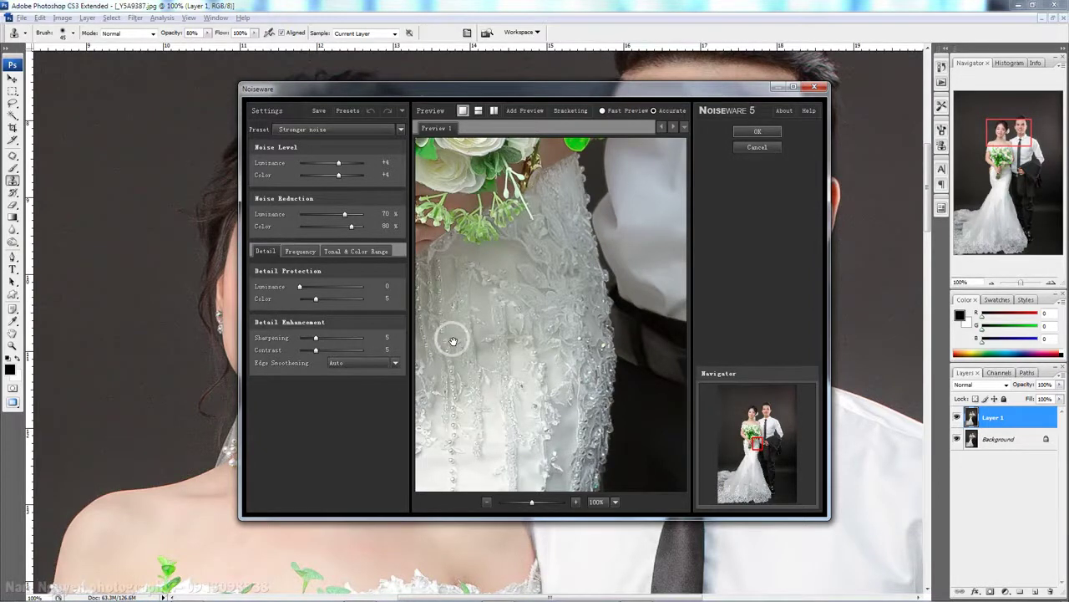
drag(747, 430, 746, 409)
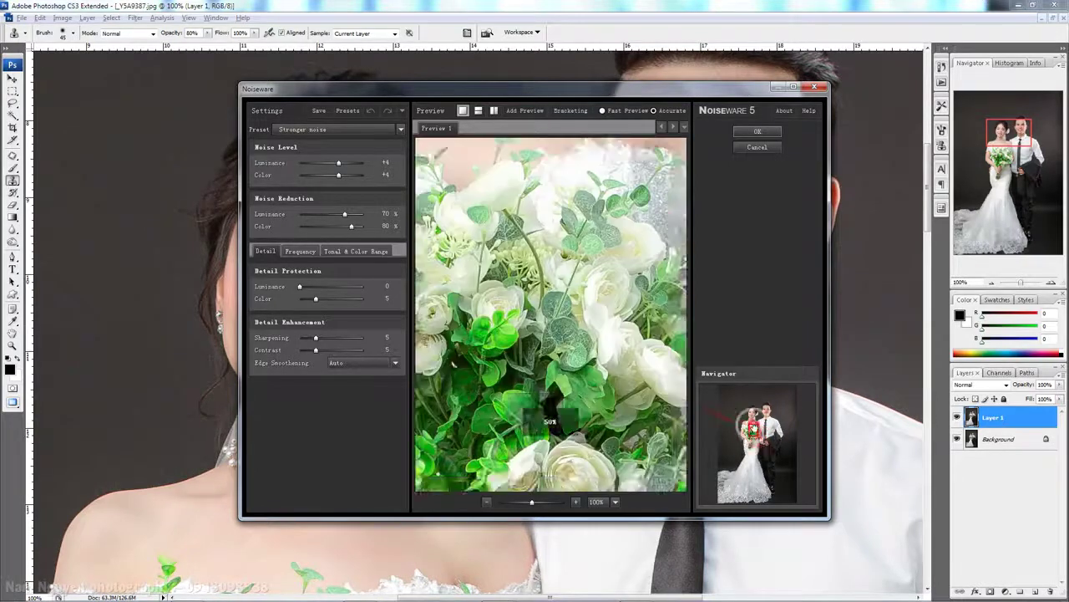
drag(748, 410, 757, 416)
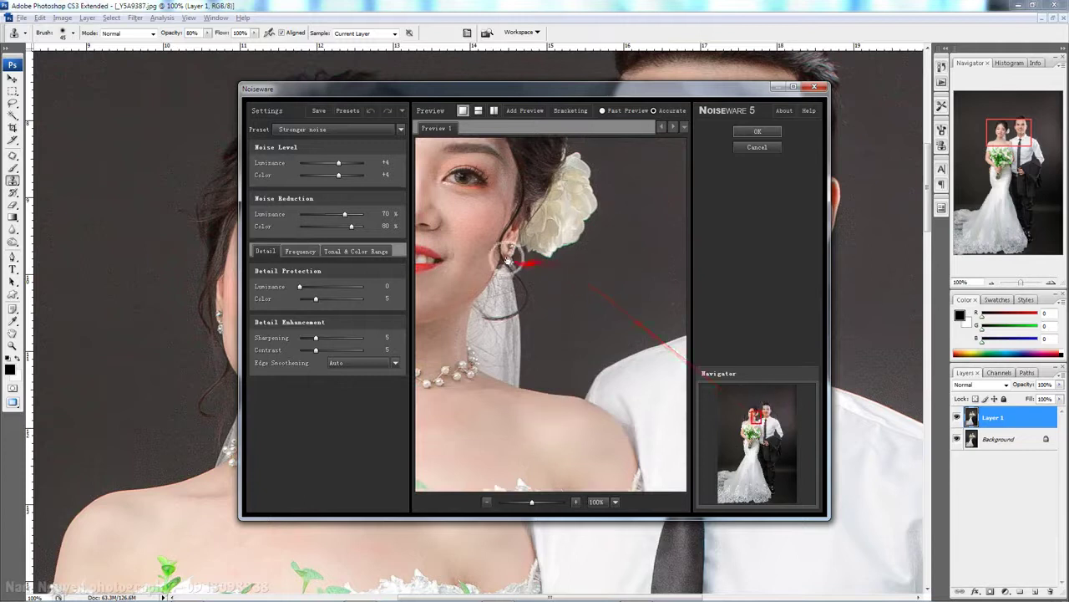
drag(518, 260, 607, 279)
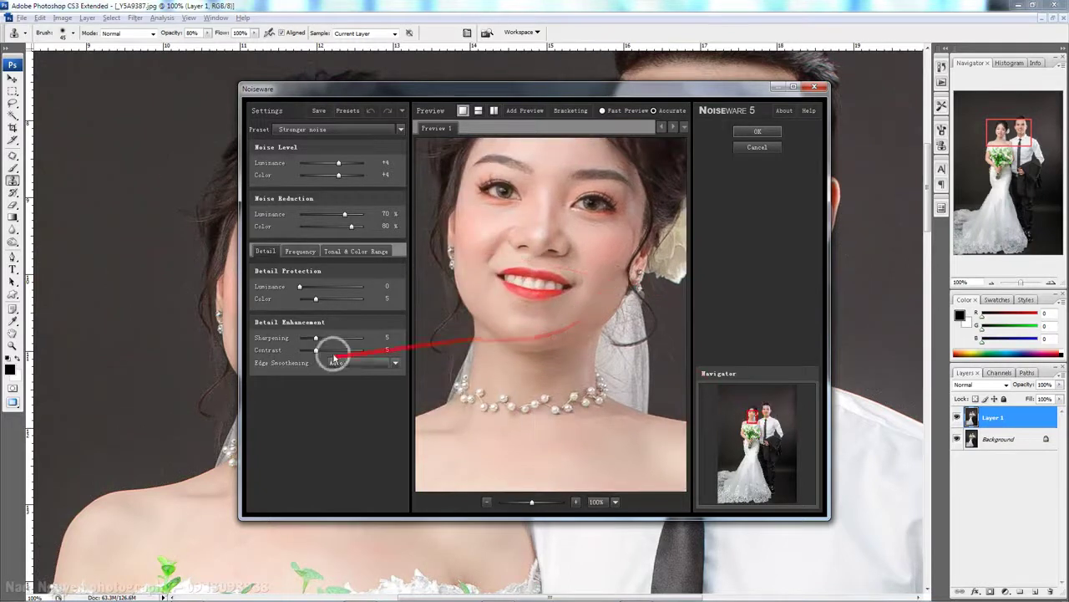
drag(318, 340, 323, 342)
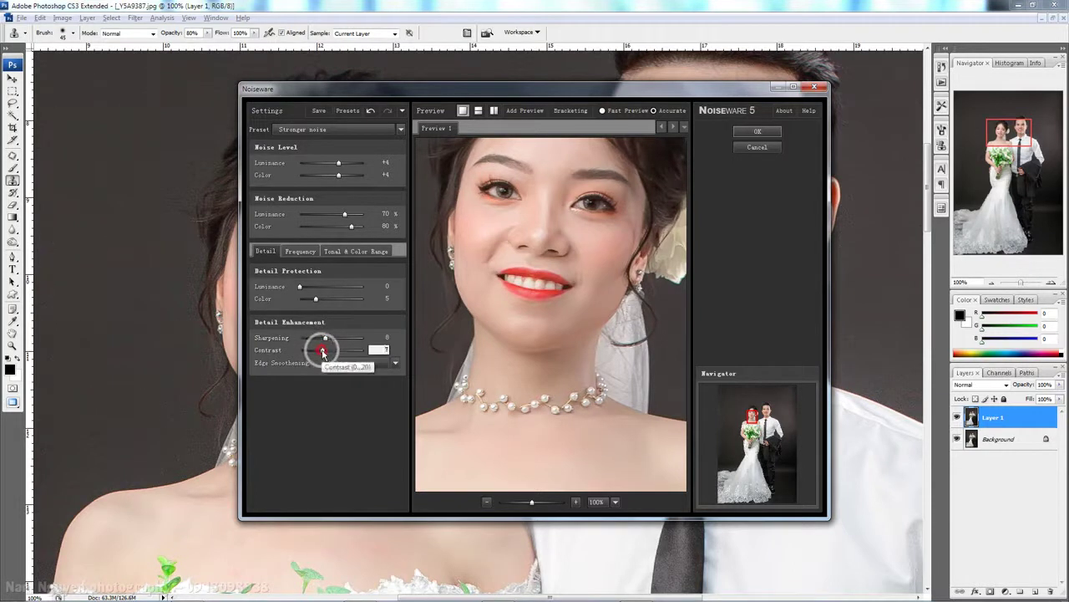
drag(318, 349, 329, 348)
click(327, 339)
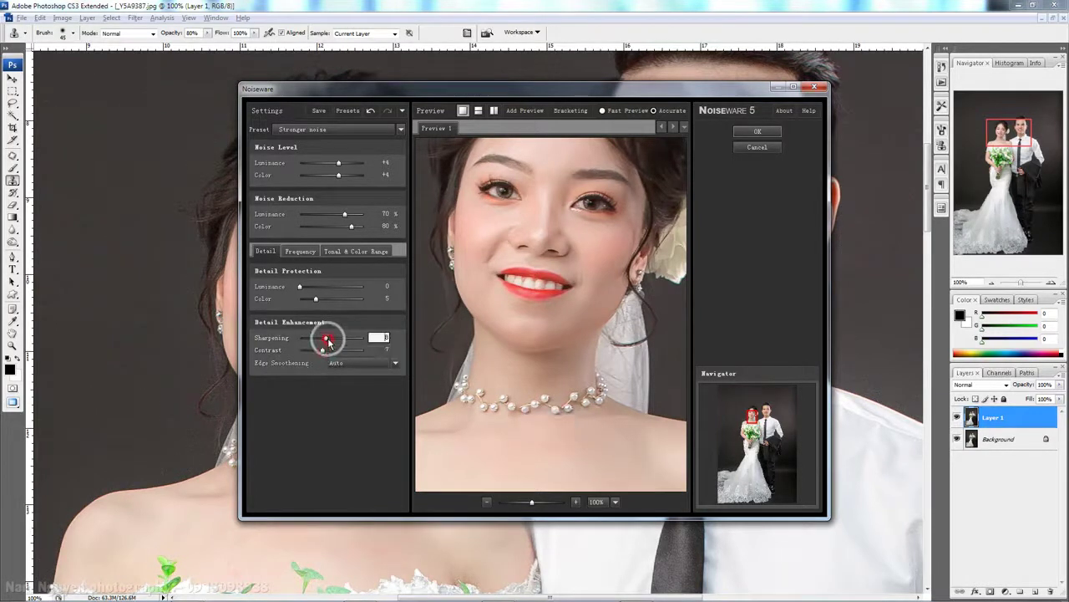
drag(326, 340, 330, 339)
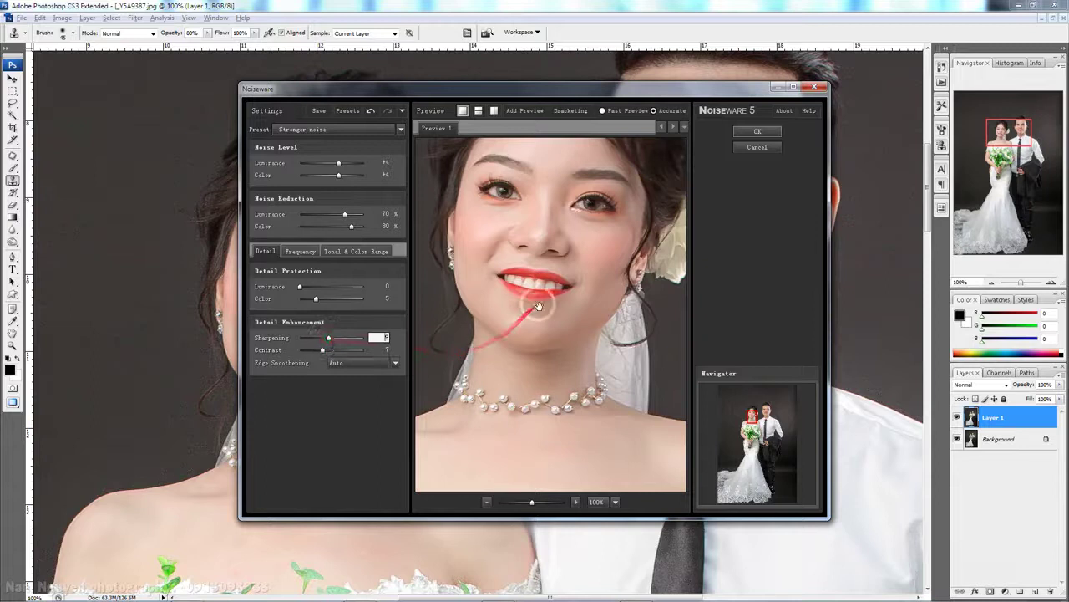
drag(596, 279, 449, 282)
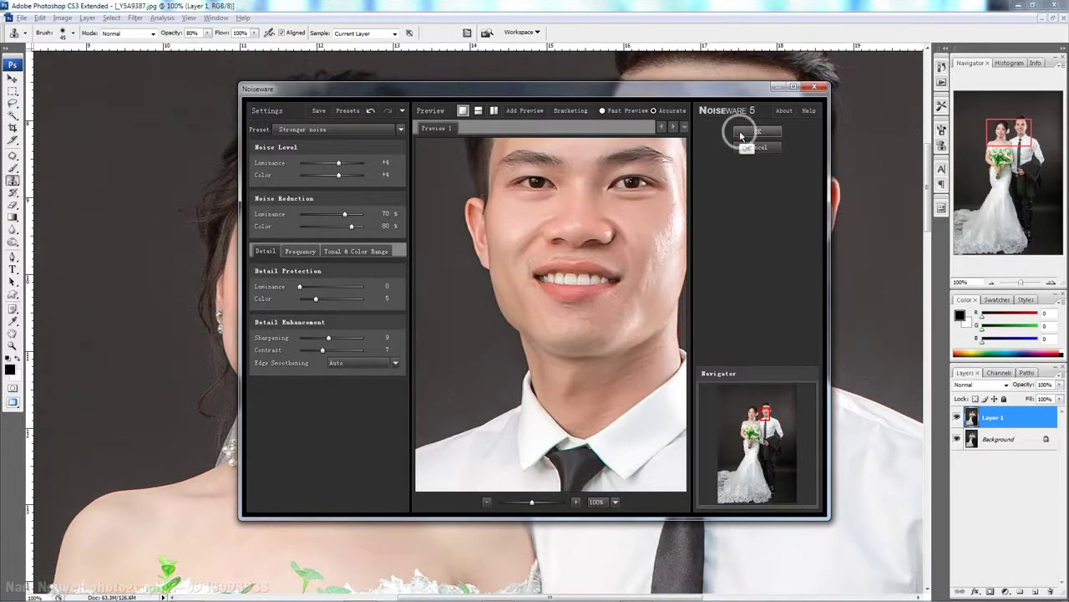
click(739, 130)
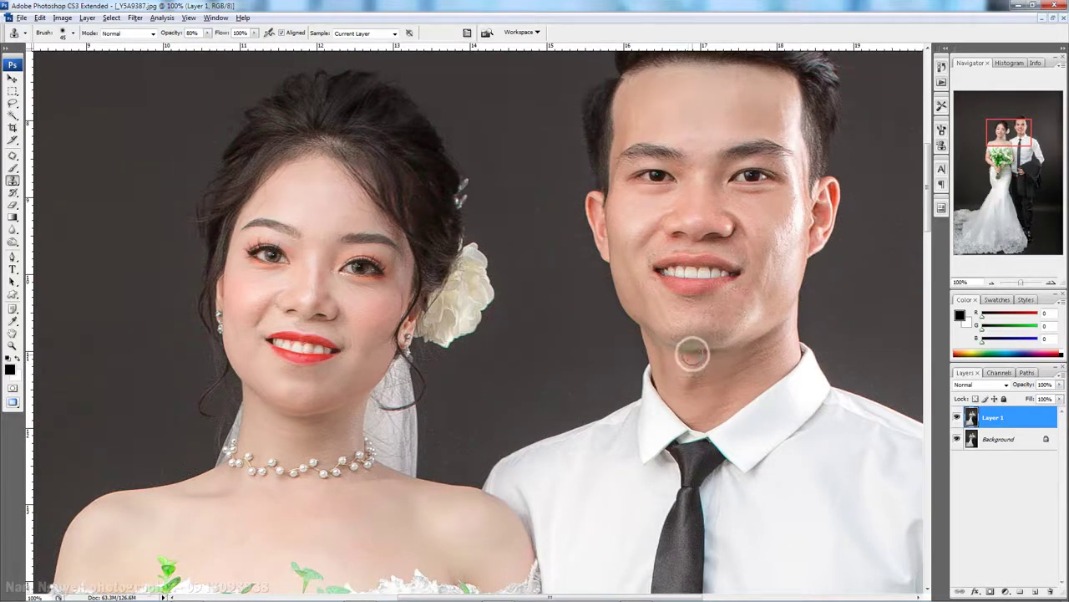
- Duplicate the Background layer into a Background copy
click(998, 439)
key(ctrl+j)
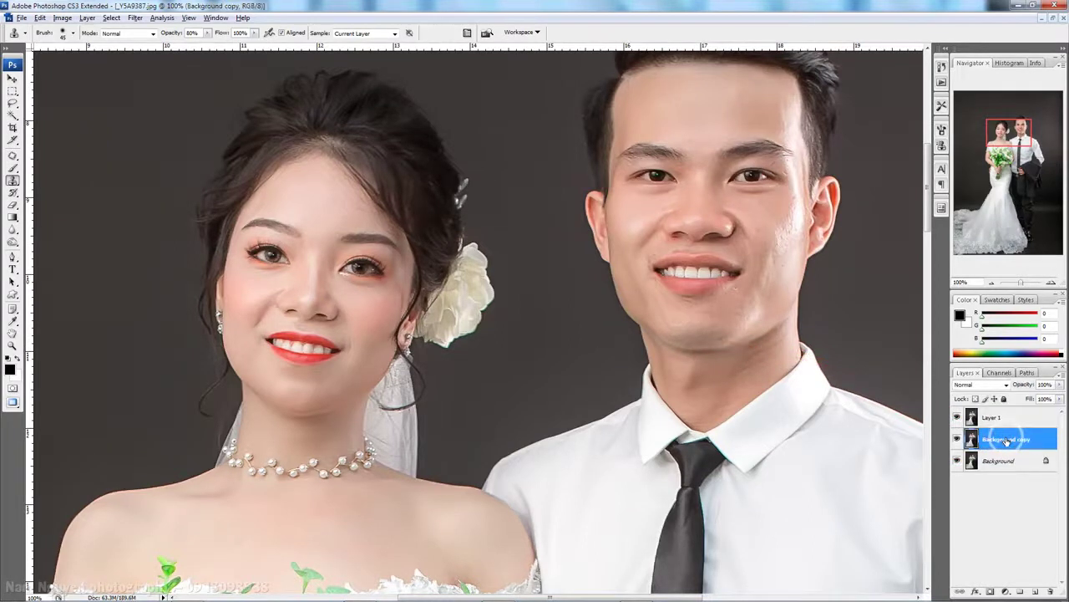
key(ctrl+minus)
- Magic Wand select the groom's face, neck and forehead and the bride's face and shoulders
key(l)
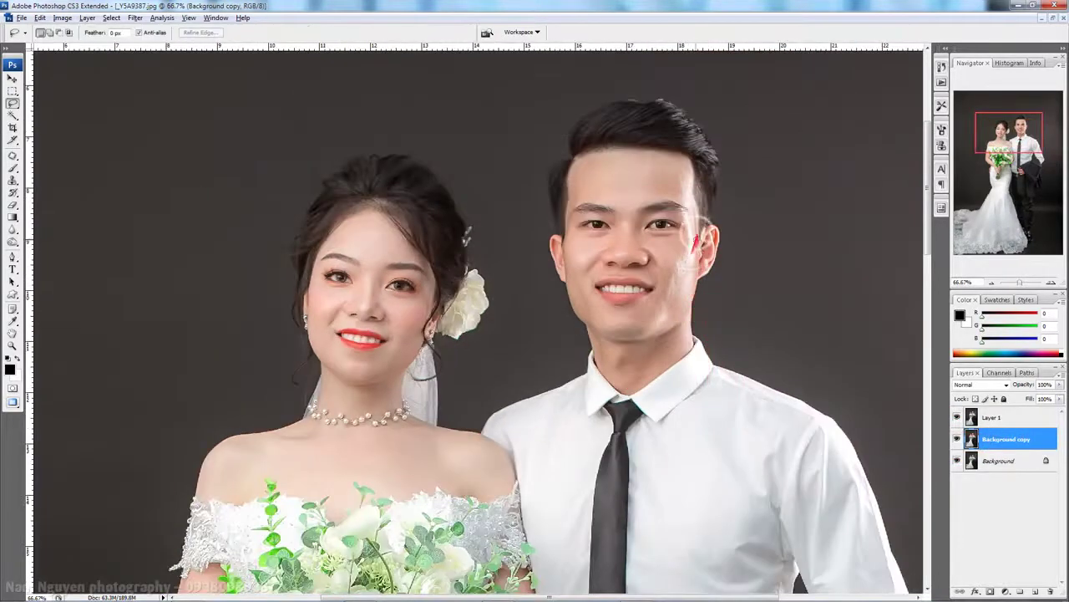
key(w)
click(609, 178)
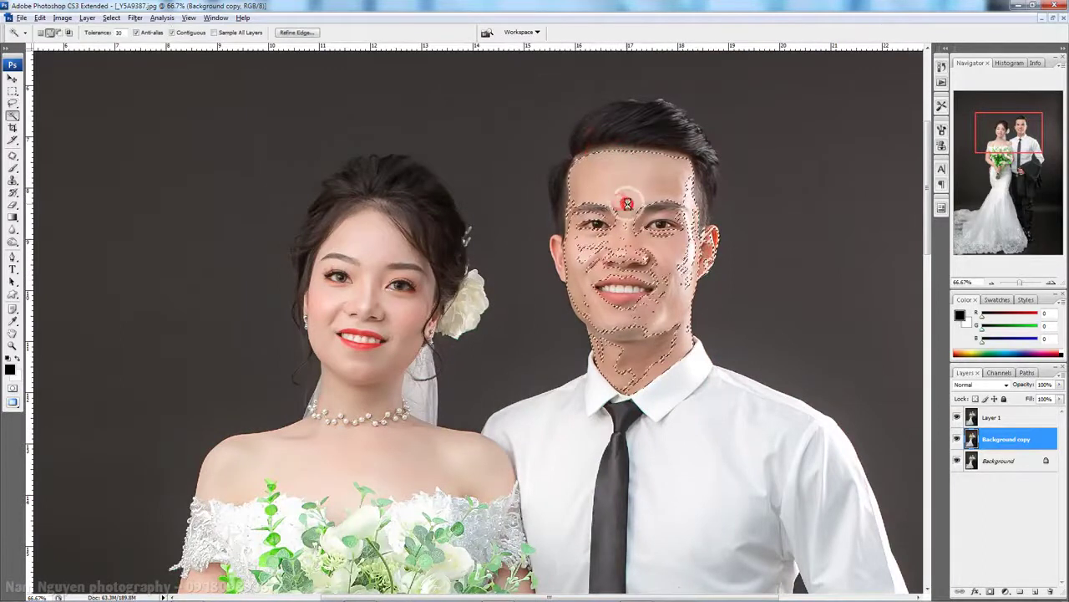
shift+click(610, 360)
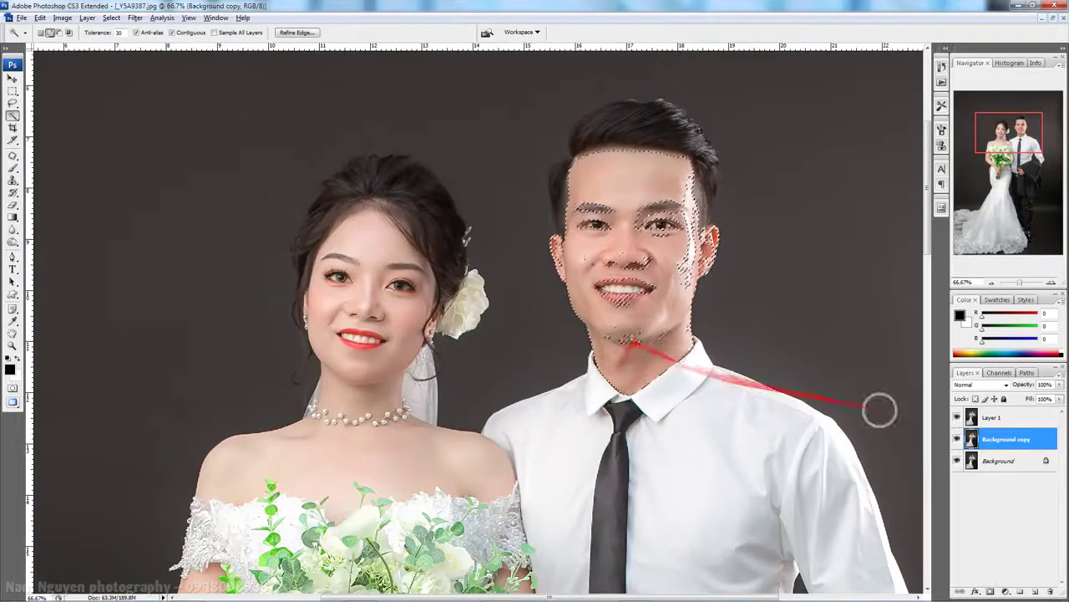
click(1014, 415)
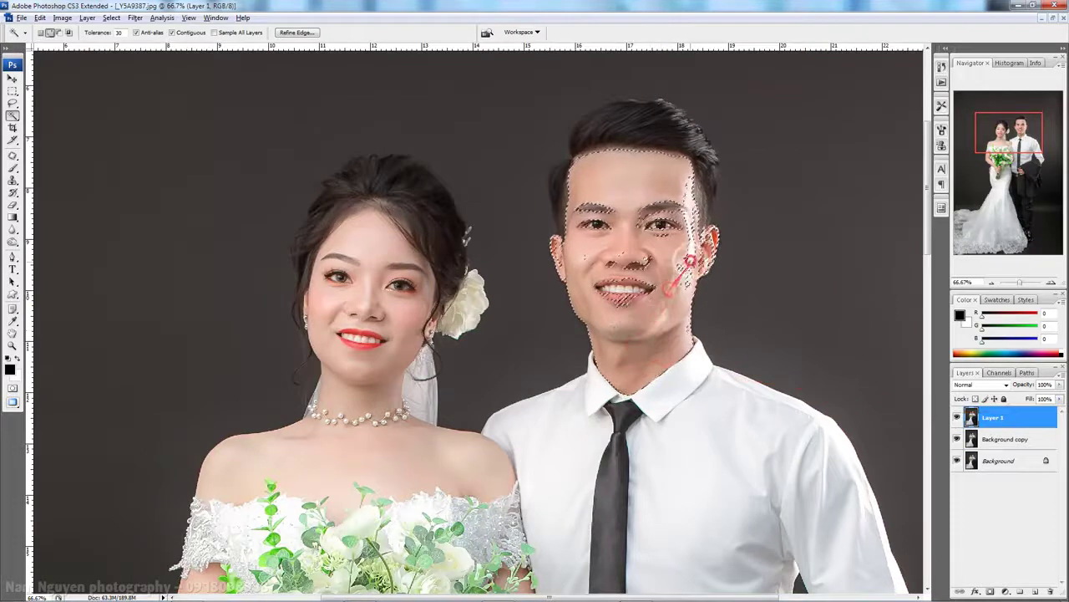
shift+click(358, 376)
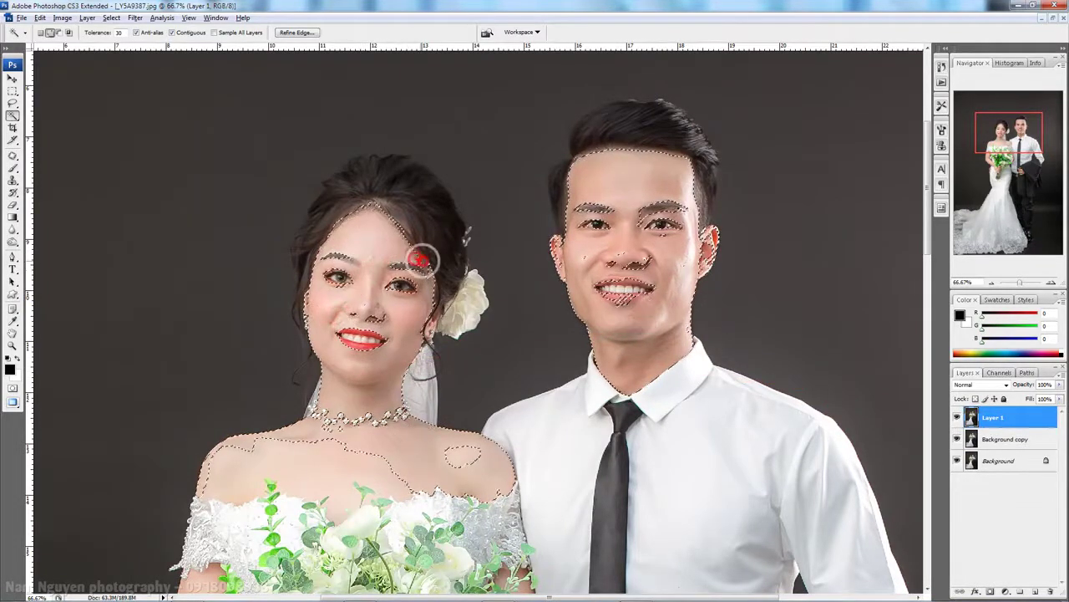
shift+click(611, 314)
shift+click(624, 200)
- Feather the skin selection by 10 pixels and copy it from Background copy to Layer 2
right_click(654, 264)
click(680, 370)
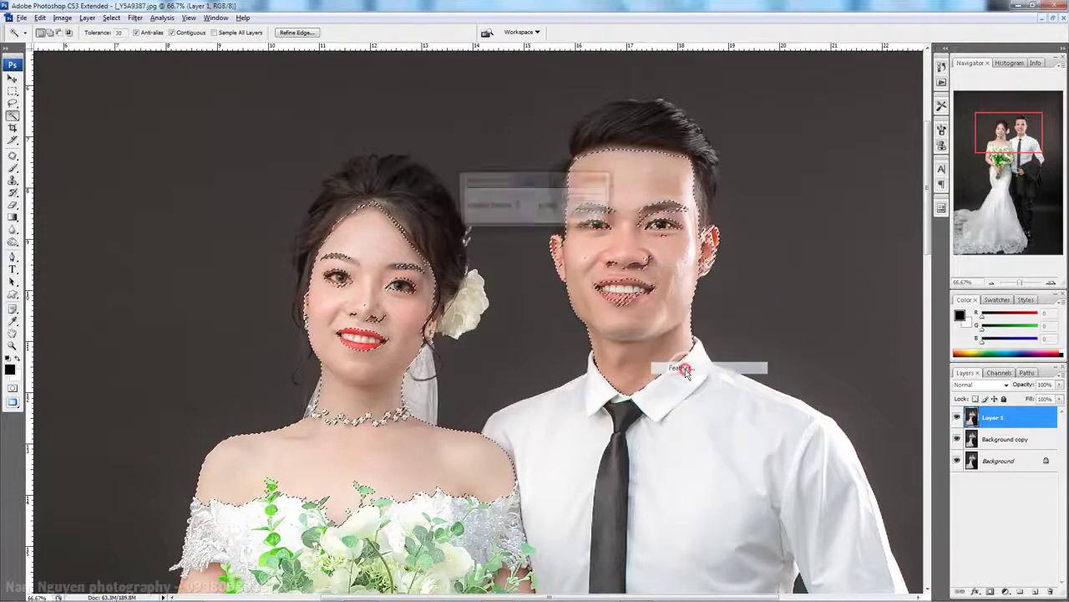
text(10)
key(Return)
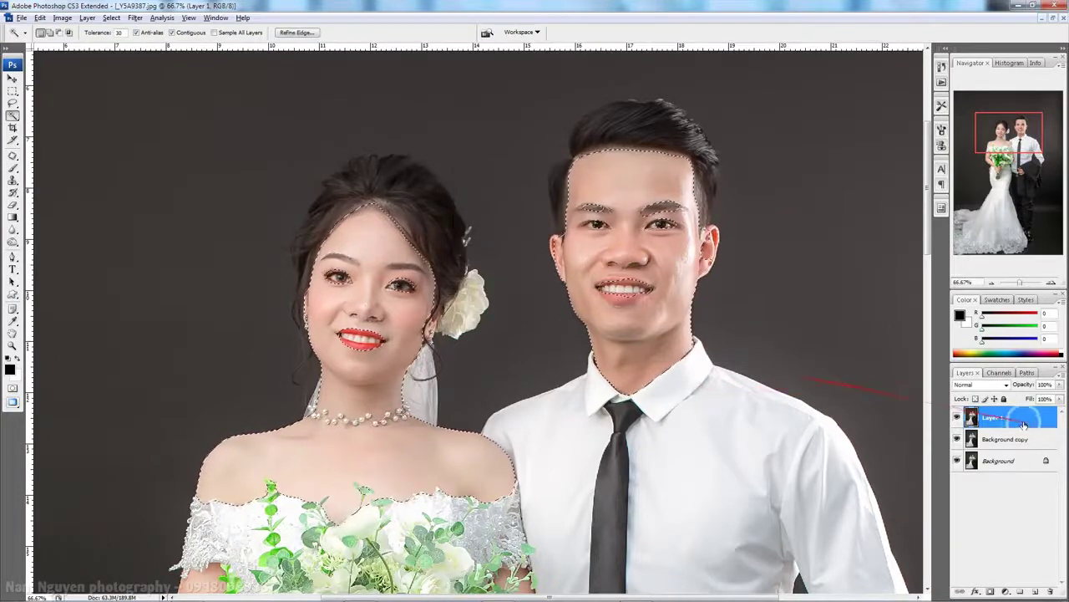
click(997, 445)
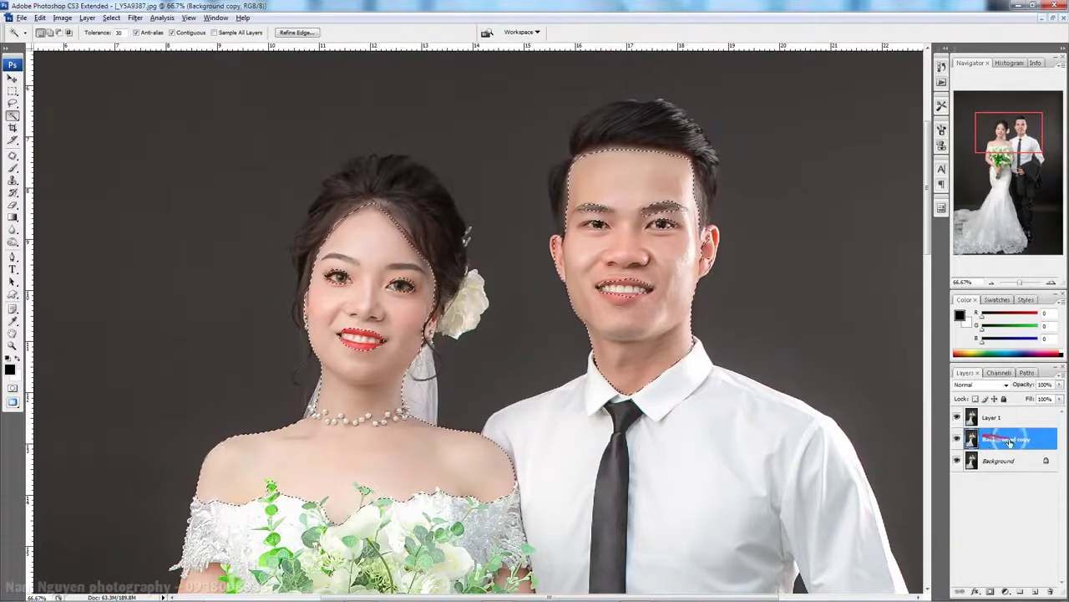
key(ctrl+j)
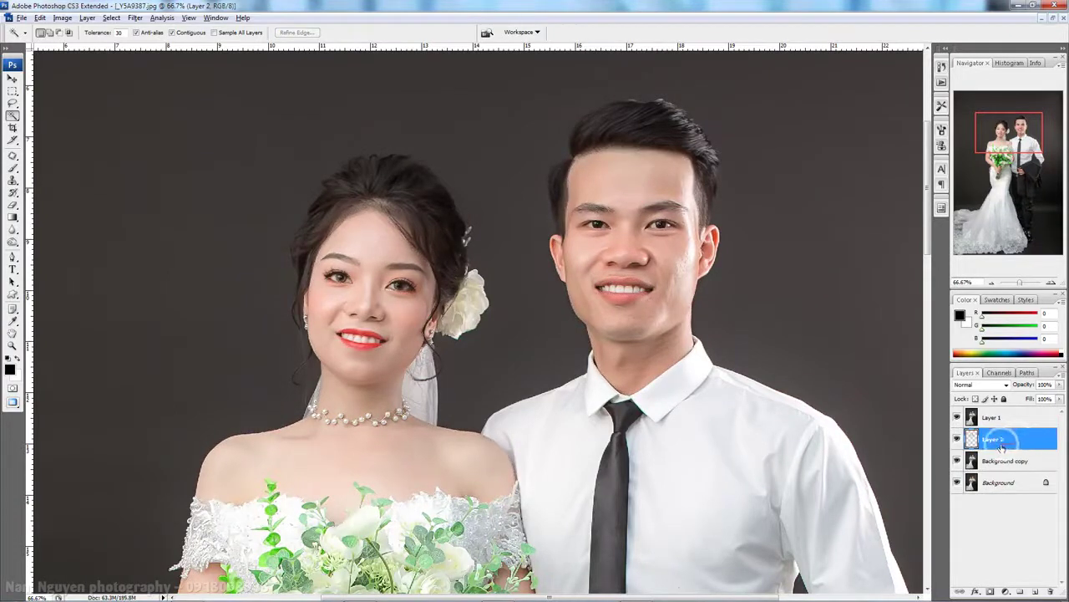
- Move Layer 1 below Layer 2, make Layer 2 active, and zoom to 100%
click(992, 419)
drag(994, 425, 994, 443)
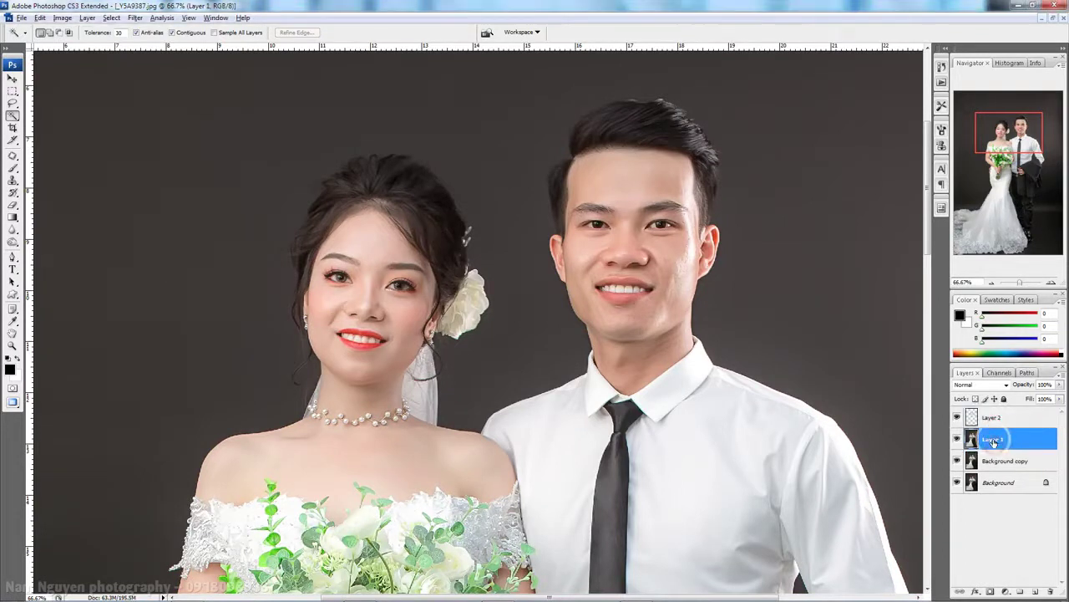
click(993, 419)
key(ctrl+plus)
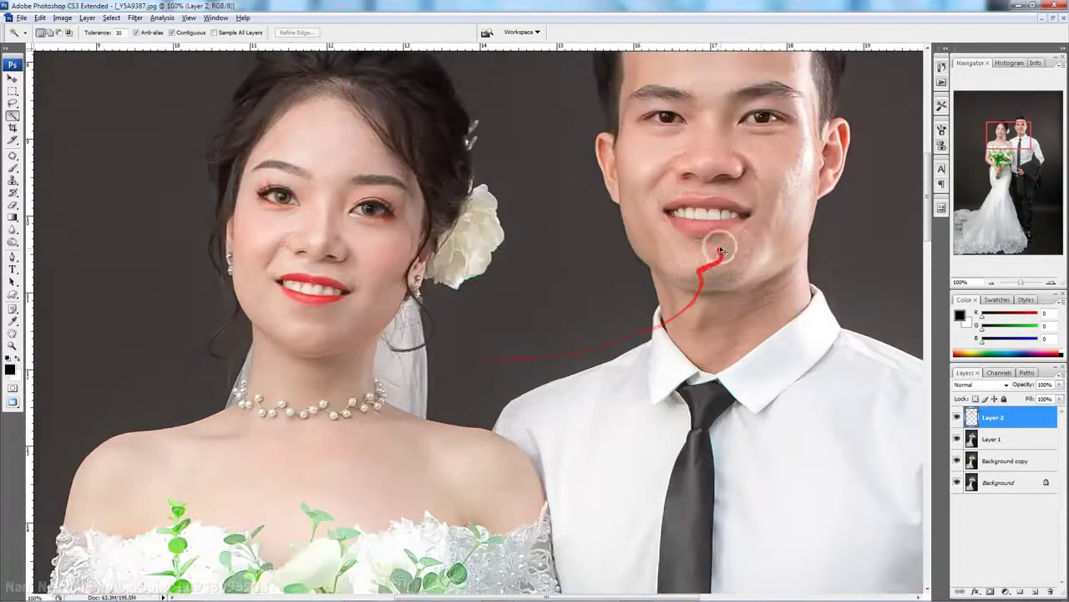
right_click(762, 201)
click(777, 209)
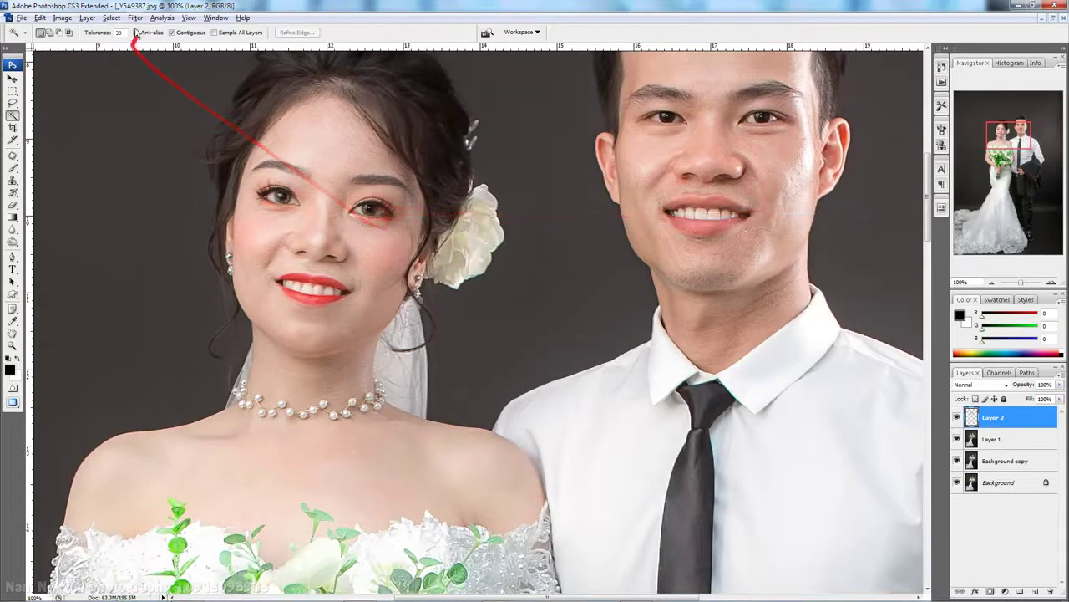
click(135, 18)
- Start Neat Image Reduce Noise, view its filter settings, then cancel it
mouse_move(152, 368)
click(279, 370)
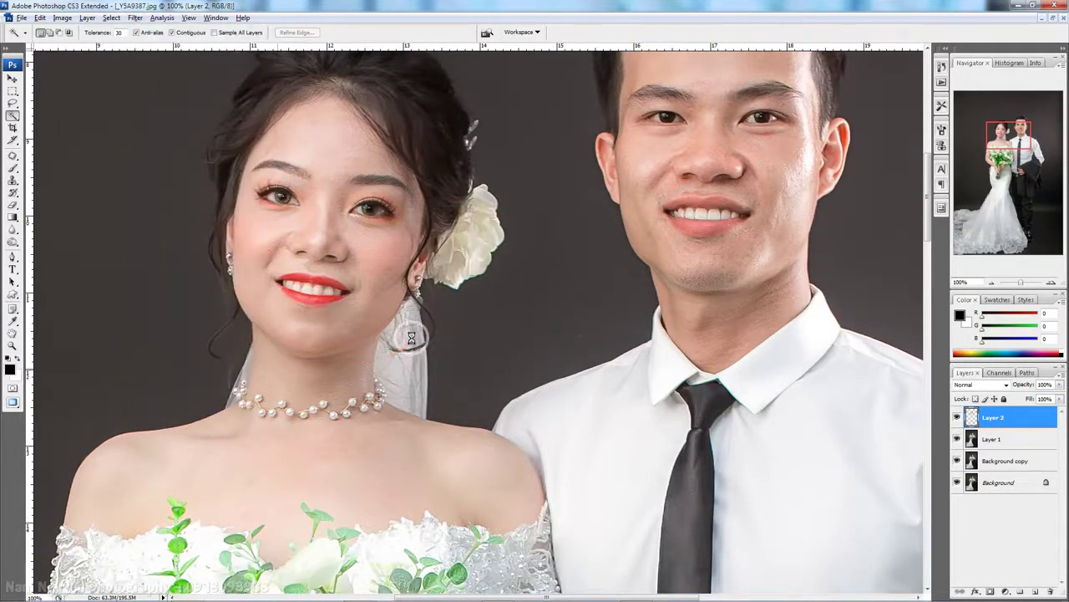
scroll(469, 279, up, 2)
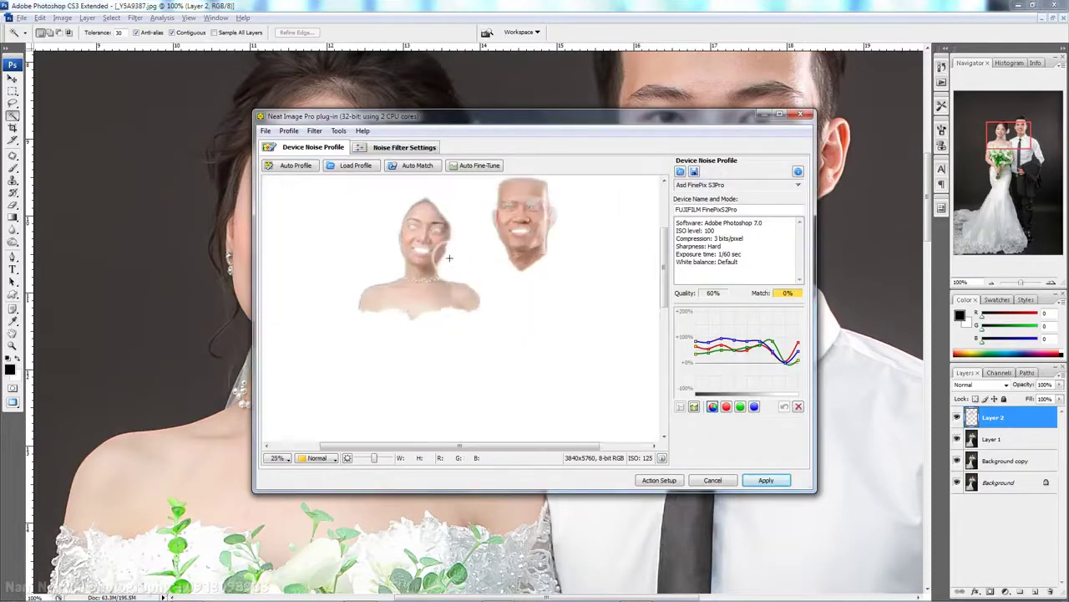
scroll(469, 278, up, 1)
scroll(470, 279, up, 1)
click(422, 149)
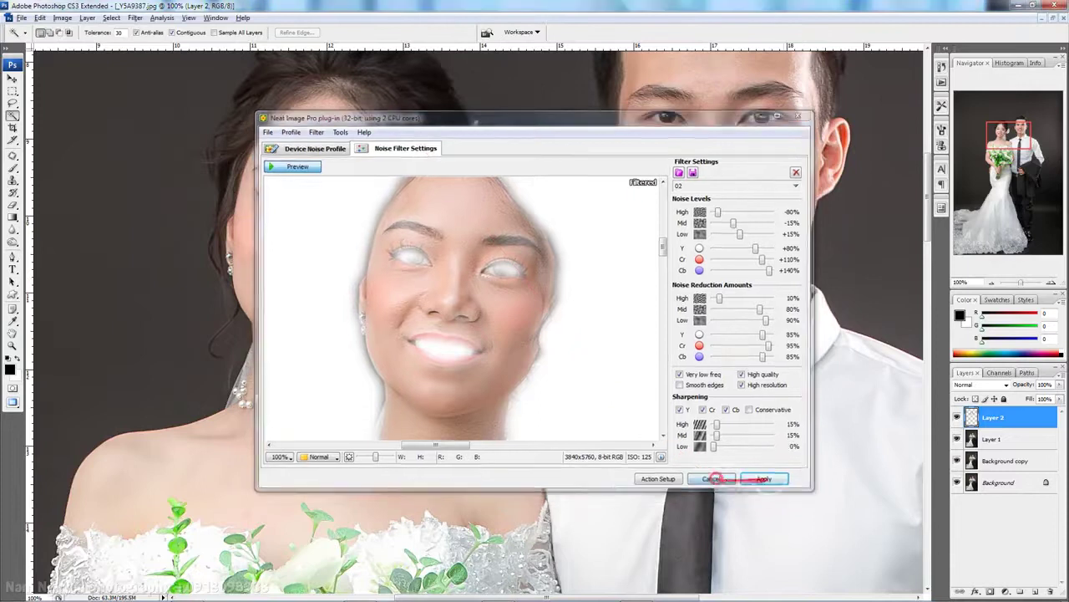
click(713, 479)
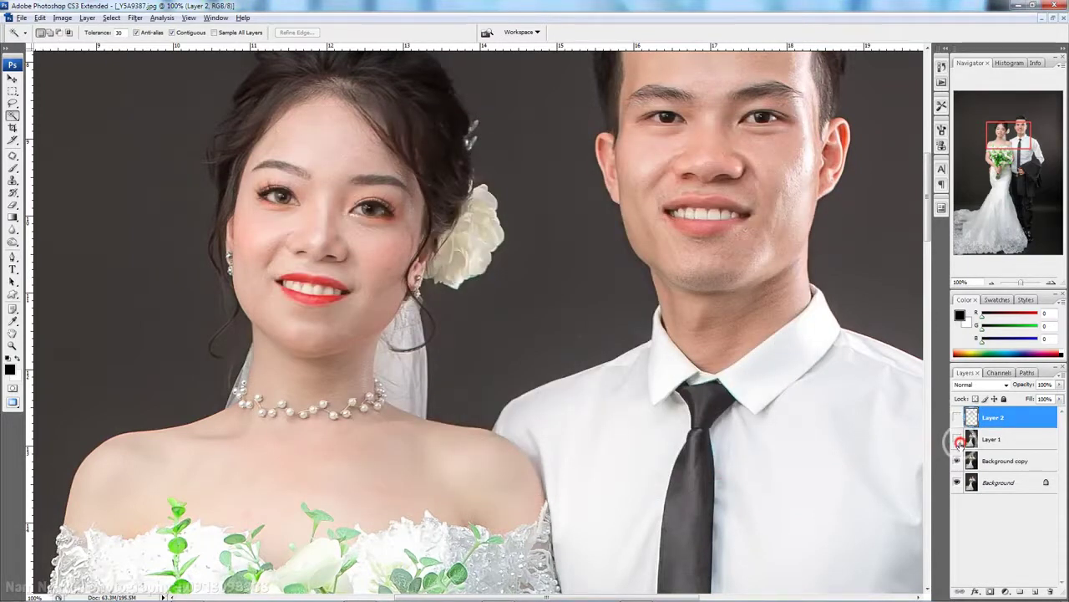
- Rerun Neat Image on Background copy and preview filter presets 03, 04 and 05
click(996, 461)
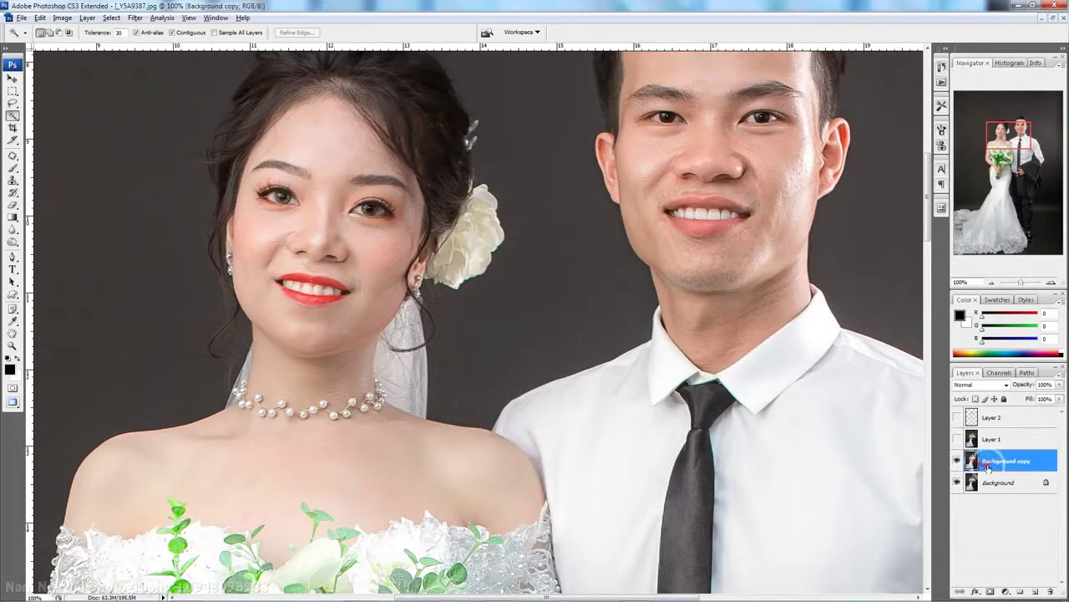
click(135, 18)
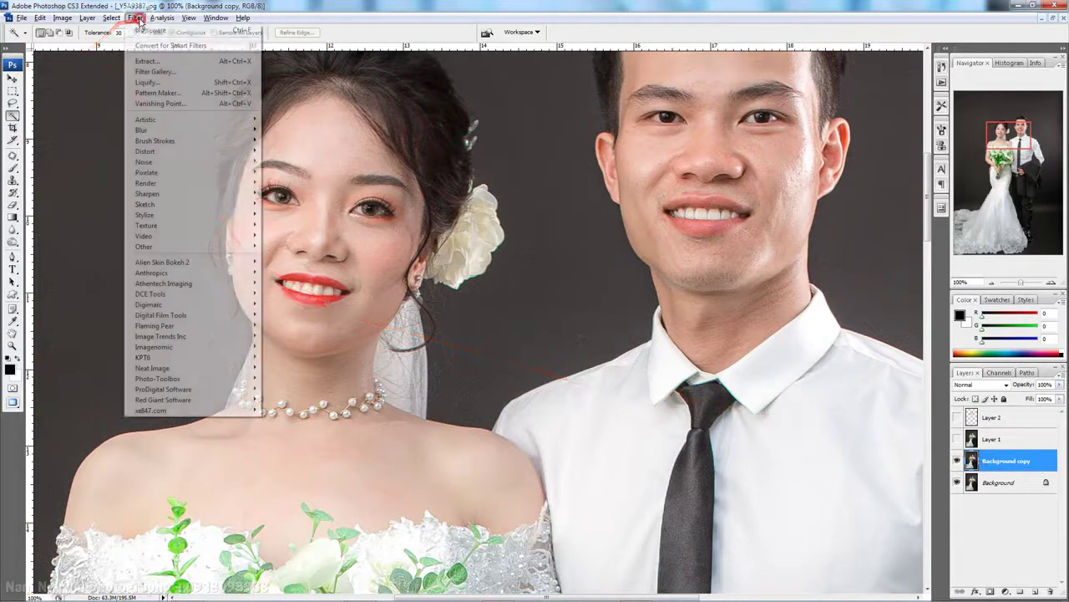
mouse_move(152, 368)
click(288, 364)
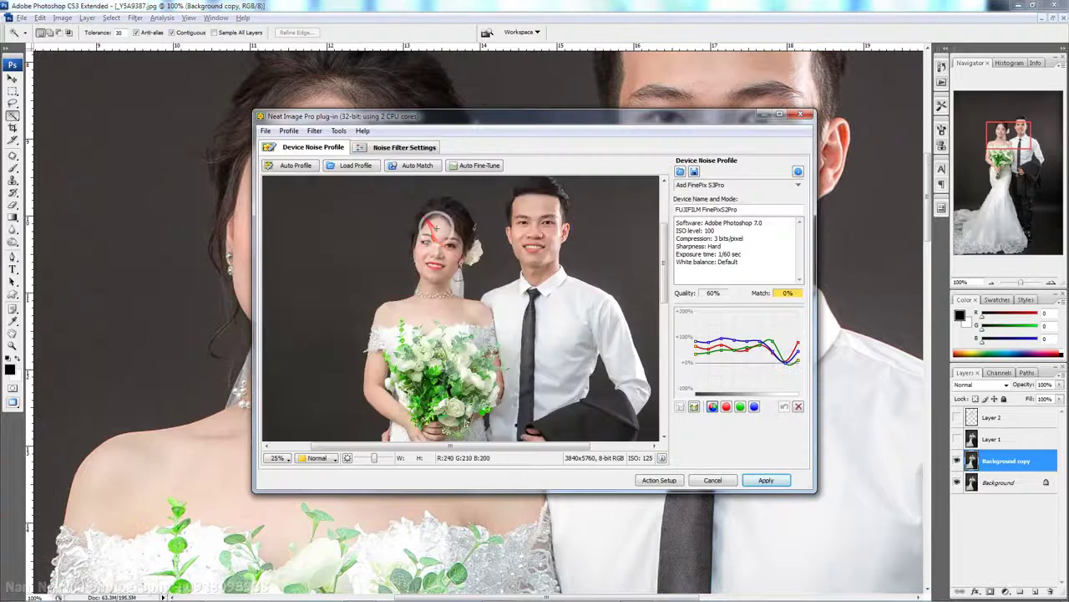
click(434, 227)
click(405, 147)
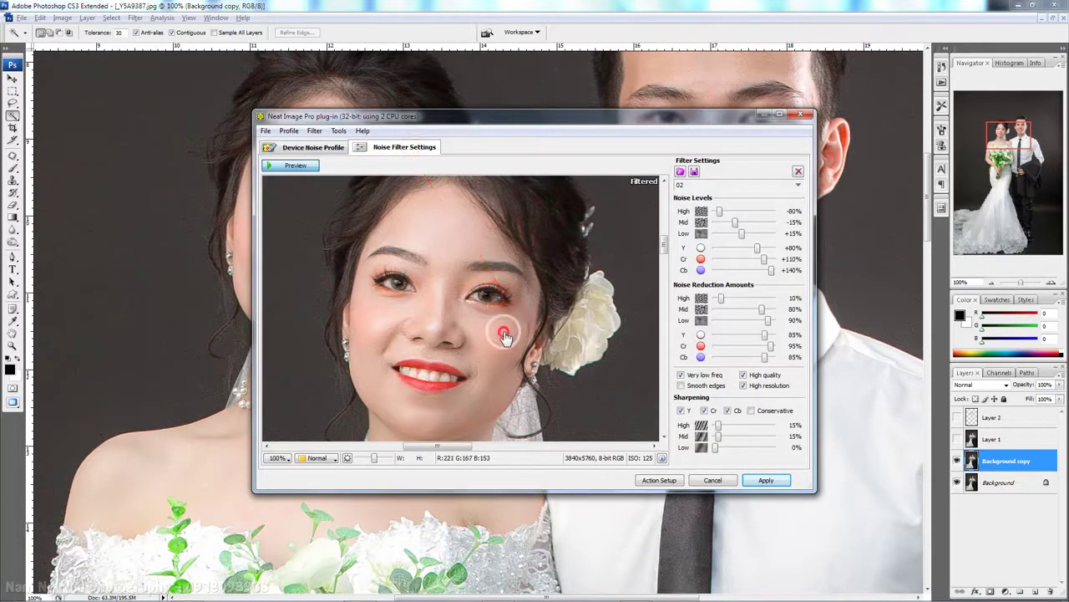
click(798, 185)
click(828, 266)
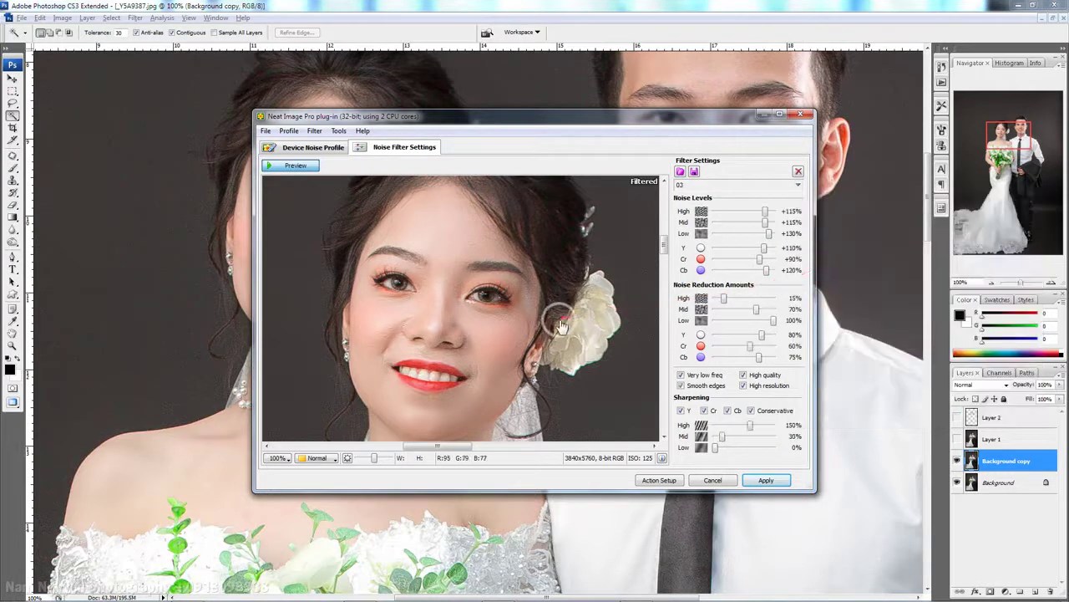
mouse_move(560, 378)
mouse_down()
mouse_move(405, 294)
mouse_move(484, 357)
mouse_move(432, 337)
mouse_move(446, 341)
mouse_up()
click(798, 186)
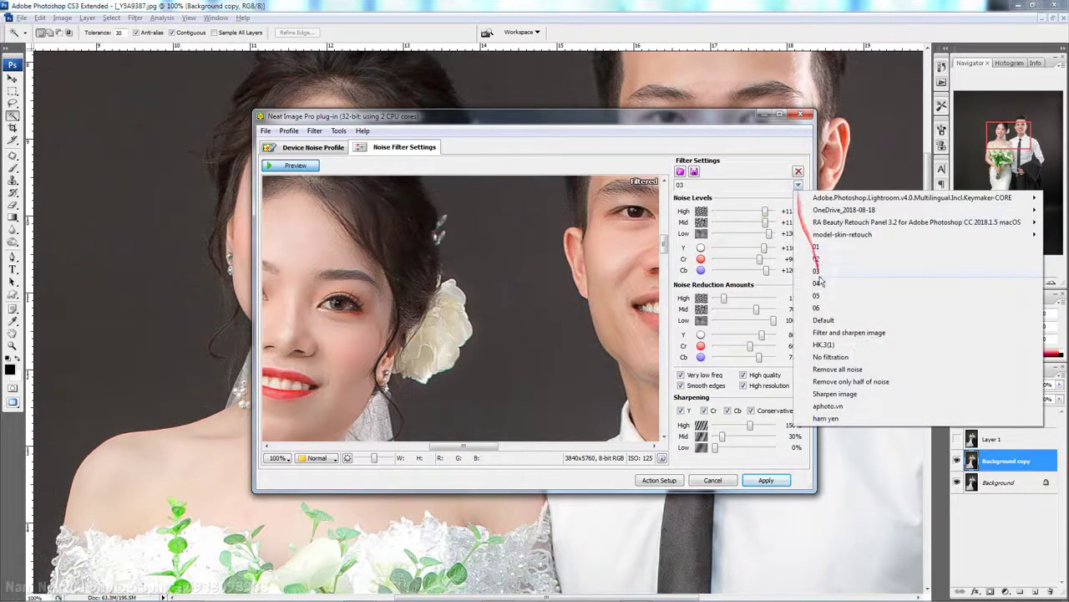
click(818, 283)
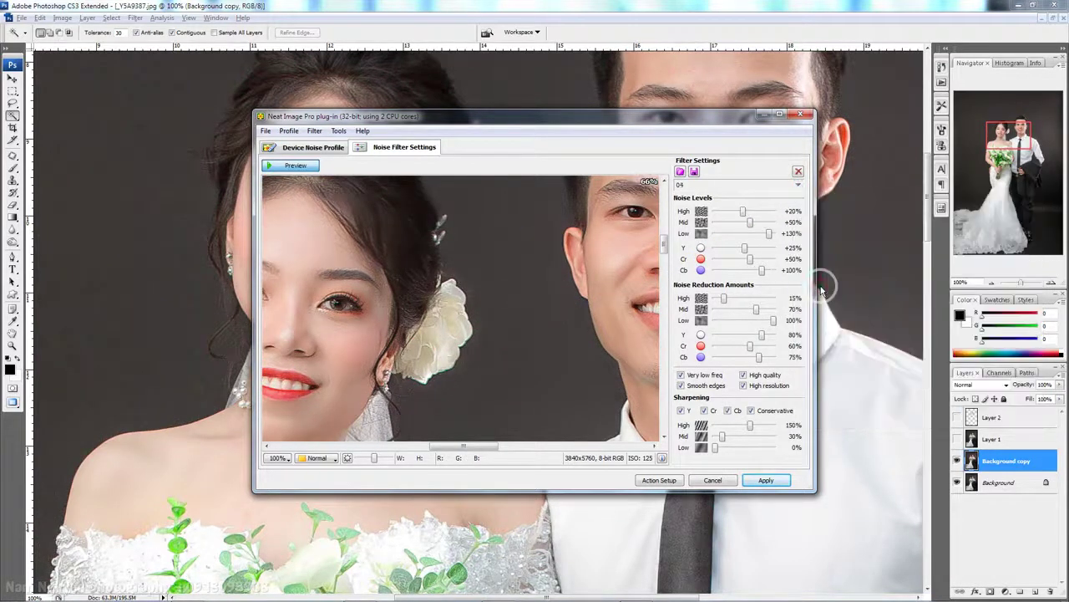
click(799, 185)
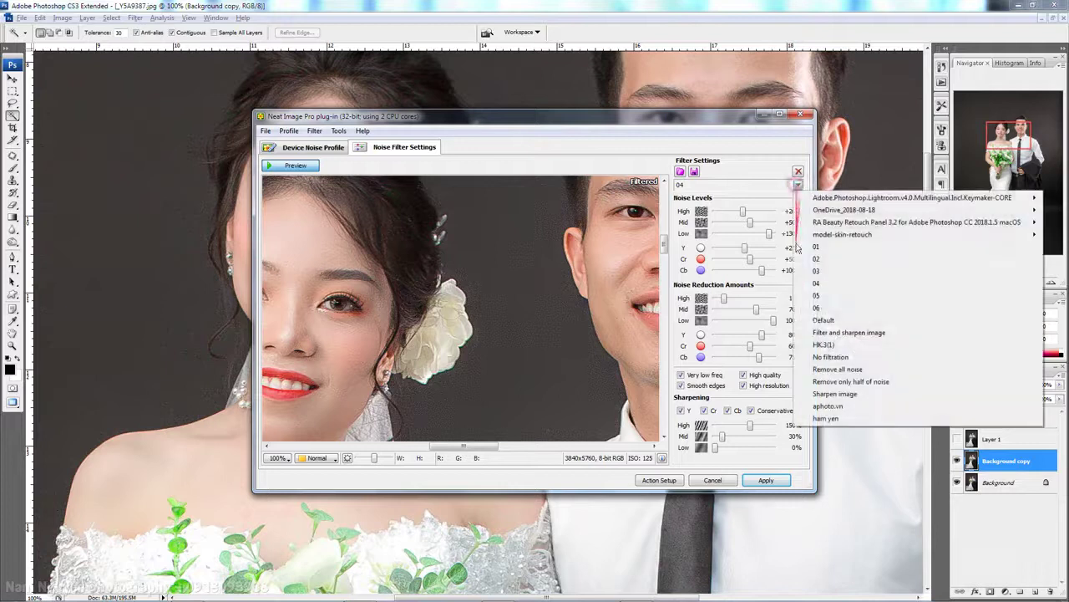
click(816, 297)
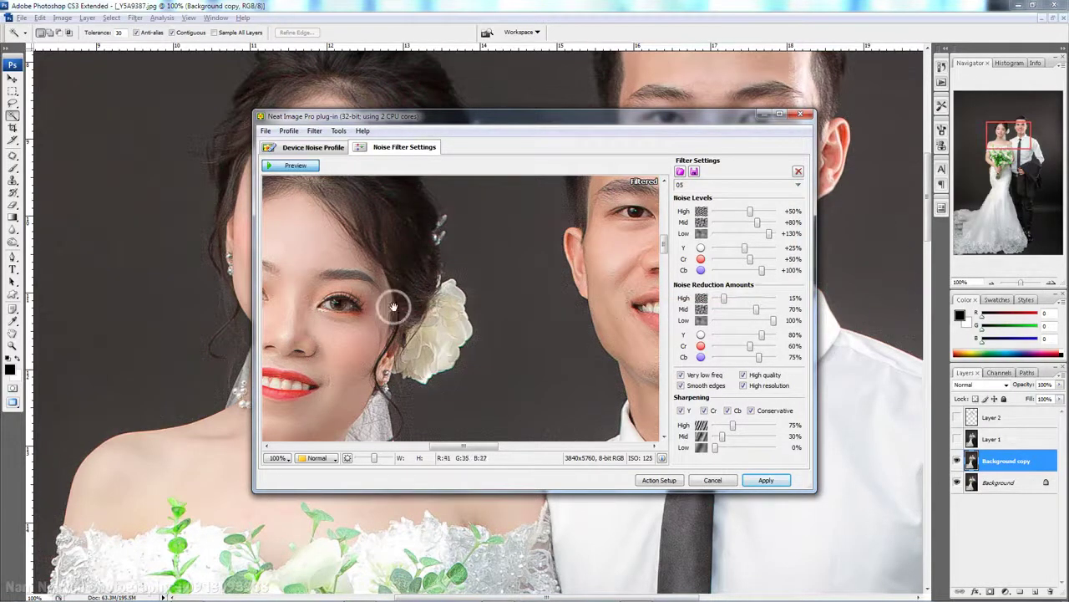
- Compare preset 01 on both faces, then apply Neat Image with preset 02
drag(391, 306, 526, 250)
scroll(558, 280, down, 1)
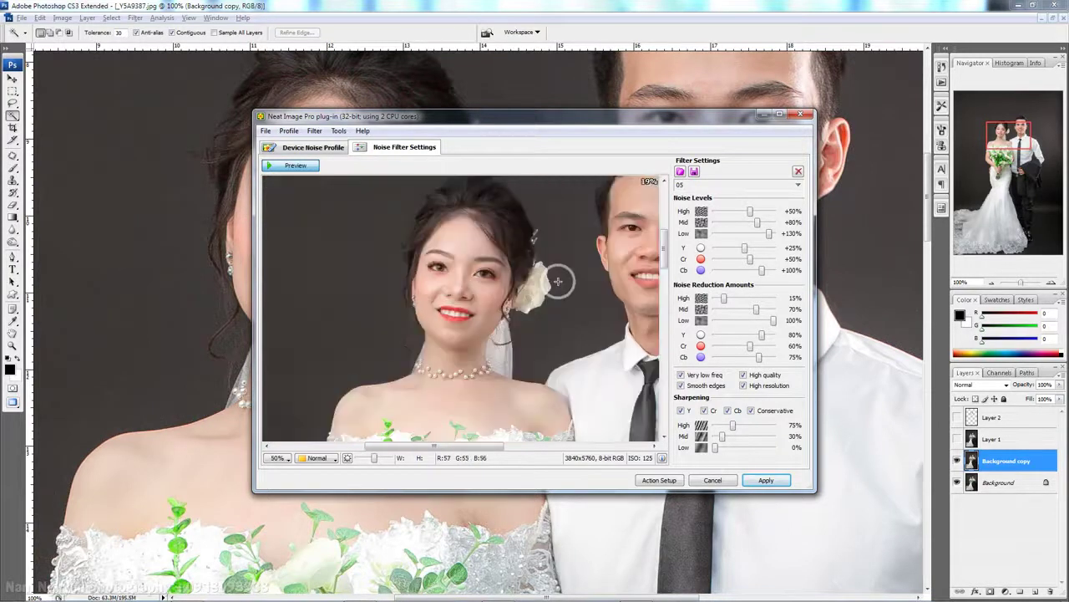
drag(560, 288, 418, 292)
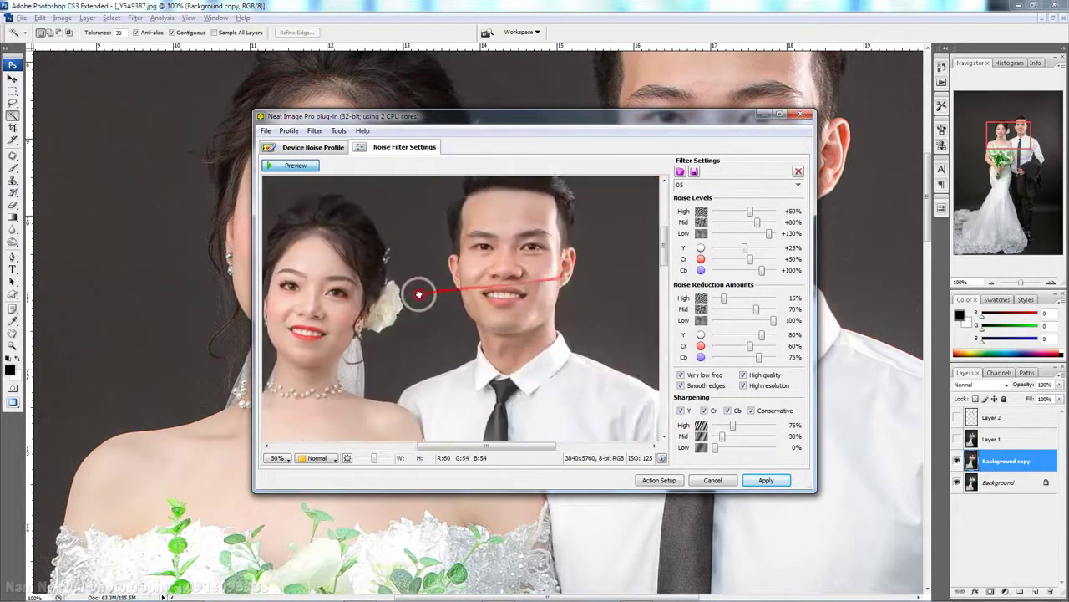
scroll(422, 294, up, 1)
click(798, 186)
click(815, 239)
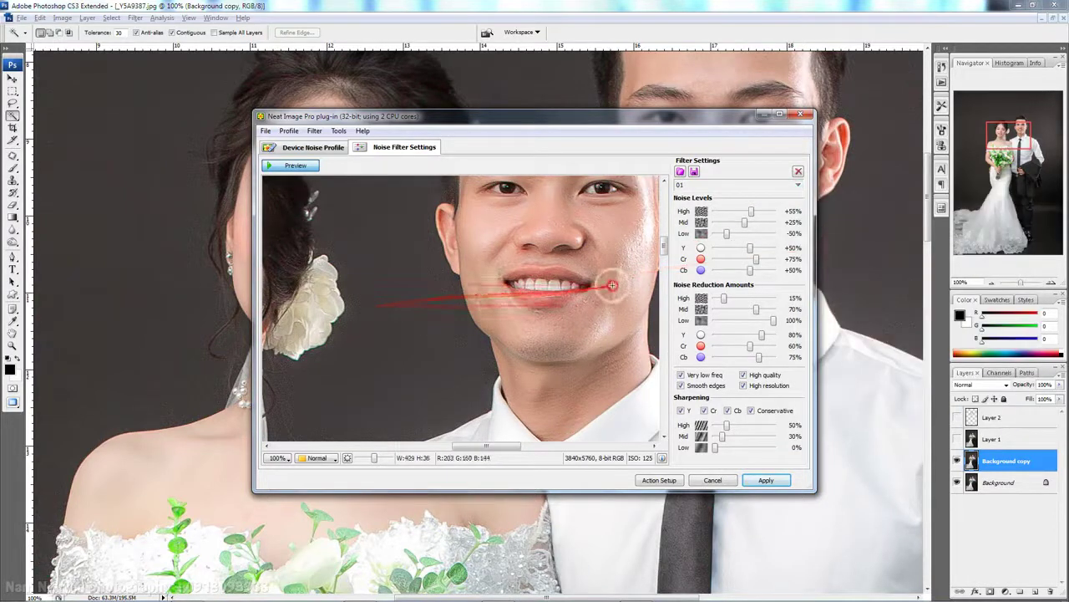
mouse_move(360, 293)
mouse_down()
mouse_move(625, 291)
mouse_move(612, 305)
mouse_up()
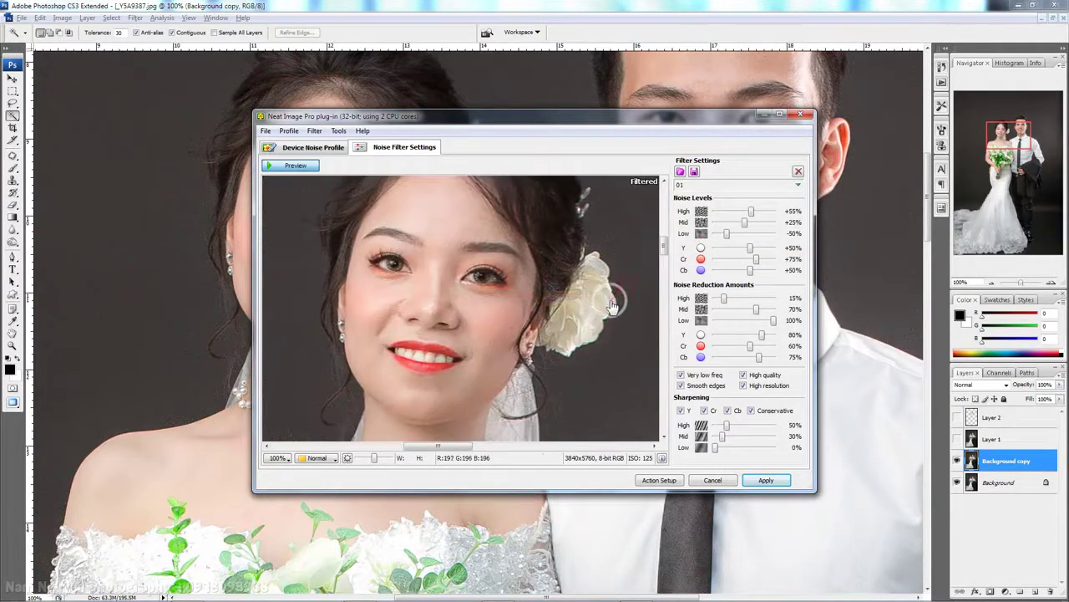
click(797, 184)
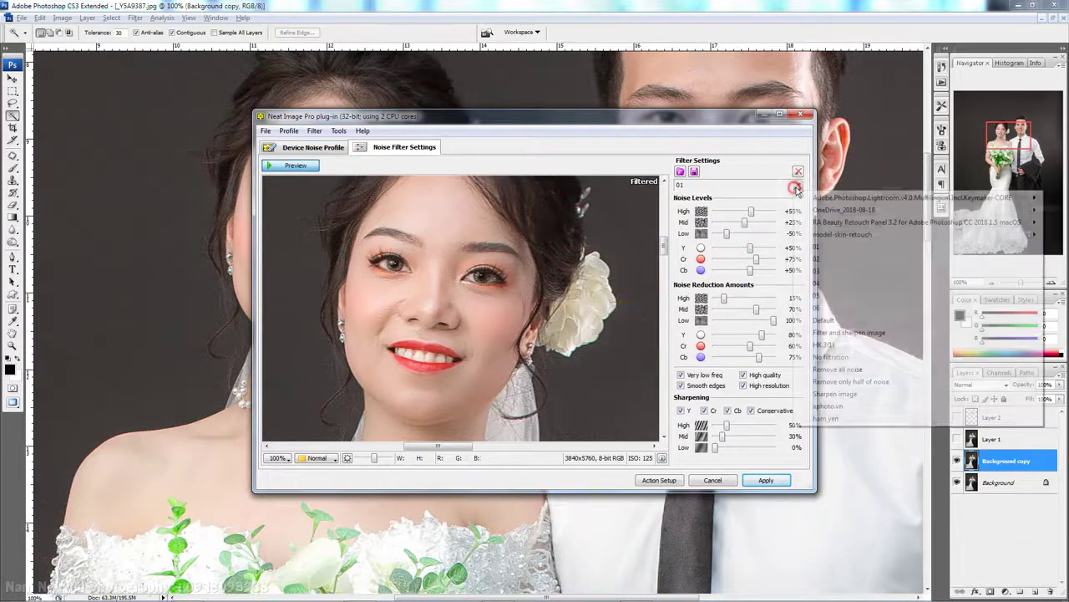
click(817, 258)
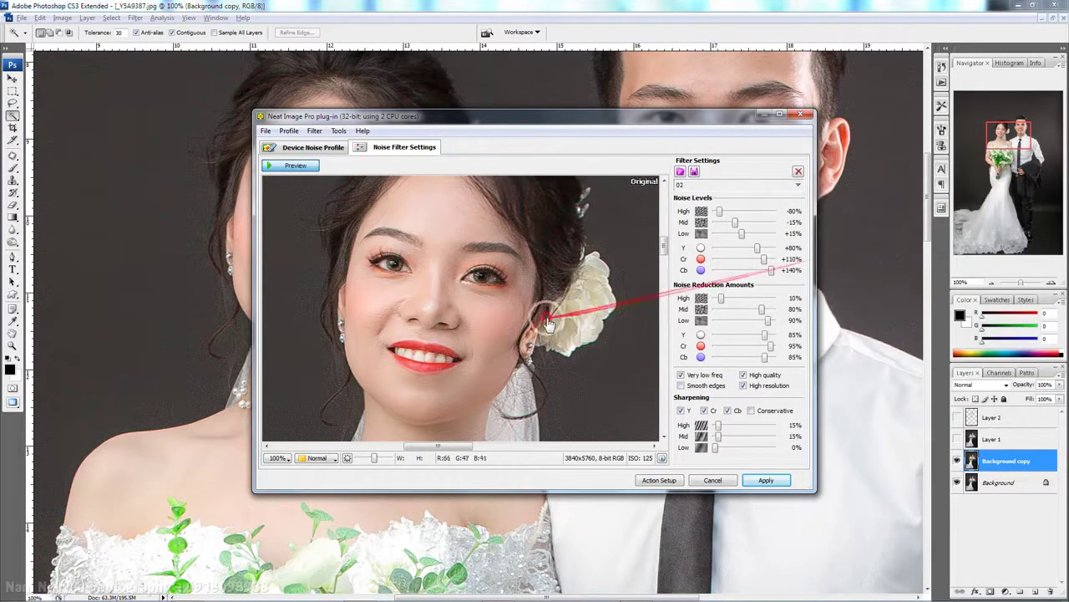
drag(604, 312, 455, 290)
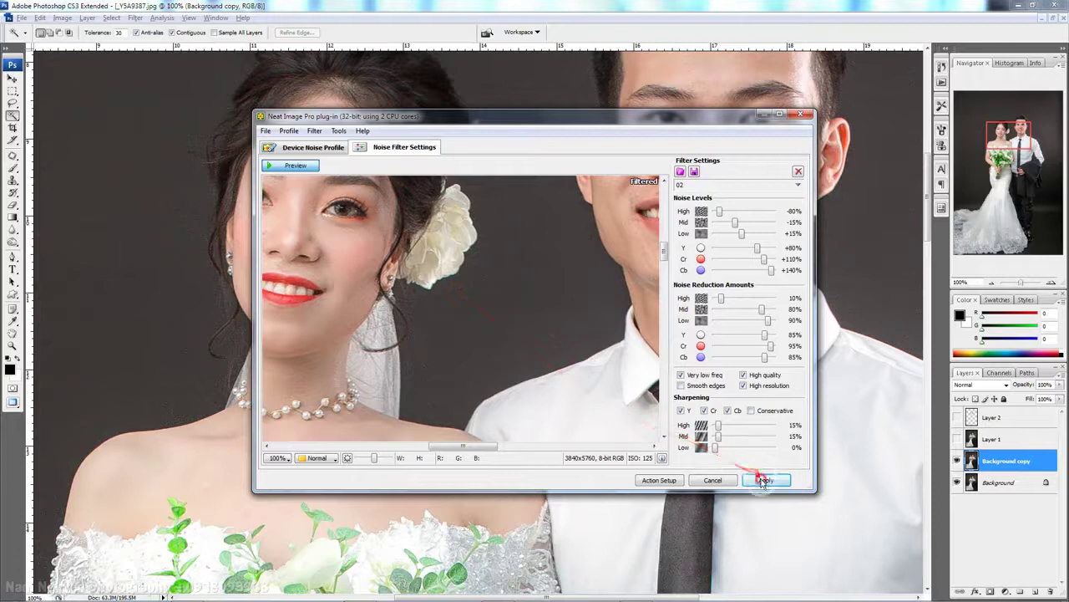
click(760, 480)
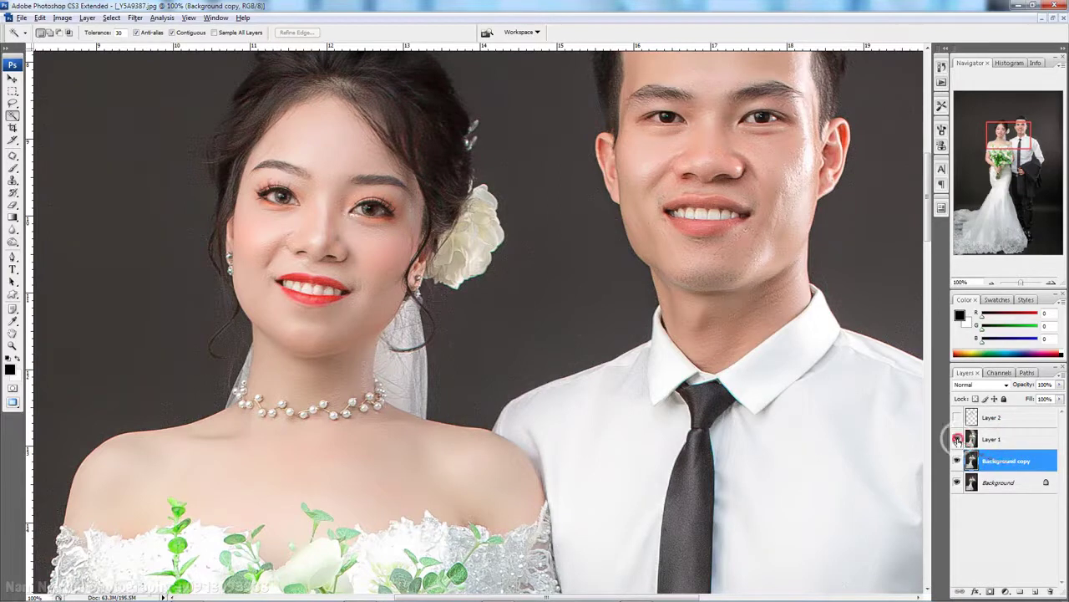
- Load Layer 2's skin selection, hide Layer 2, and copy that area of Background copy to Layer 3
click(1000, 438)
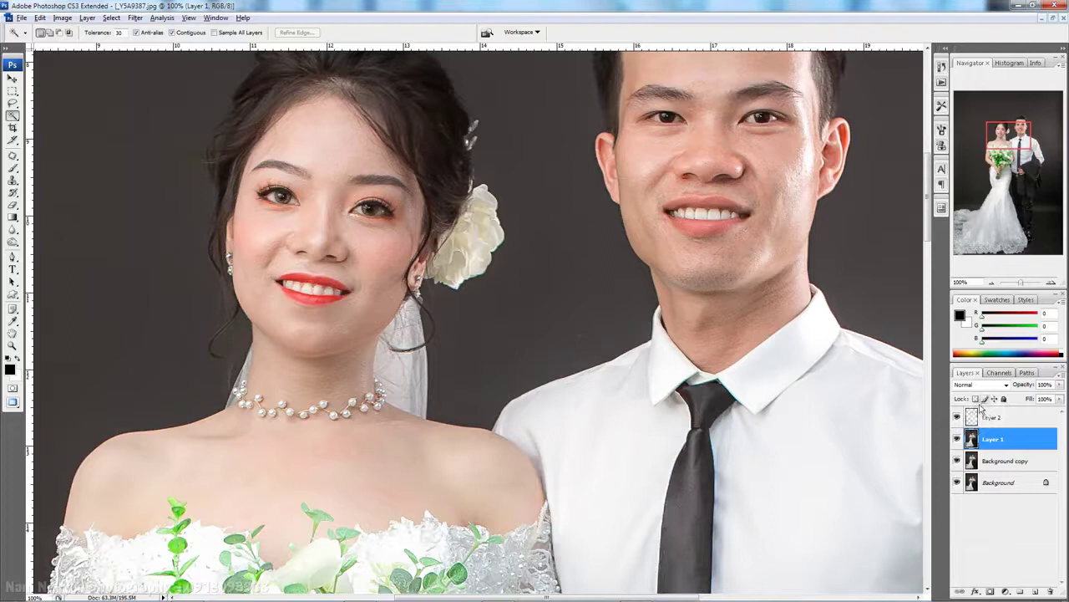
ctrl+click(971, 417)
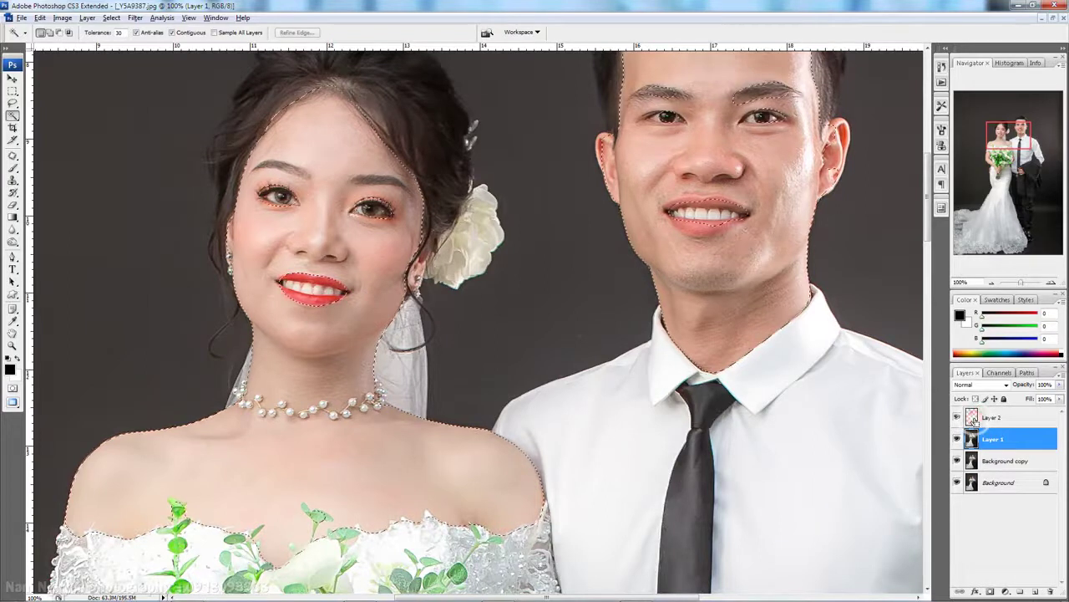
click(958, 417)
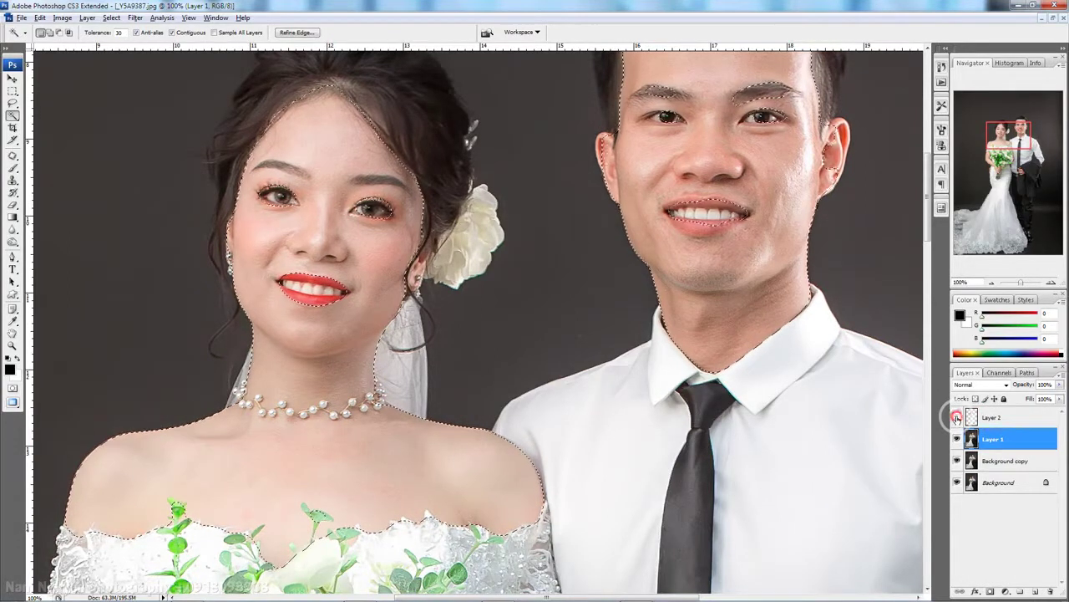
click(958, 462)
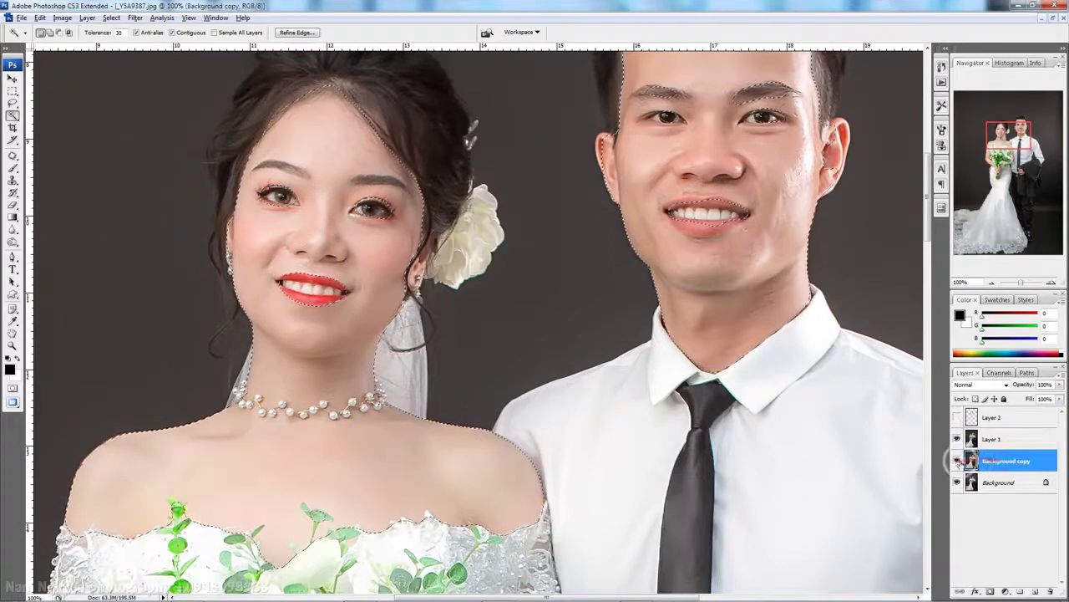
click(974, 460)
key(ctrl+j)
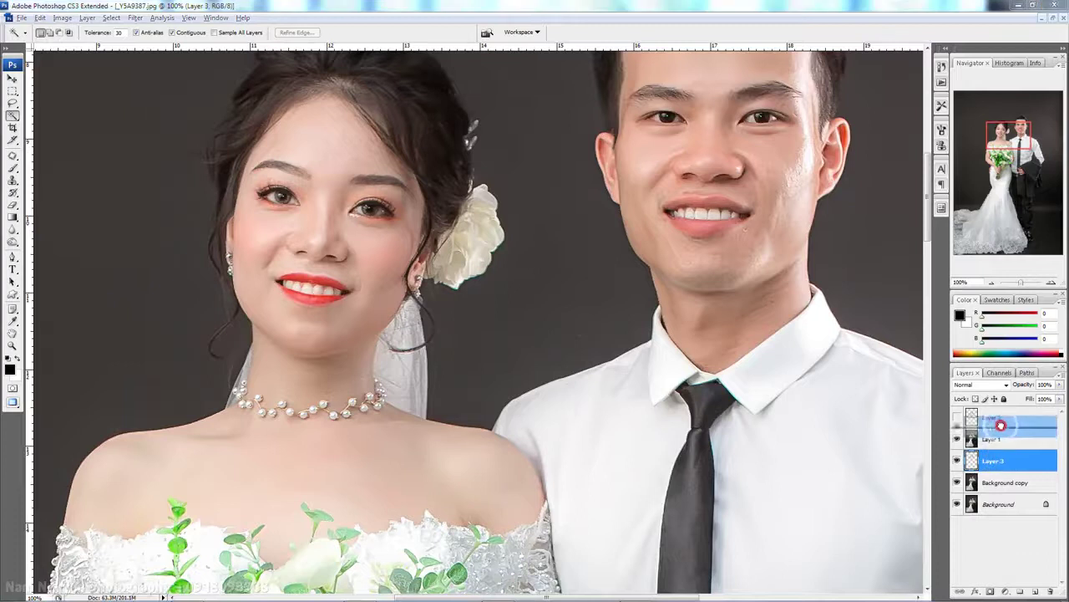
- Move Layer 3 up beneath Layer 2, then delete Layer 2
drag(1000, 462, 999, 422)
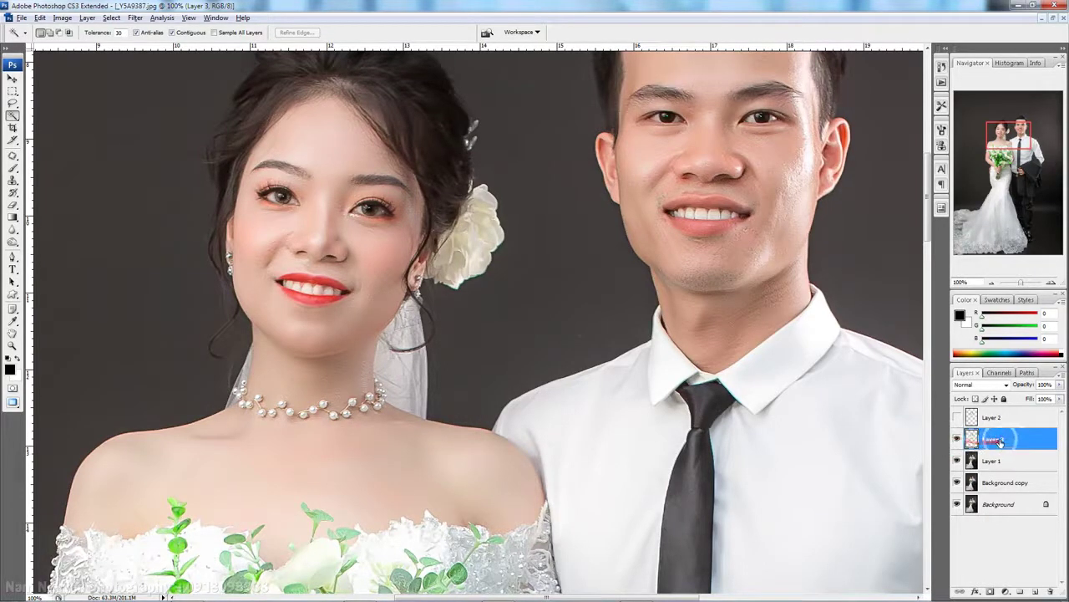
click(1007, 417)
key(v)
key(Delete)
key(Return)
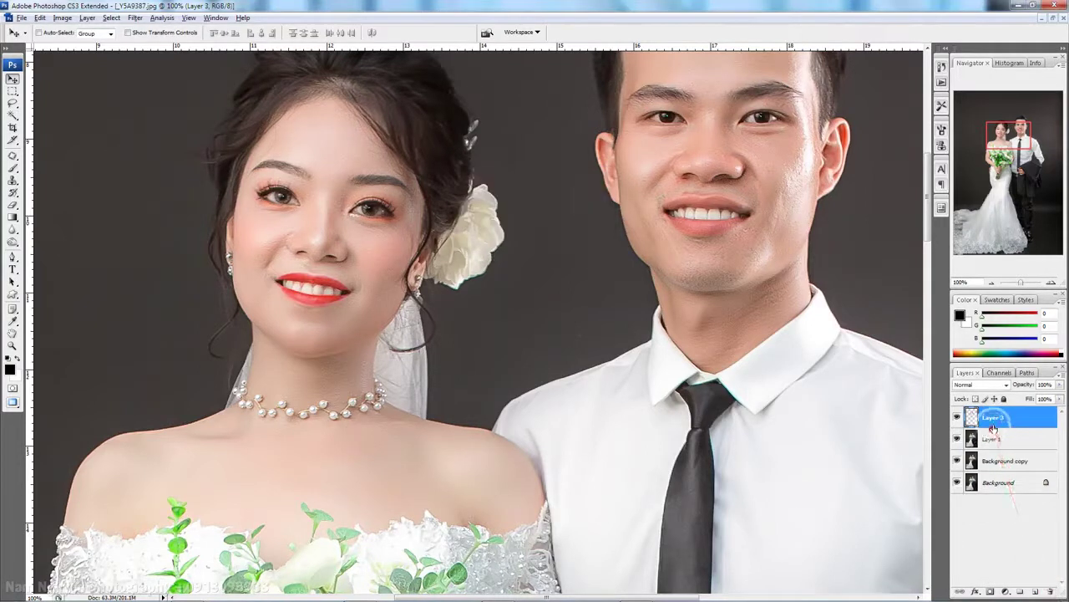
- Apply Noiseware's Stronger noise preset to Layer 3
click(136, 18)
mouse_move(153, 346)
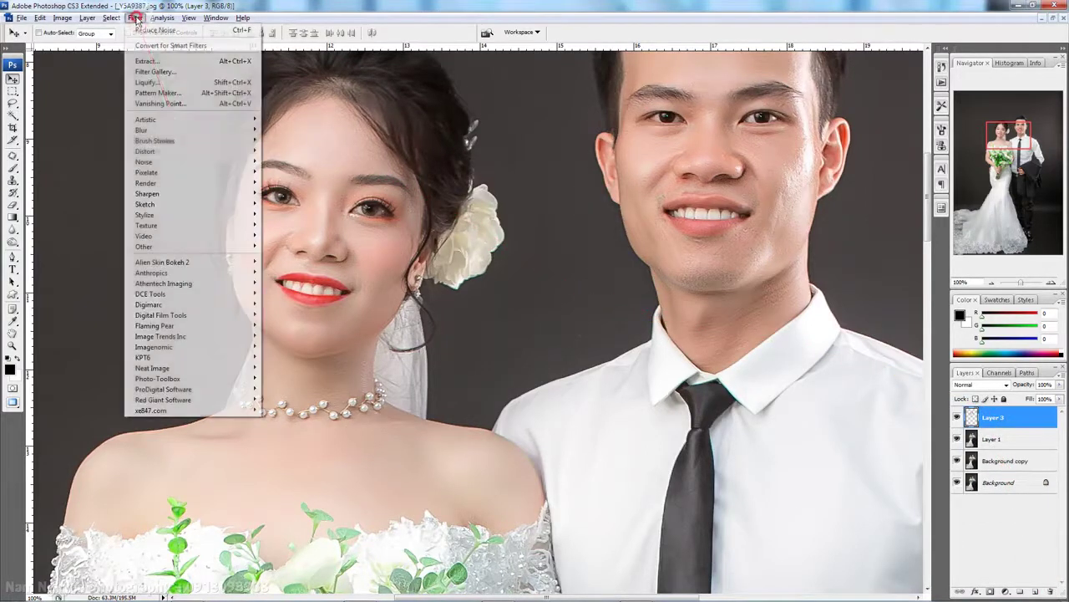
mouse_move(276, 342)
mouse_down()
mouse_move(451, 317)
mouse_move(466, 238)
mouse_up()
mouse_move(401, 224)
mouse_down()
mouse_move(306, 244)
mouse_move(387, 330)
mouse_up()
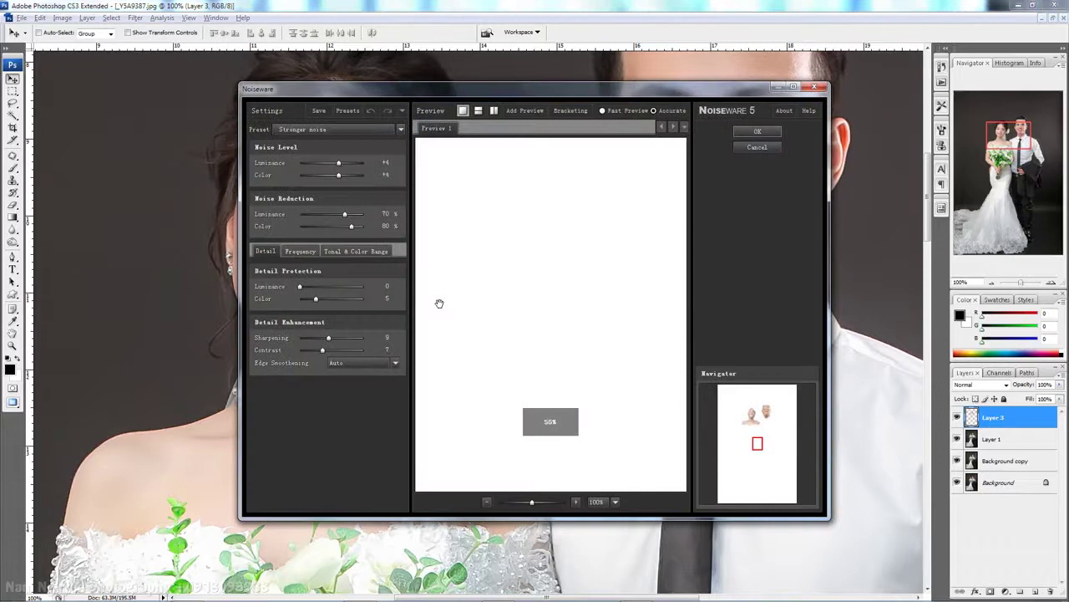
mouse_move(440, 304)
mouse_down()
mouse_move(632, 363)
mouse_move(754, 415)
mouse_up()
click(754, 419)
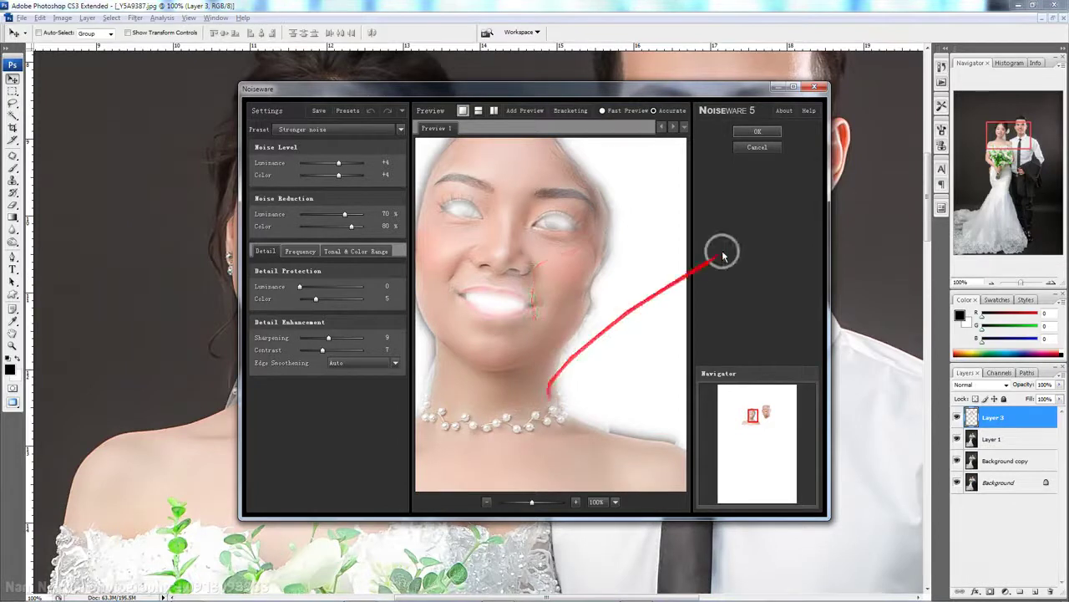
click(756, 147)
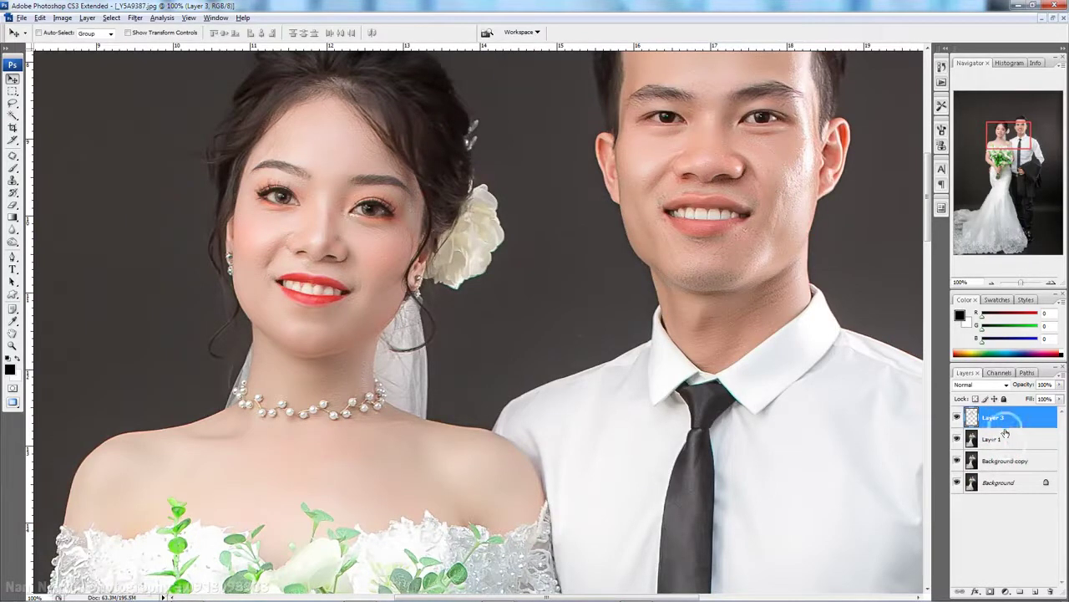
click(1016, 421)
- Stamp the visible image onto Layer 4 and preview Noiseware on both faces
key(ctrl+shift+alt+e)
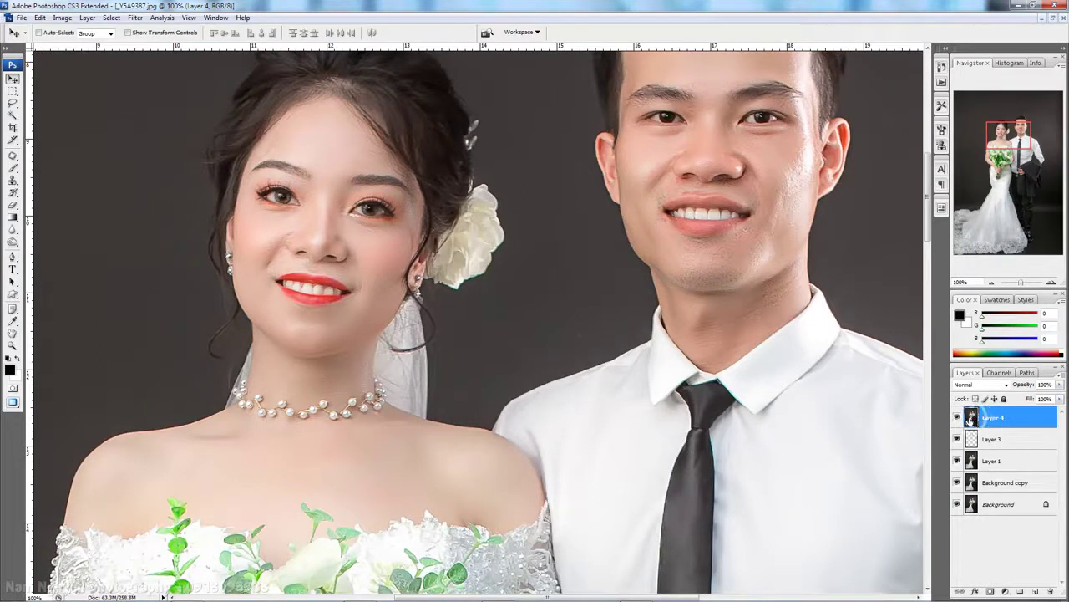
click(135, 18)
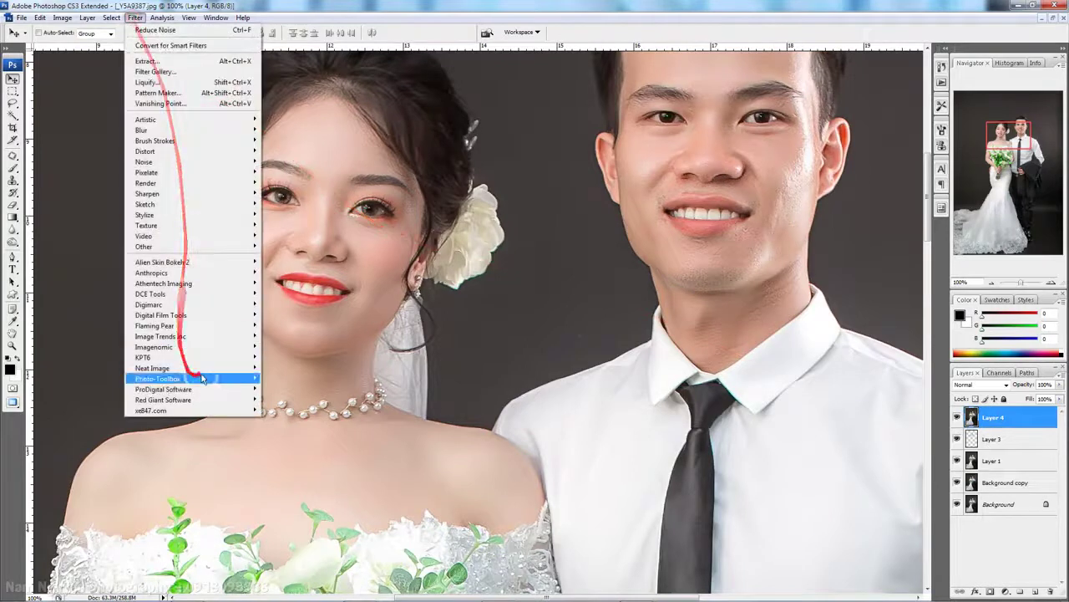
mouse_move(192, 379)
click(279, 352)
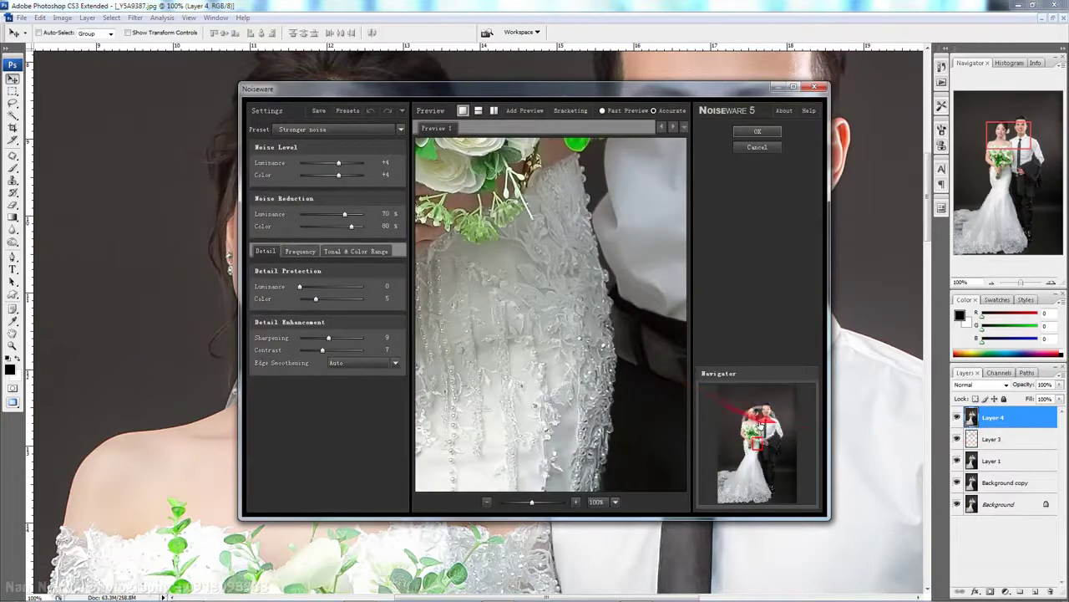
click(750, 411)
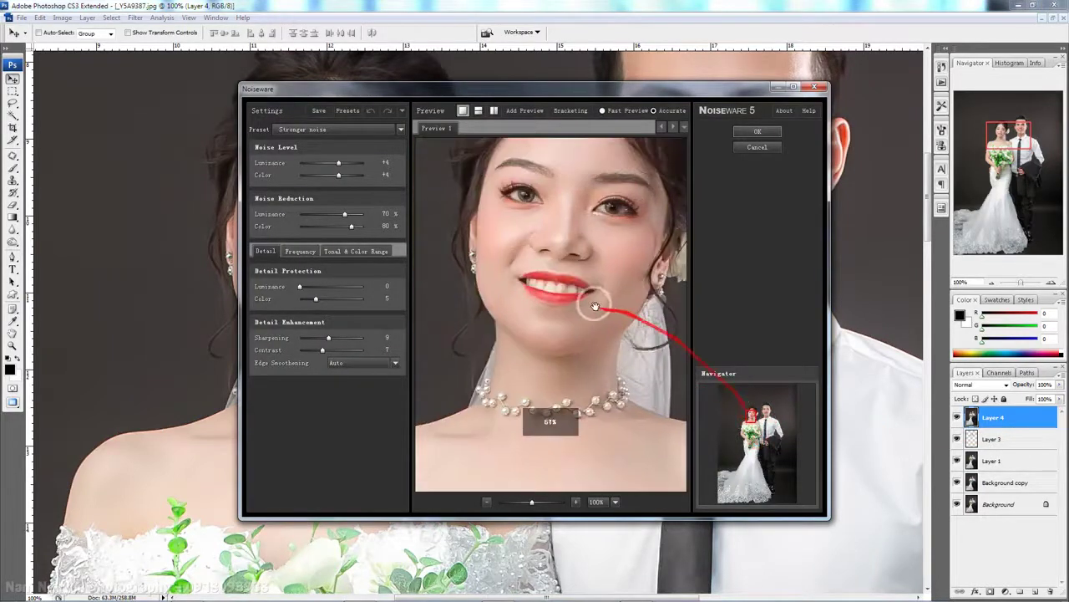
drag(621, 307, 537, 310)
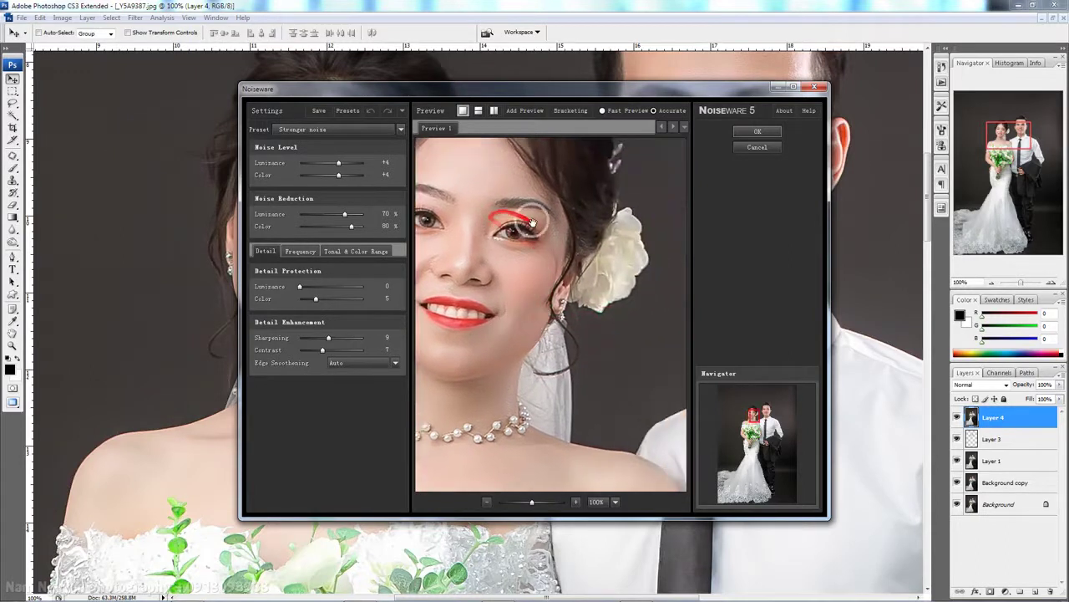
drag(609, 239, 520, 279)
drag(635, 234, 472, 269)
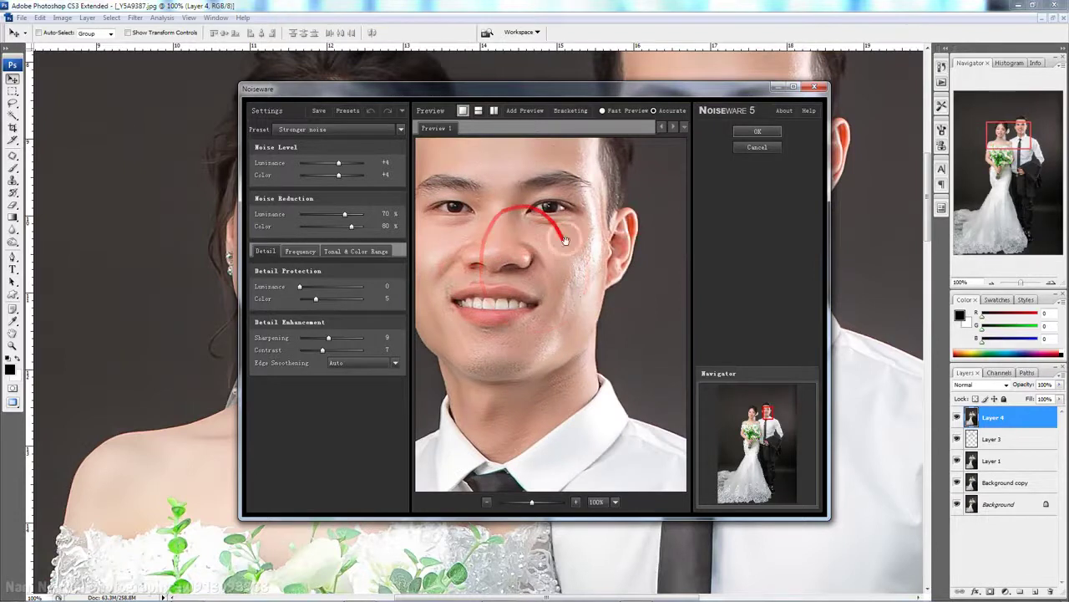
drag(555, 224, 633, 250)
mouse_move(489, 262)
mouse_down()
mouse_move(630, 241)
mouse_move(573, 255)
mouse_up()
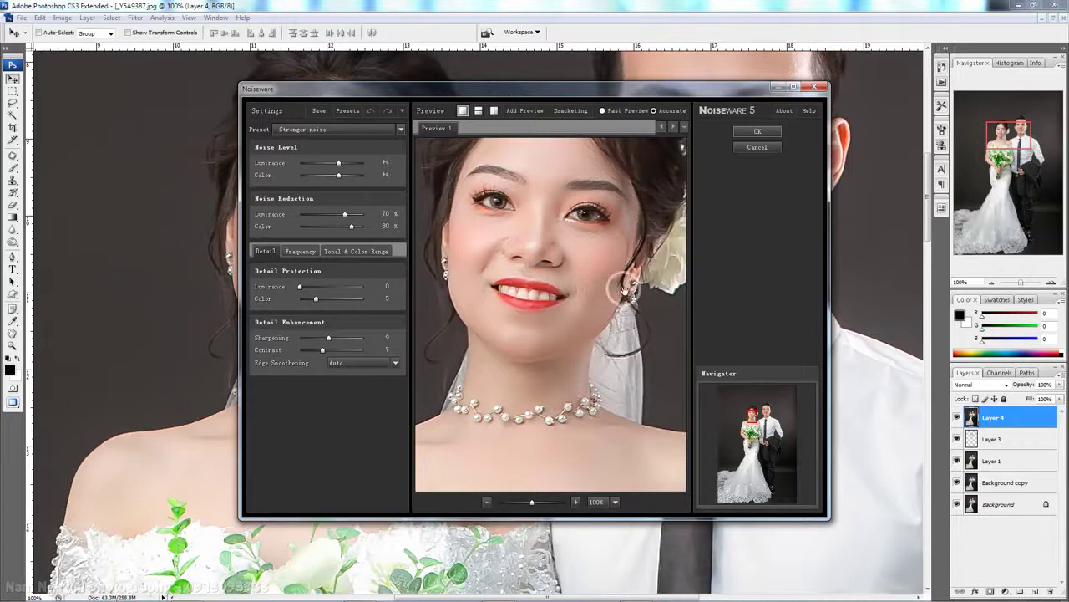
- Apply Noiseware to Layer 4 with Sharpening 6 and Luminance noise reduction 63
scroll(614, 286, up, 2)
scroll(596, 274, down, 2)
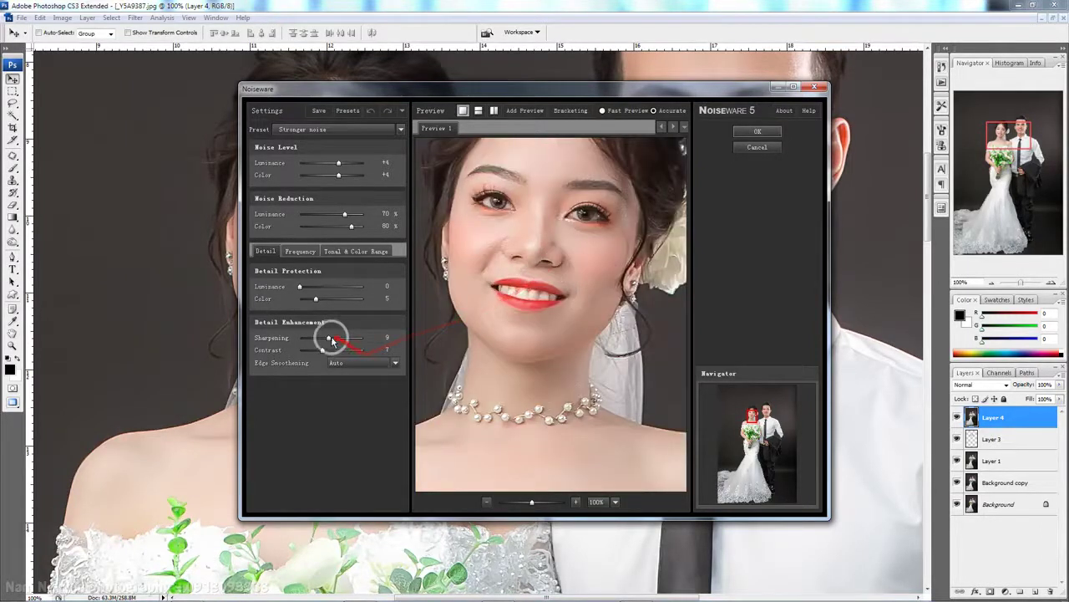
drag(328, 338, 318, 351)
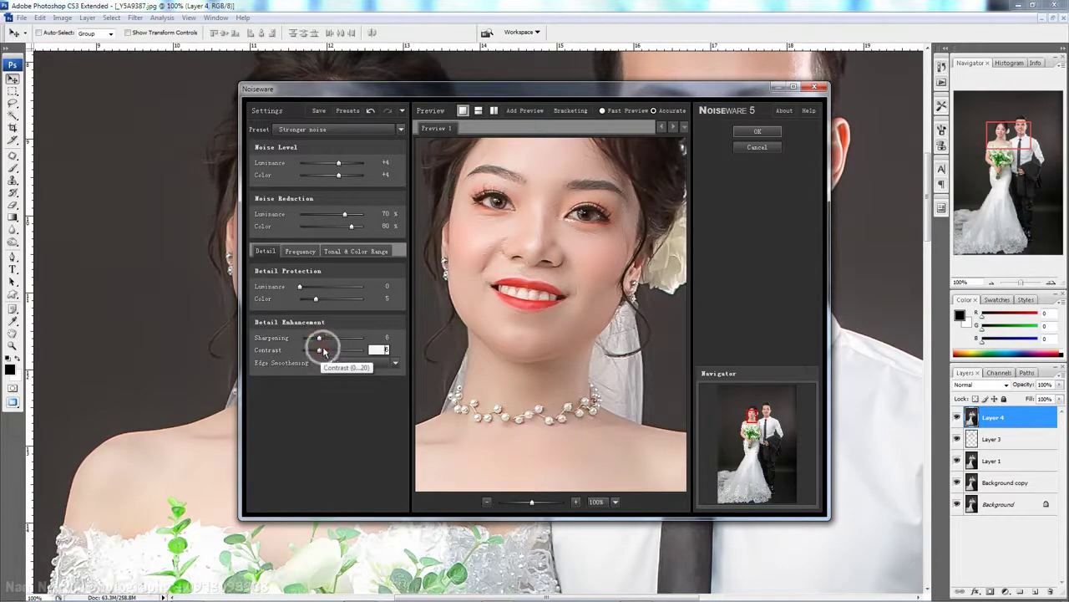
drag(344, 215, 344, 229)
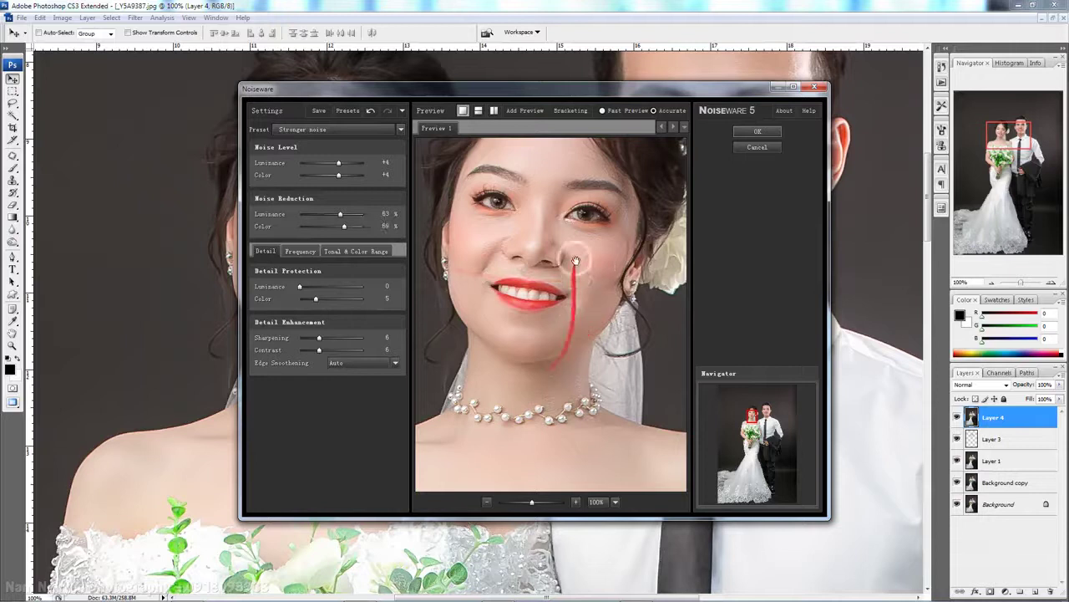
click(757, 131)
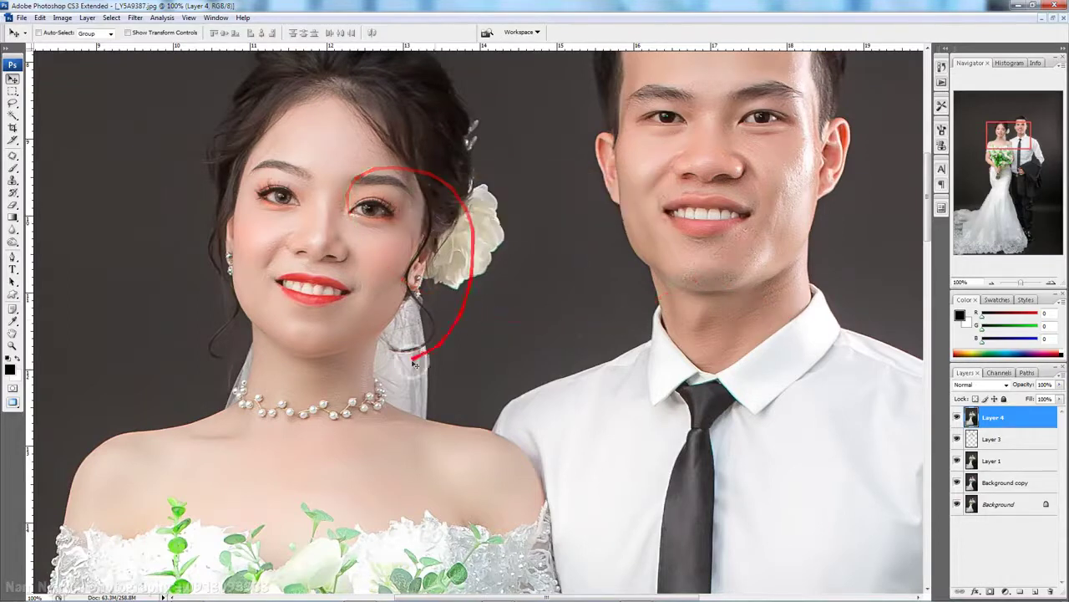
- Clone clean skin under the bride's eye with a 30 px Clone Stamp brush
scroll(275, 230, up, 1)
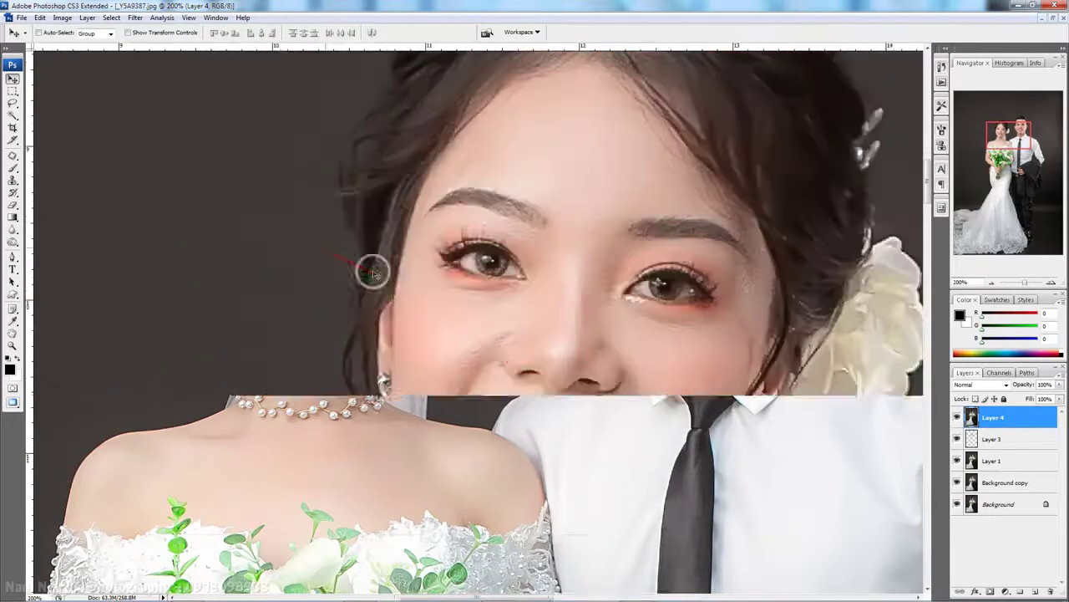
scroll(598, 367, down, 1)
scroll(593, 353, up, 1)
scroll(453, 306, down, 1)
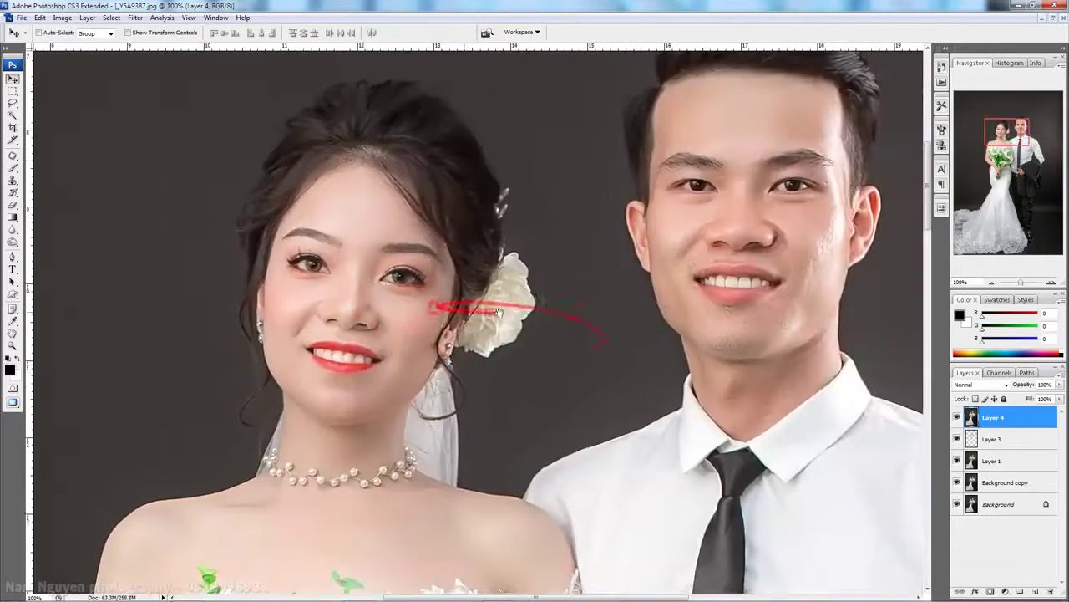
scroll(453, 305, up, 1)
scroll(633, 227, down, 1)
drag(359, 367, 484, 292)
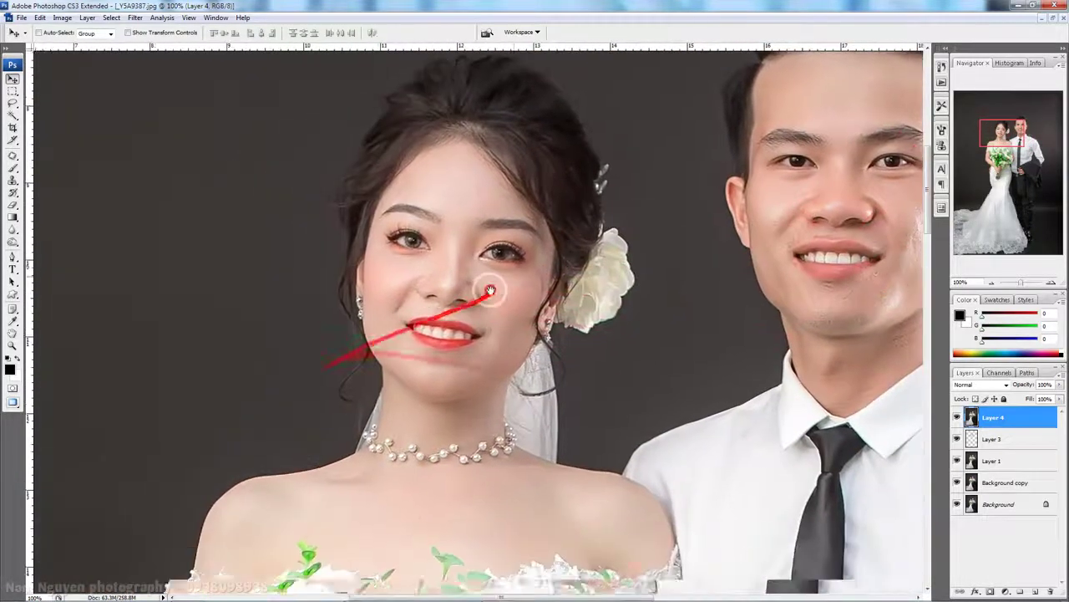
key(s)
scroll(485, 296, up, 1)
key(bracketleft)
key(bracketleft)
key(bracketleft)
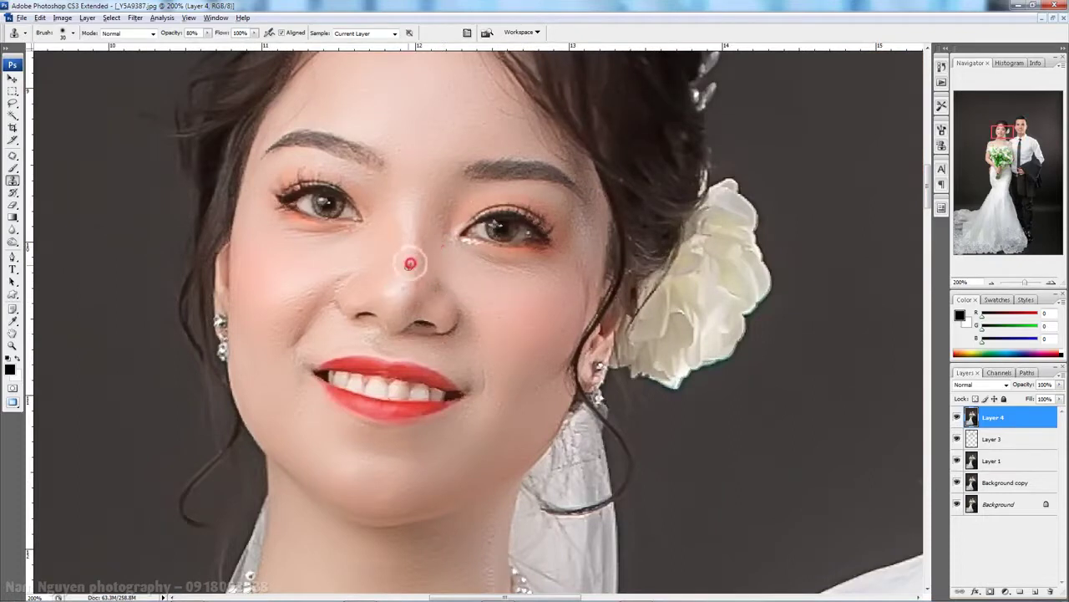
drag(421, 220, 468, 239)
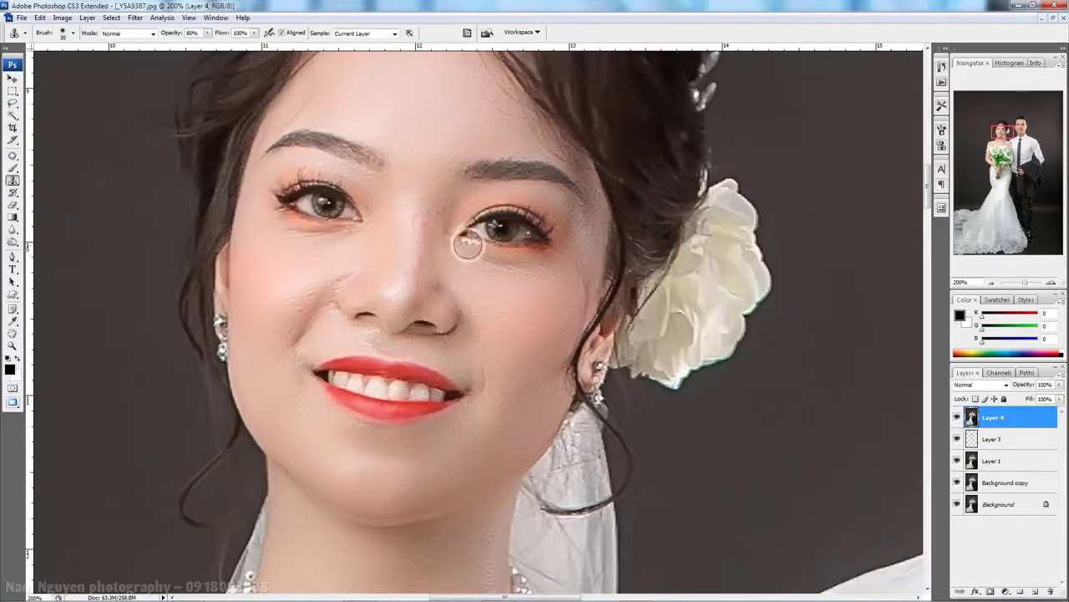
- Smooth the bride's nose bridge with two Clone Stamp strokes, checking against the full portrait
key(ctrl+minus)
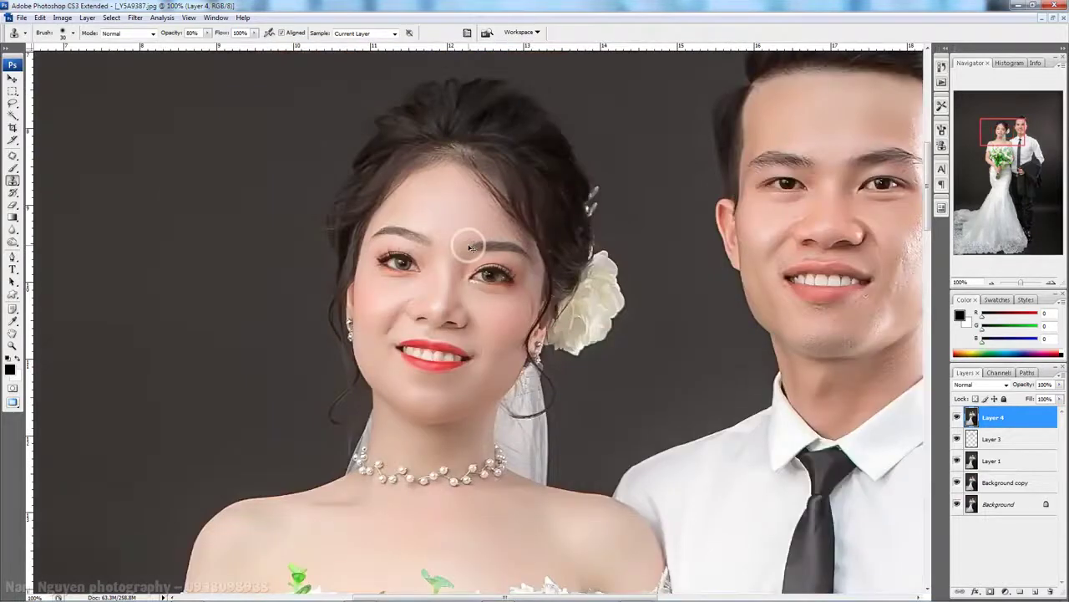
key(ctrl+plus)
key(ctrl+minus)
key(ctrl+plus)
drag(410, 247, 415, 298)
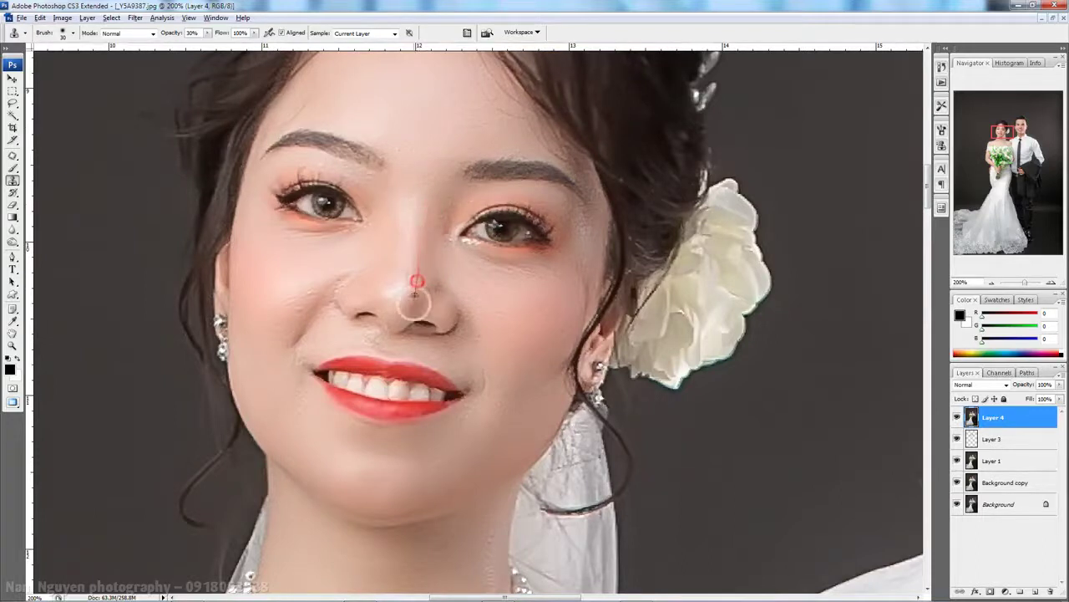
mouse_move(395, 253)
mouse_down()
mouse_move(393, 239)
mouse_move(401, 247)
mouse_up()
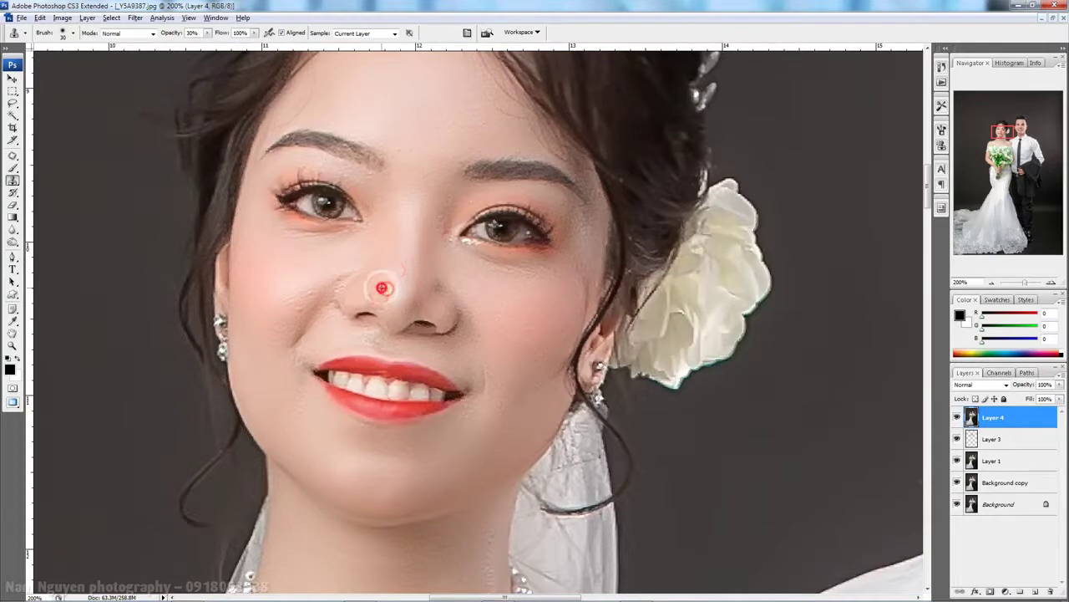
key(ctrl+minus)
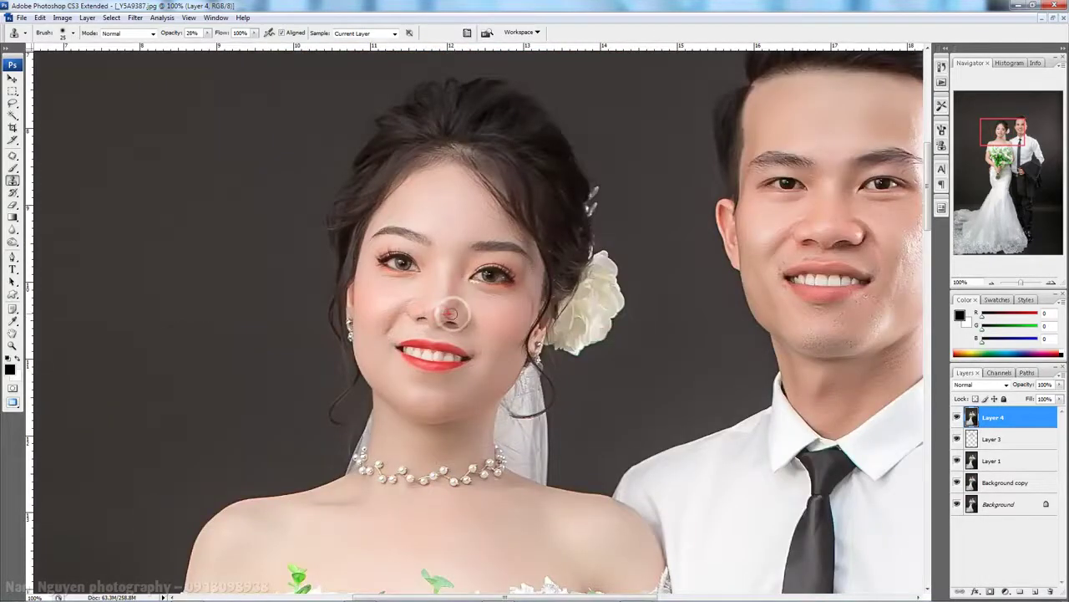
key(ctrl+plus)
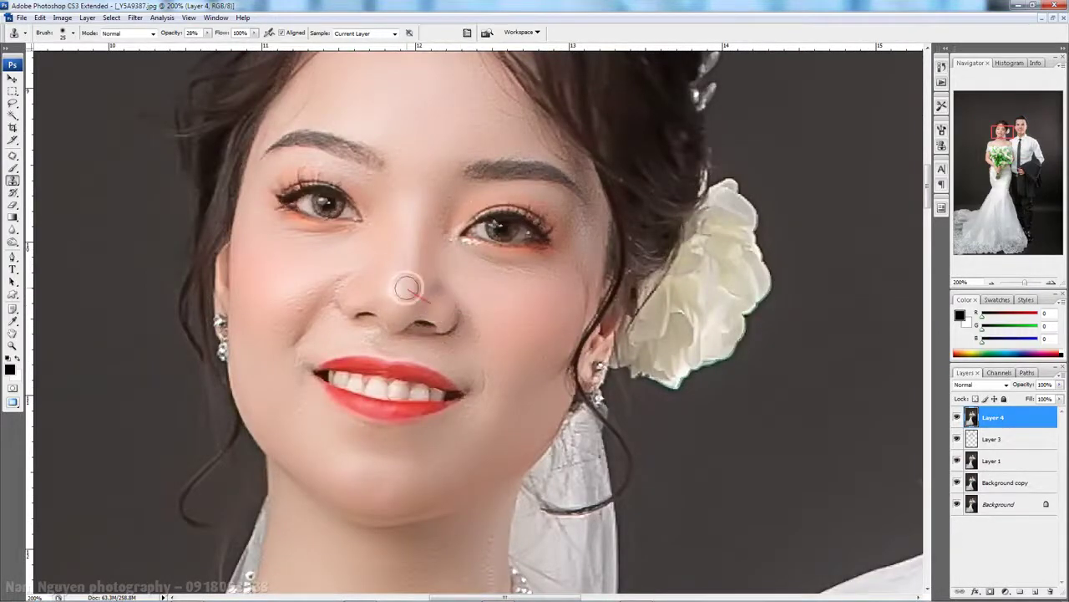
- Dodge the bride's nose bridge brighter, then clone-smooth it up toward the eye
key(o)
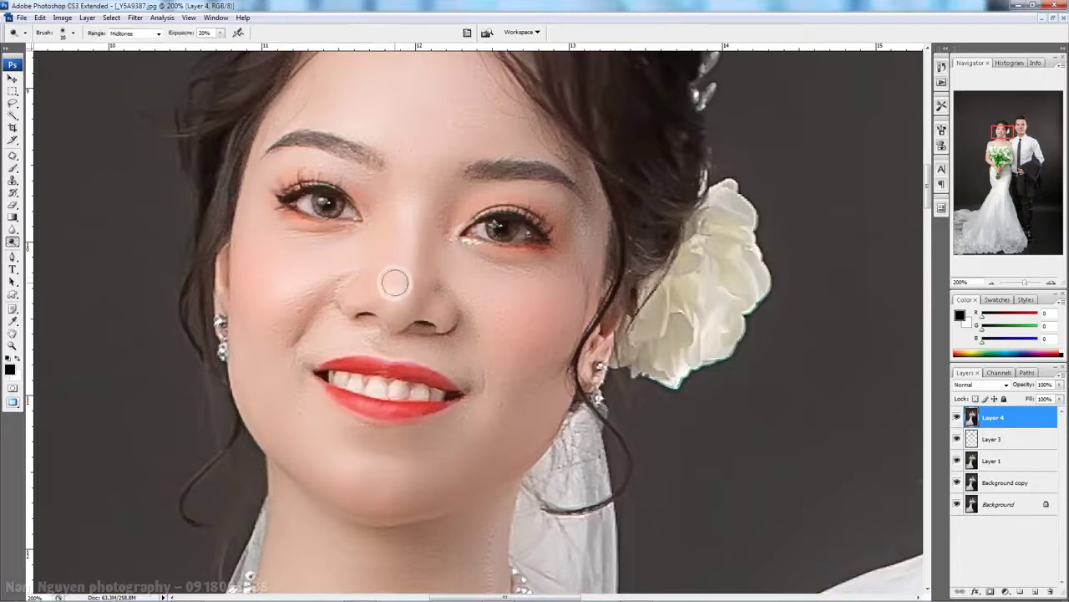
drag(401, 276, 390, 310)
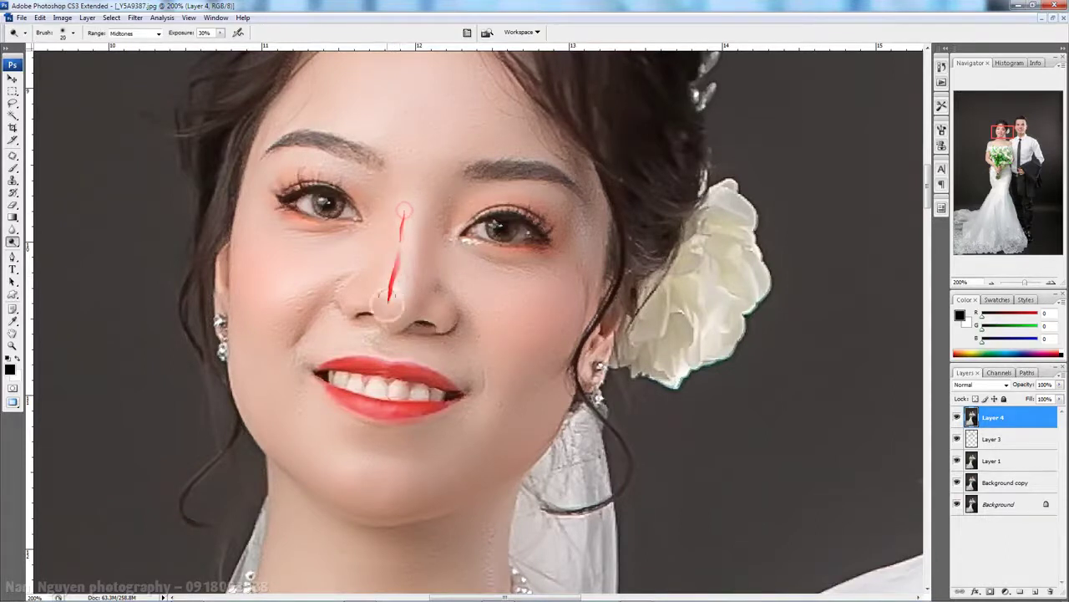
key(s)
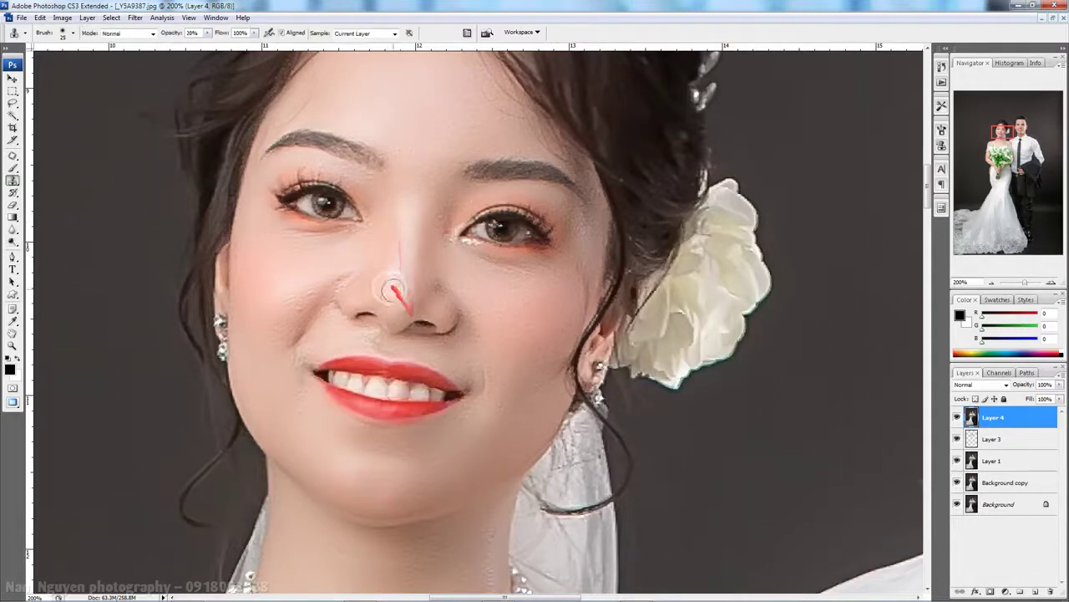
mouse_move(377, 292)
mouse_down()
mouse_move(400, 243)
mouse_move(370, 178)
mouse_up()
mouse_move(424, 228)
mouse_down()
mouse_move(439, 228)
mouse_move(447, 205)
mouse_move(440, 293)
mouse_move(338, 292)
mouse_move(355, 265)
mouse_up()
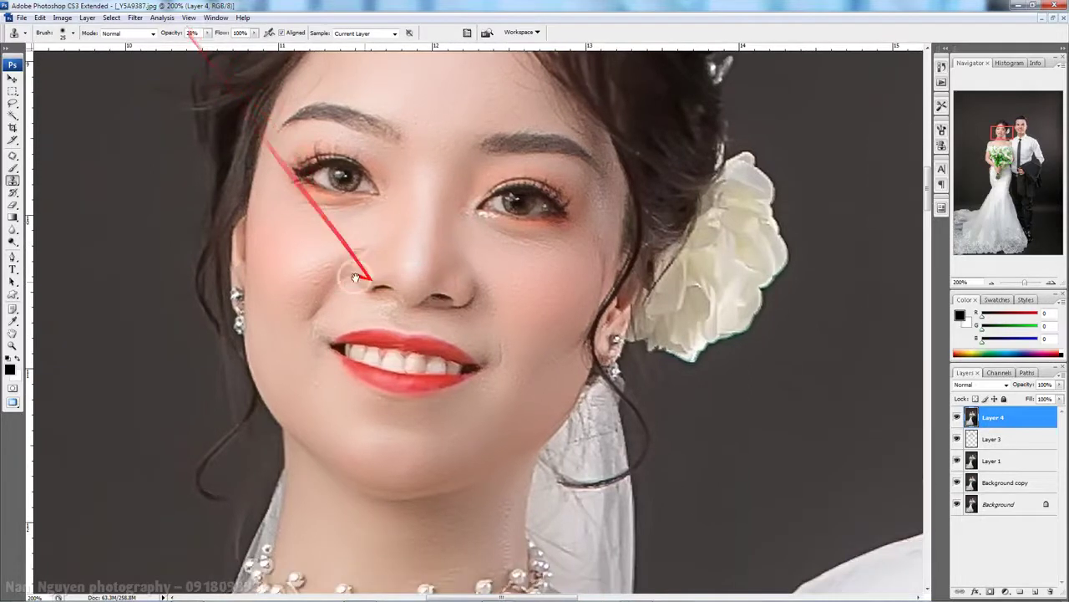
- Sample clean skin beside the bride's nose and clone it over the adjacent skin
click(356, 249)
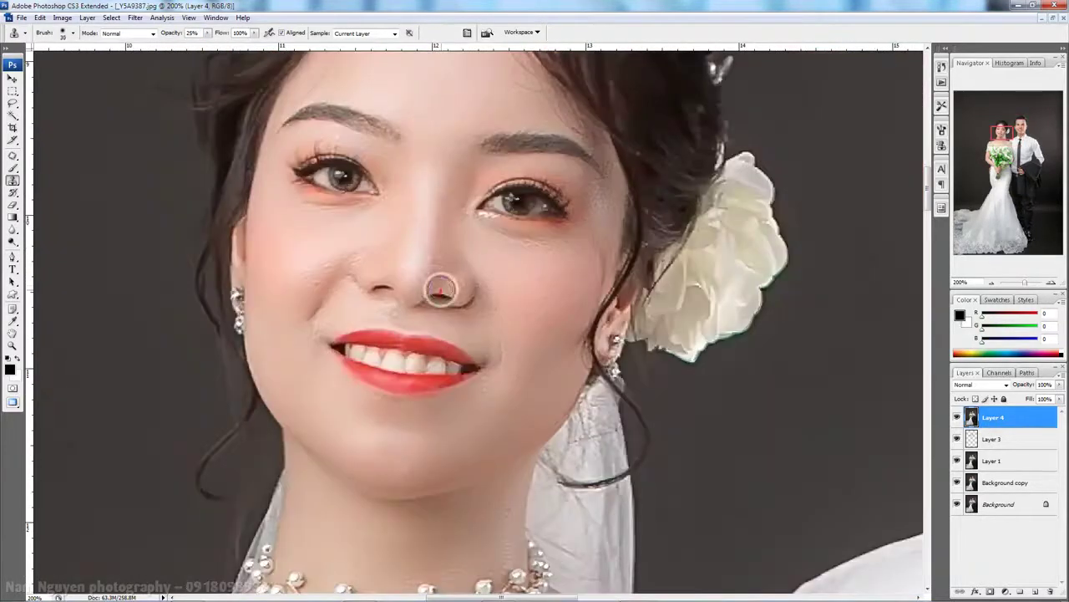
mouse_move(439, 286)
mouse_down()
mouse_move(426, 261)
mouse_move(335, 247)
mouse_move(364, 232)
mouse_move(322, 302)
mouse_move(334, 239)
mouse_move(329, 250)
mouse_move(363, 250)
mouse_move(338, 264)
mouse_move(353, 232)
mouse_move(334, 239)
mouse_move(343, 190)
mouse_move(346, 226)
mouse_move(411, 181)
mouse_move(389, 220)
mouse_move(389, 191)
mouse_move(391, 220)
mouse_move(370, 220)
mouse_move(472, 240)
mouse_move(501, 233)
mouse_move(513, 210)
mouse_move(516, 241)
mouse_move(506, 231)
mouse_move(530, 237)
mouse_move(513, 217)
mouse_move(533, 241)
mouse_up()
key(ctrl+minus)
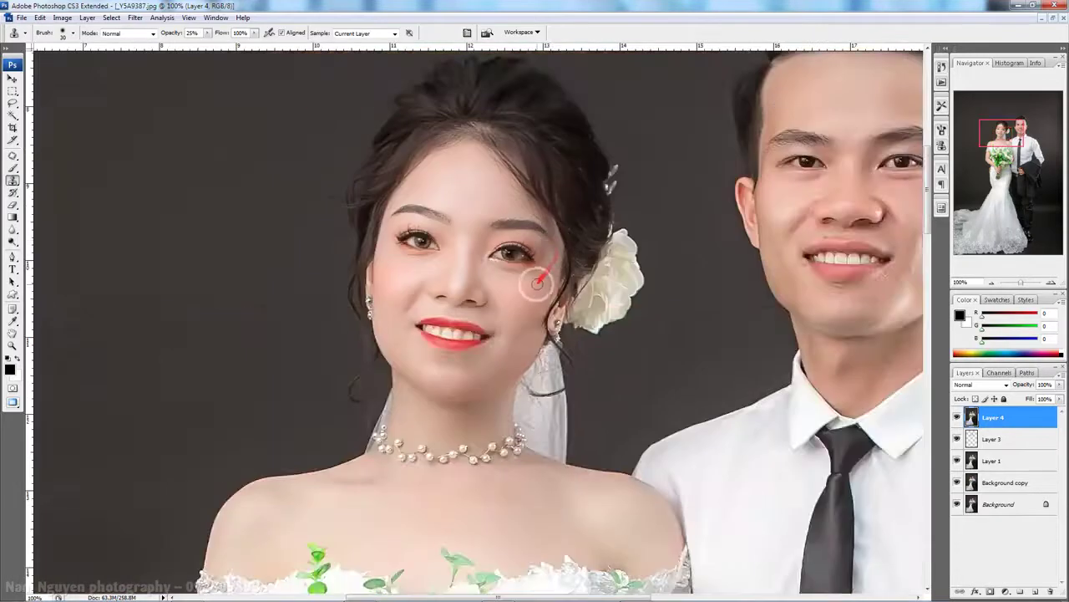
- Clone clean skin over the bride's under-eye cheek and up the cheek
mouse_move(534, 279)
mouse_down()
mouse_move(494, 270)
mouse_move(544, 265)
mouse_move(546, 239)
mouse_move(546, 279)
mouse_move(530, 310)
mouse_move(516, 295)
mouse_move(508, 304)
mouse_up()
key(ctrl+plus)
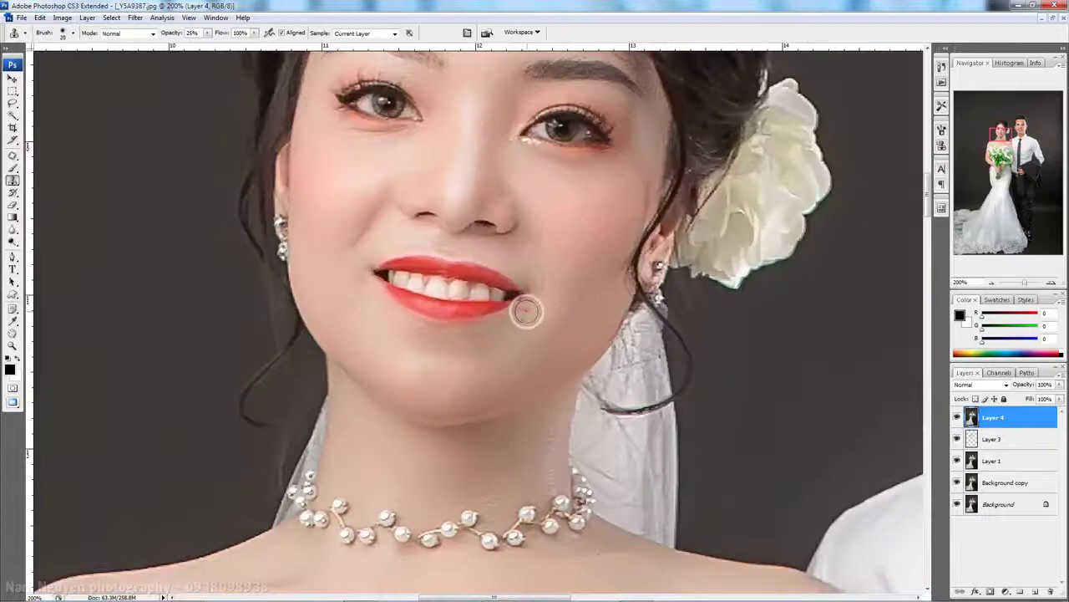
mouse_move(525, 315)
mouse_down()
mouse_move(530, 270)
mouse_move(513, 329)
mouse_move(558, 316)
mouse_move(437, 349)
mouse_move(412, 330)
mouse_up()
key(ctrl+minus)
key(ctrl+plus)
- Smooth the bride's skin from beside her lips down along the chin and neck
mouse_move(342, 272)
mouse_down()
mouse_move(501, 370)
mouse_move(451, 376)
mouse_up()
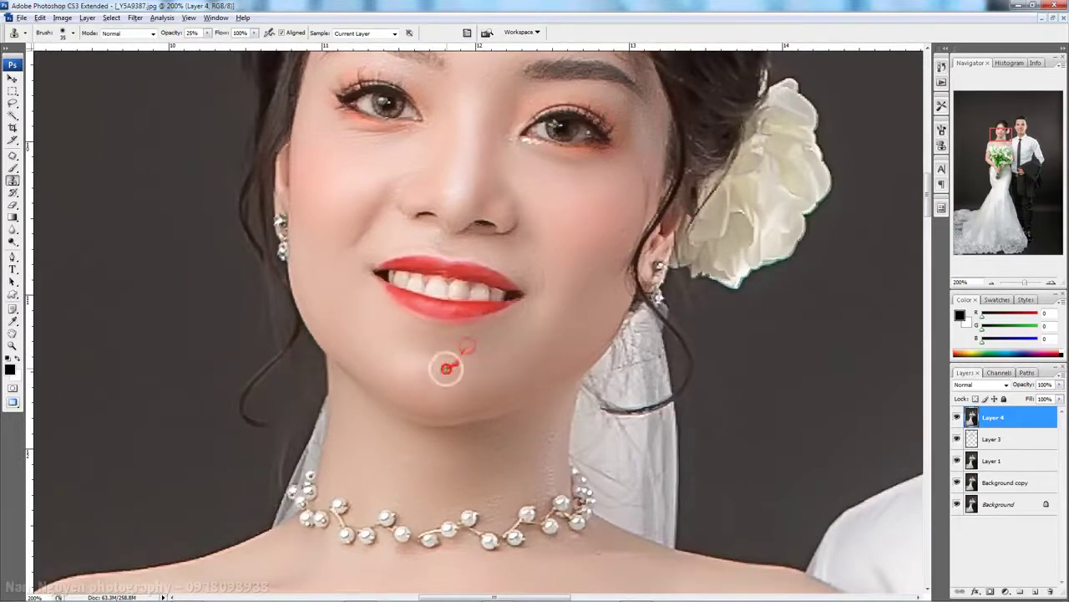
key(ctrl+minus)
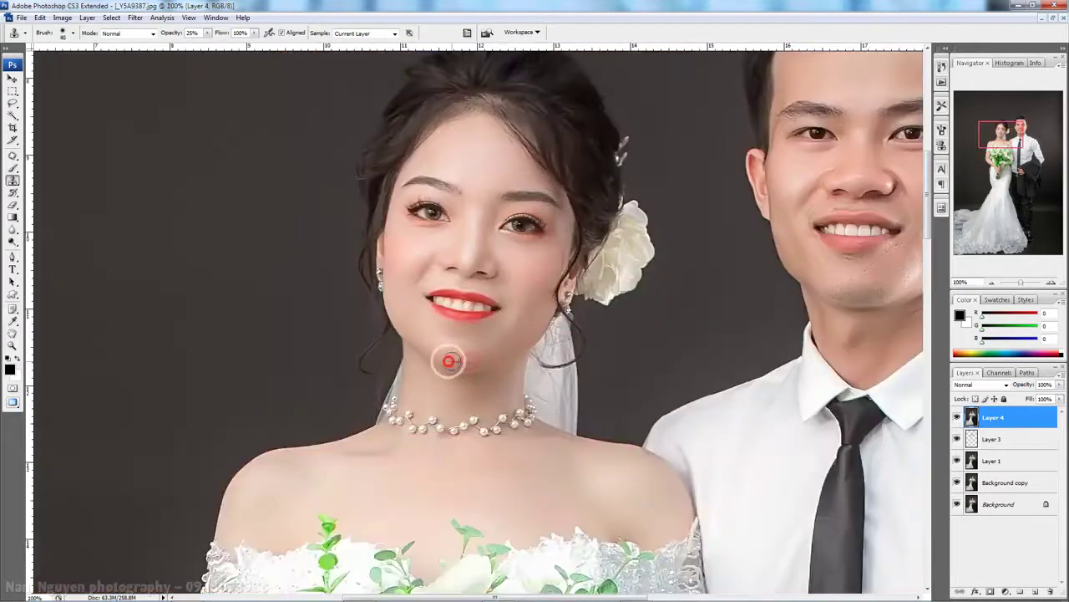
key(ctrl+plus)
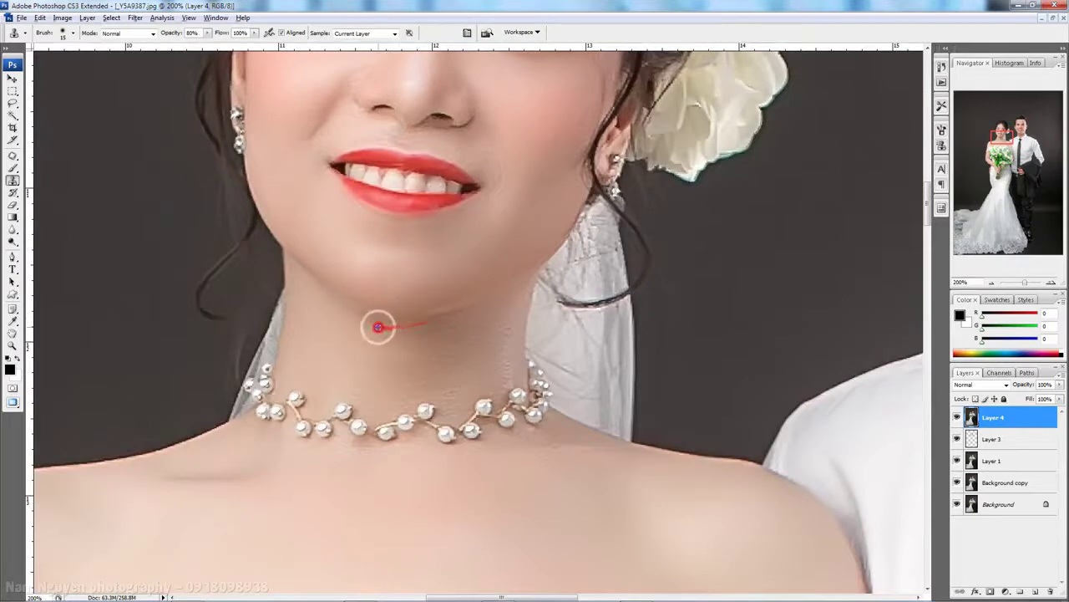
drag(332, 299, 434, 327)
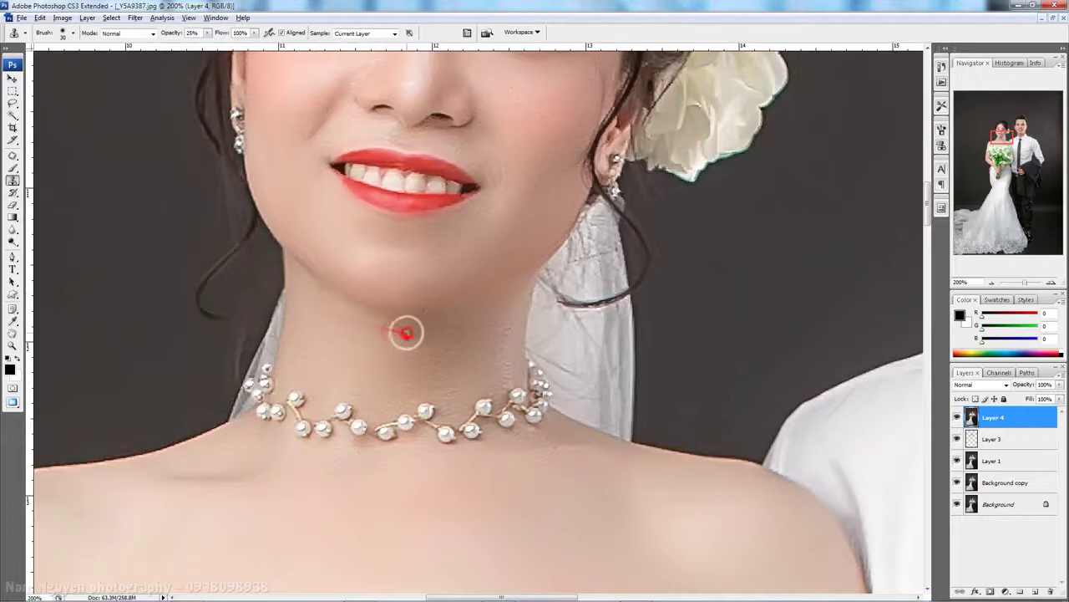
key(ctrl+minus)
- Enlarge the clone brush from 35 to 40, stamp another spot, then survey the portrait
key(bracketright)
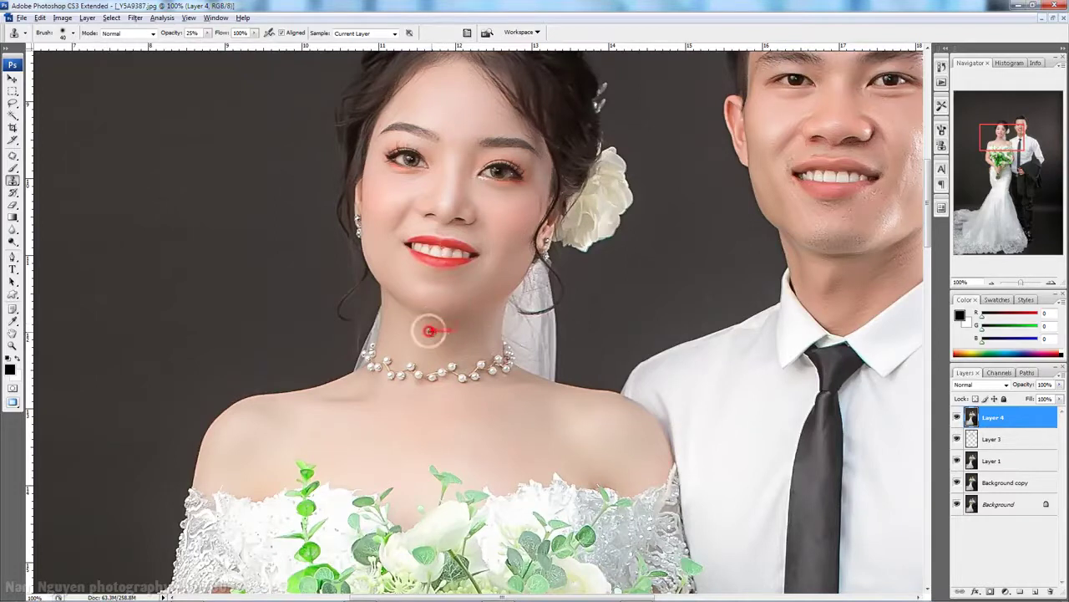
drag(494, 239, 489, 256)
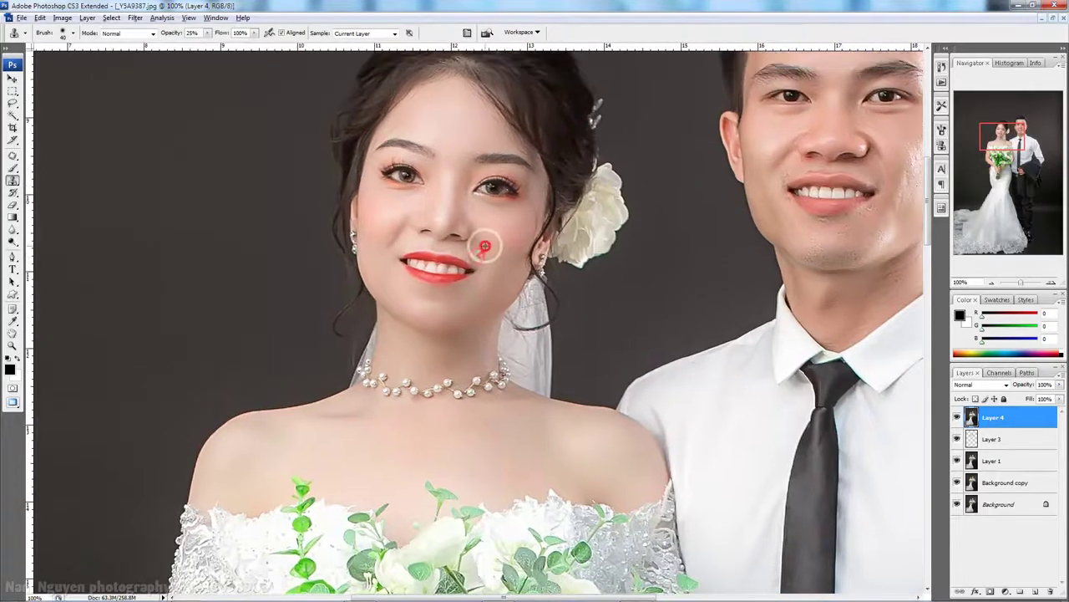
key(ctrl+plus)
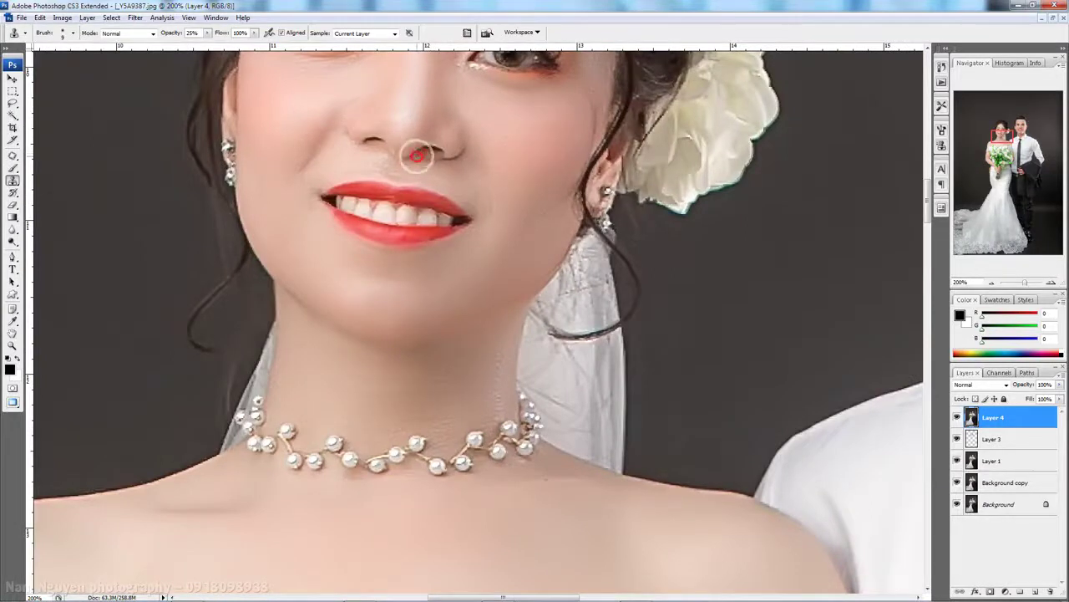
drag(425, 156, 431, 185)
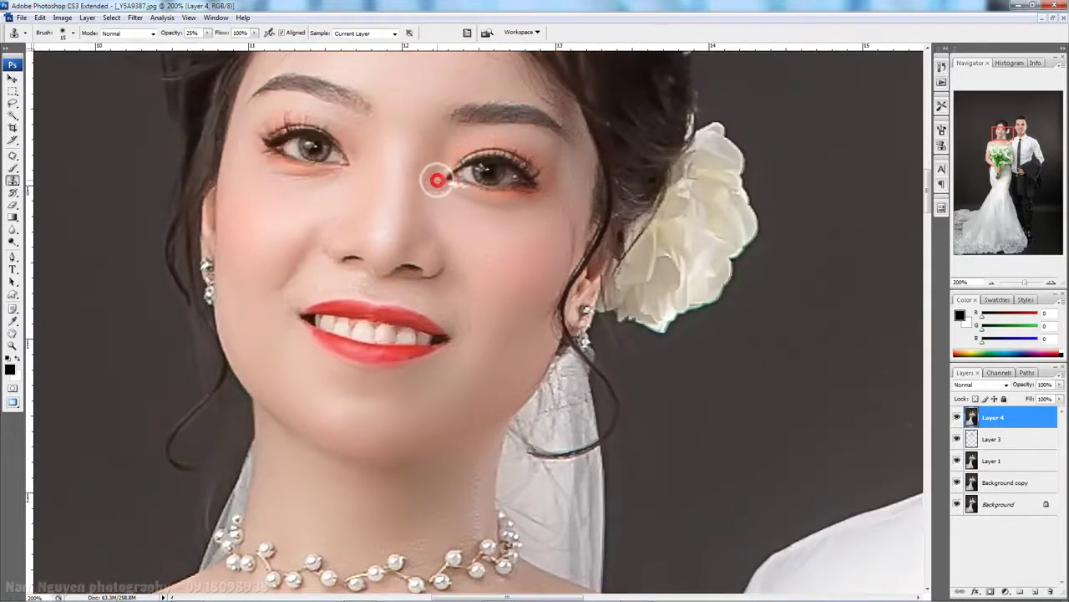
key(ctrl+minus)
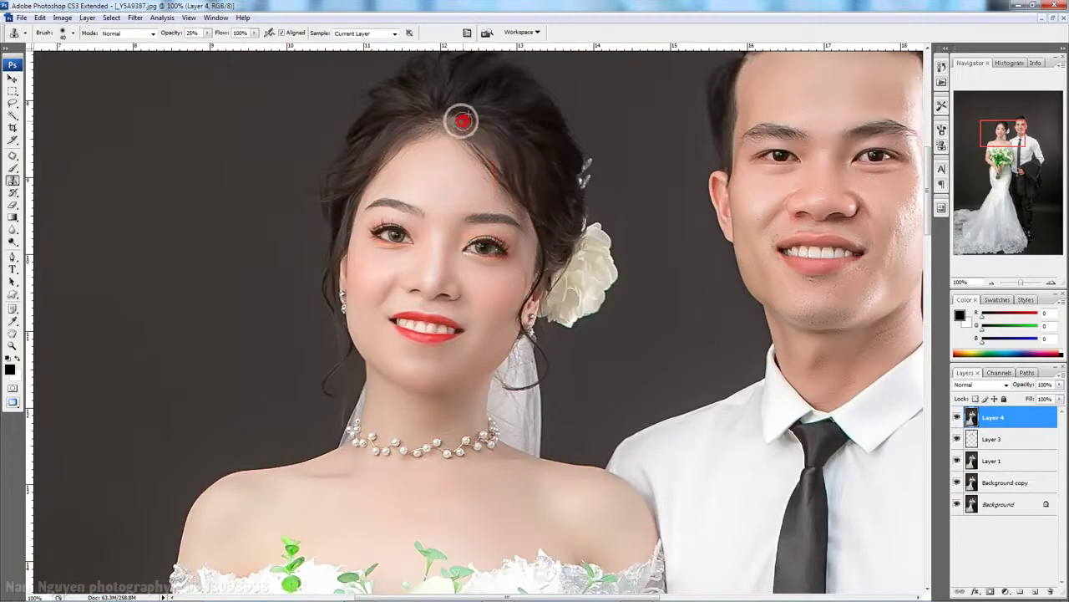
scroll(529, 253, up, 3)
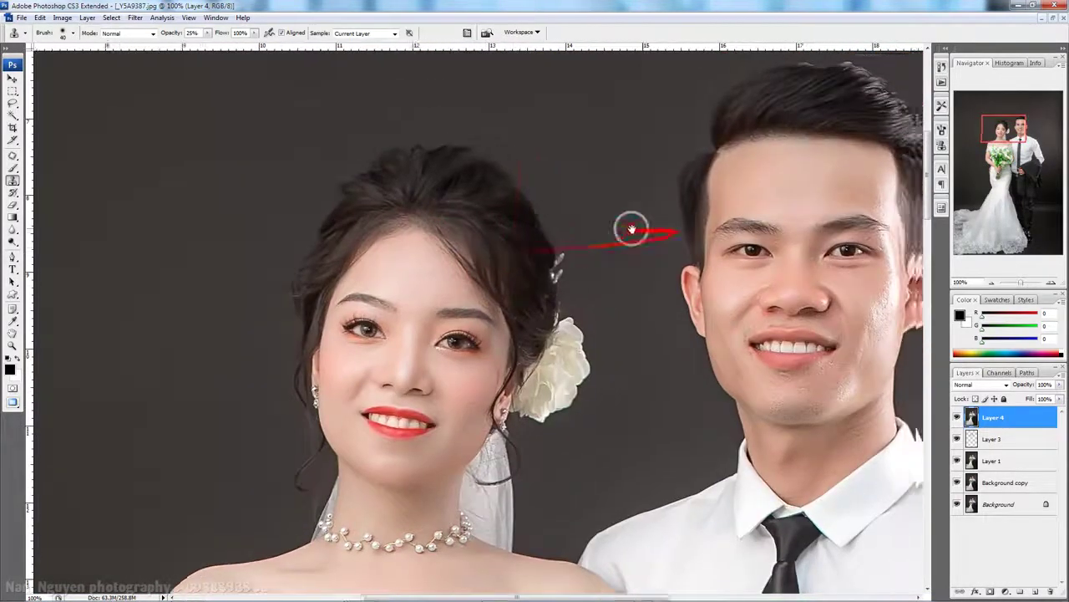
scroll(632, 226, right, 5)
scroll(436, 310, down, 4)
scroll(437, 310, left, 3)
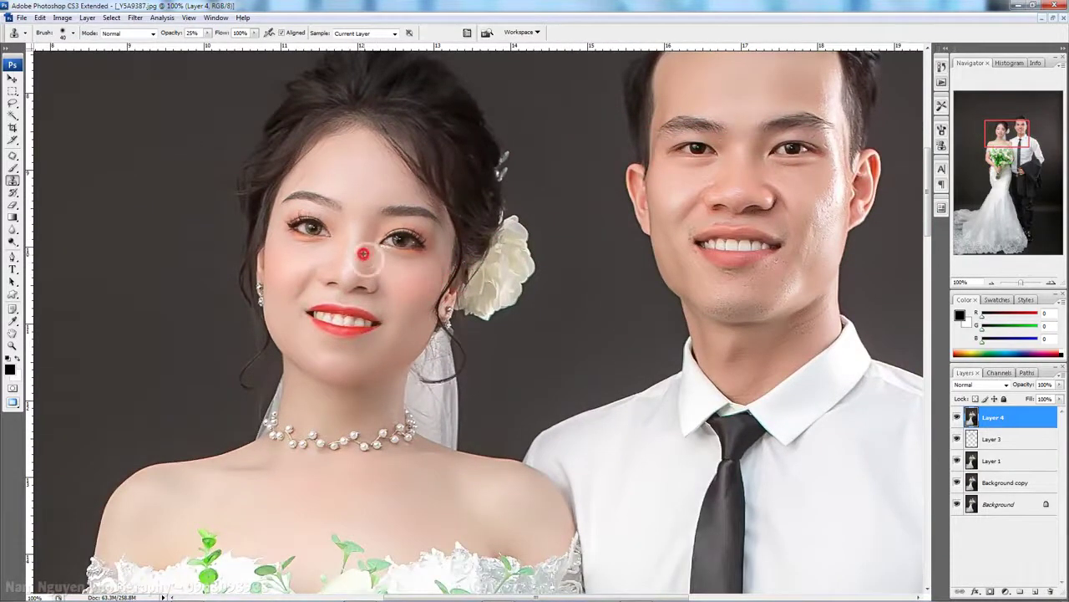
scroll(362, 253, down, 5)
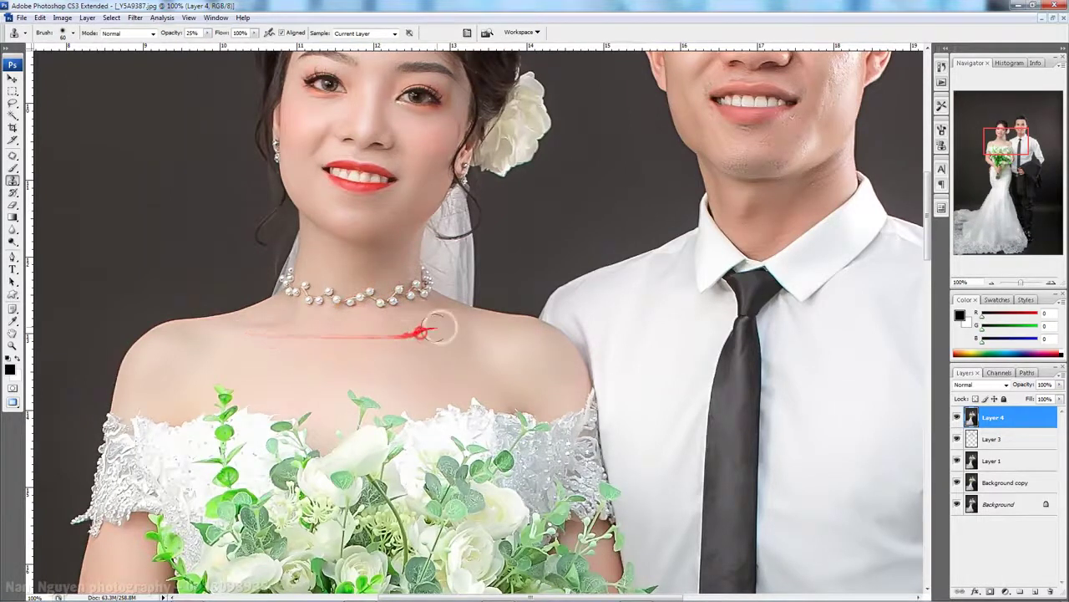
scroll(424, 333, down, 5)
scroll(526, 251, down, 5)
- Clone-smooth the bride's forearm and hand and the groom's fingers resting on his jacket
mouse_move(260, 357)
mouse_down()
mouse_move(341, 368)
mouse_move(467, 415)
mouse_up()
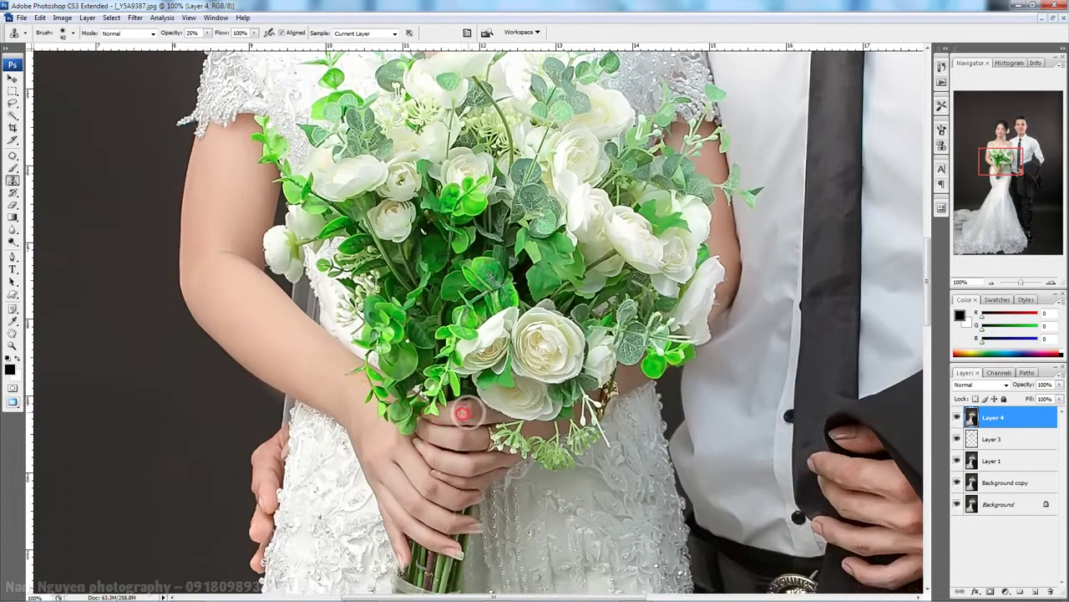
drag(473, 411, 451, 441)
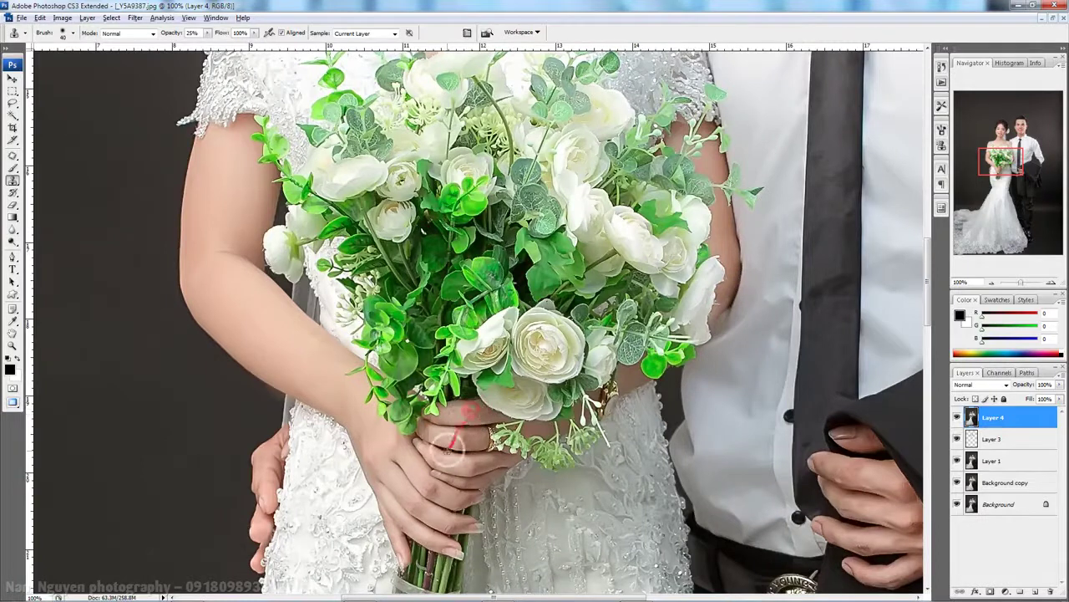
mouse_move(464, 441)
mouse_down()
mouse_move(422, 481)
mouse_move(432, 516)
mouse_move(657, 465)
mouse_move(681, 442)
mouse_move(659, 442)
mouse_move(711, 446)
mouse_move(671, 477)
mouse_move(734, 493)
mouse_move(675, 475)
mouse_move(666, 460)
mouse_move(680, 485)
mouse_move(729, 489)
mouse_up()
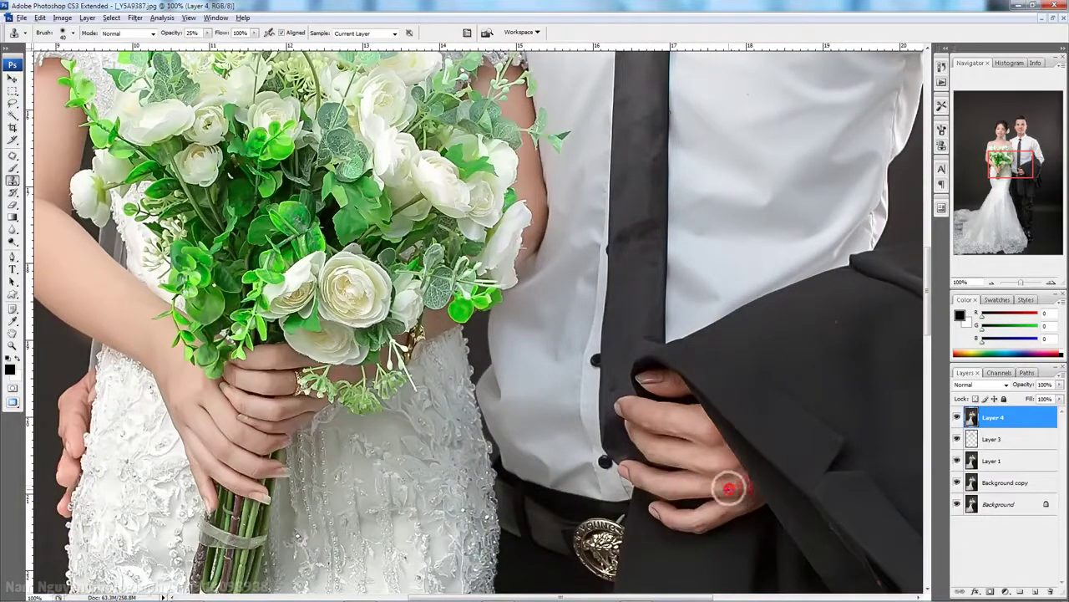
mouse_move(704, 522)
mouse_down()
mouse_move(660, 515)
mouse_move(494, 301)
mouse_move(530, 287)
mouse_move(544, 393)
mouse_up()
drag(526, 167, 556, 335)
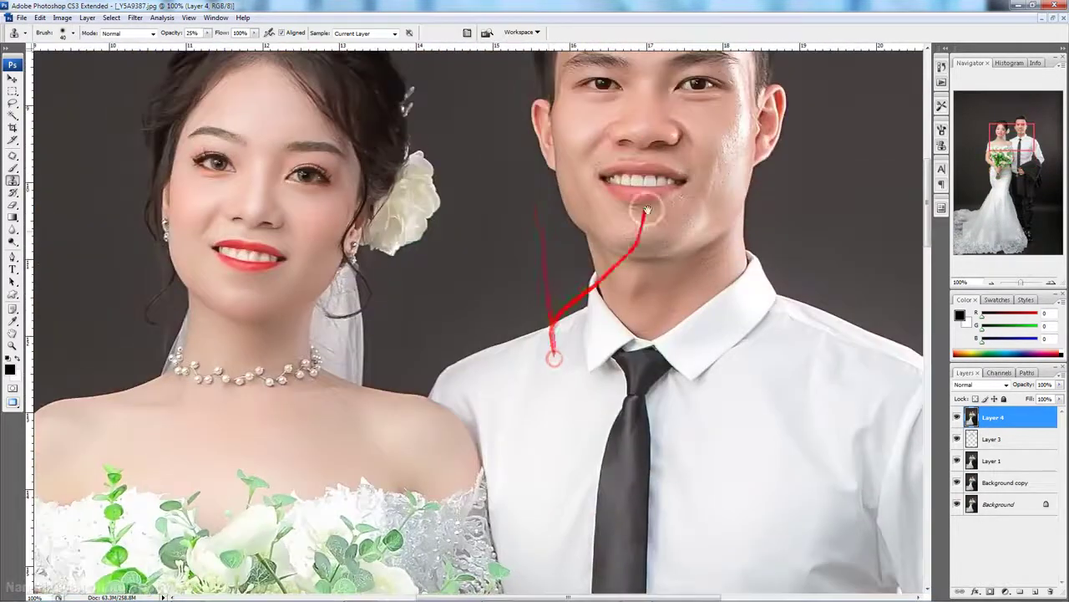
- Zoom in on the groom's face with the Clone Stamp tool active
mouse_move(549, 209)
mouse_down()
mouse_move(539, 284)
mouse_move(519, 263)
mouse_up()
drag(287, 292, 435, 299)
key(ctrl+plus)
key(o)
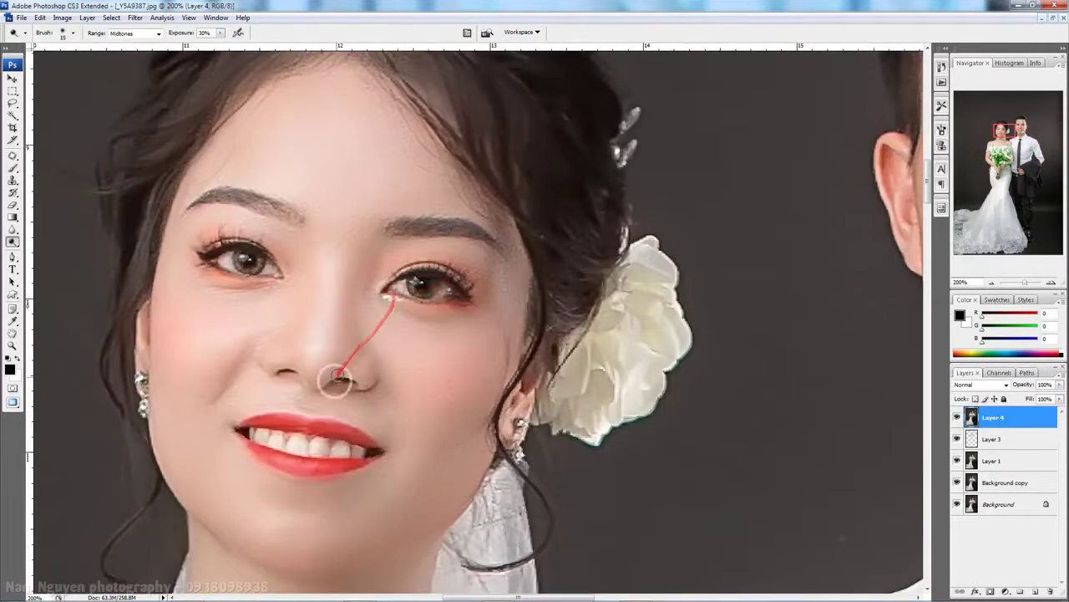
scroll(551, 396, right, 5)
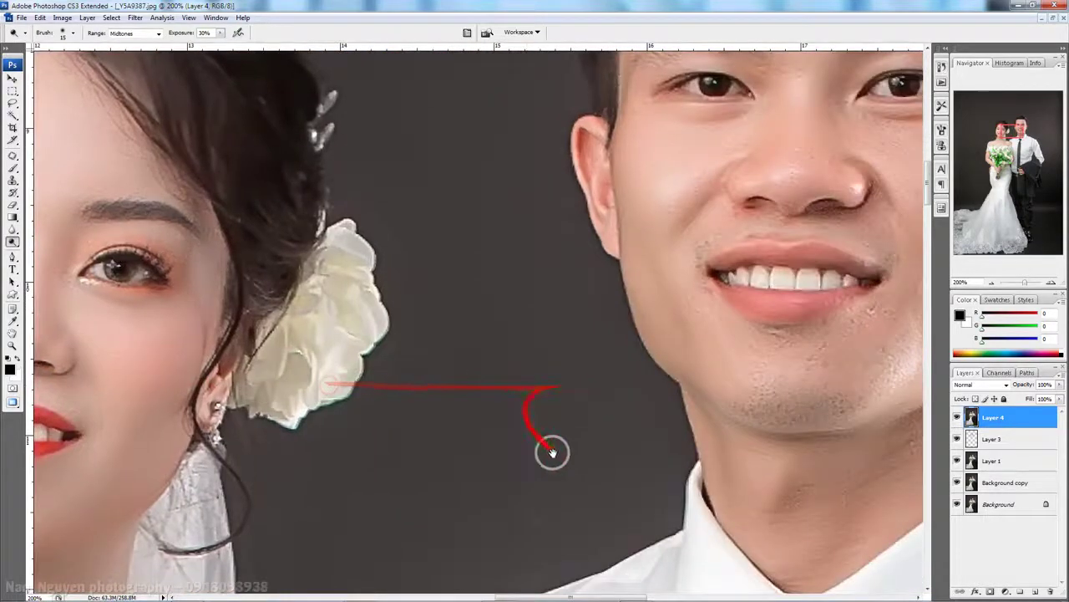
scroll(543, 426, down, 3)
key(k)
key(s)
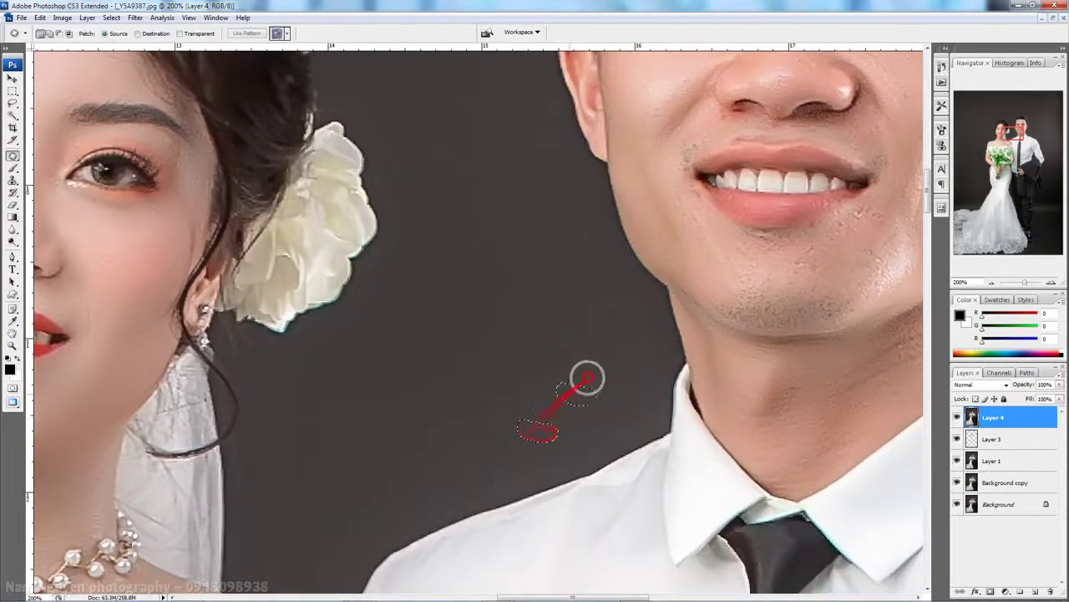
drag(693, 282, 410, 393)
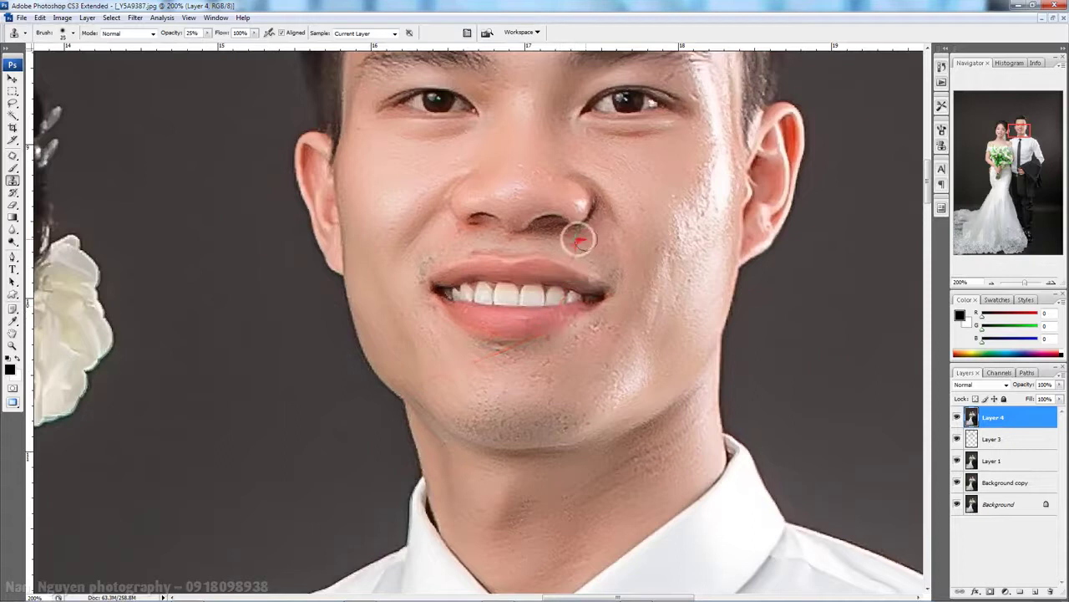
- Clone-smooth the skin under the groom's nose, around both nostrils and at the nose tip
drag(576, 237, 537, 233)
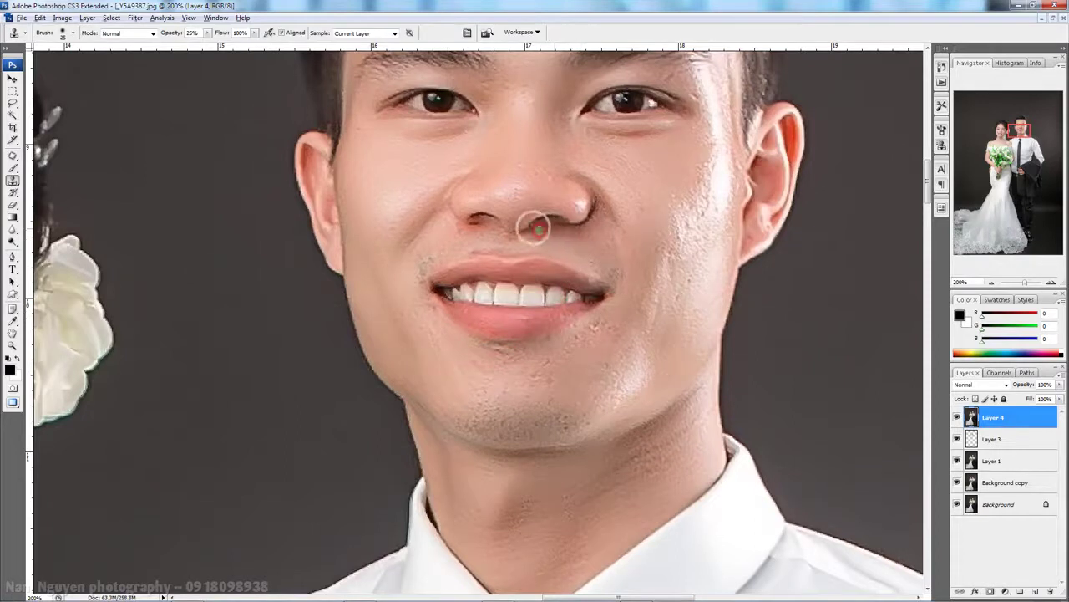
drag(543, 225, 580, 236)
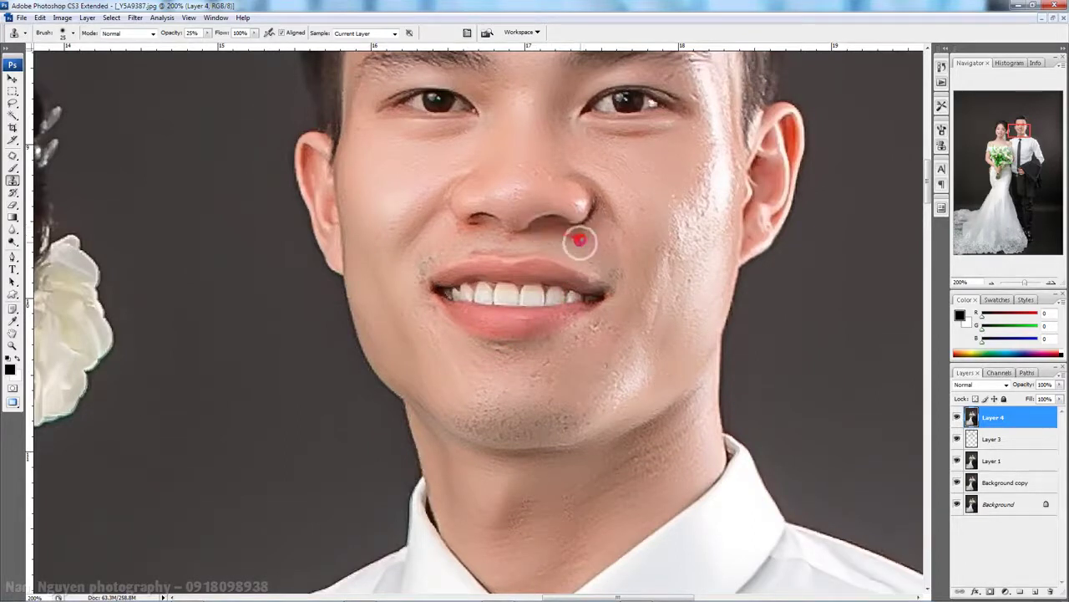
drag(490, 226, 472, 226)
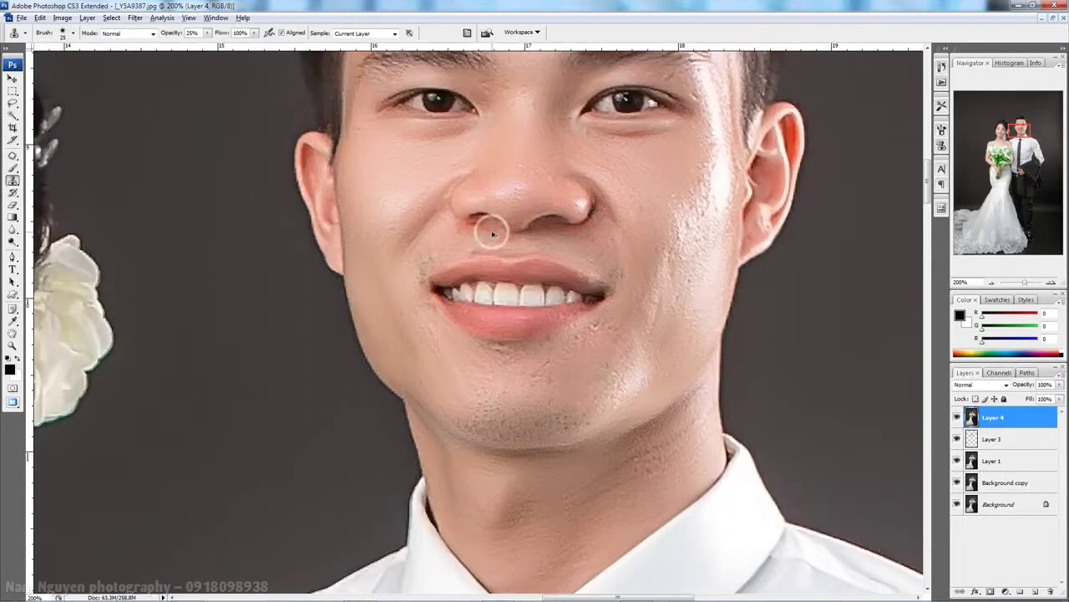
mouse_move(473, 224)
mouse_down()
mouse_move(454, 227)
mouse_move(518, 209)
mouse_up()
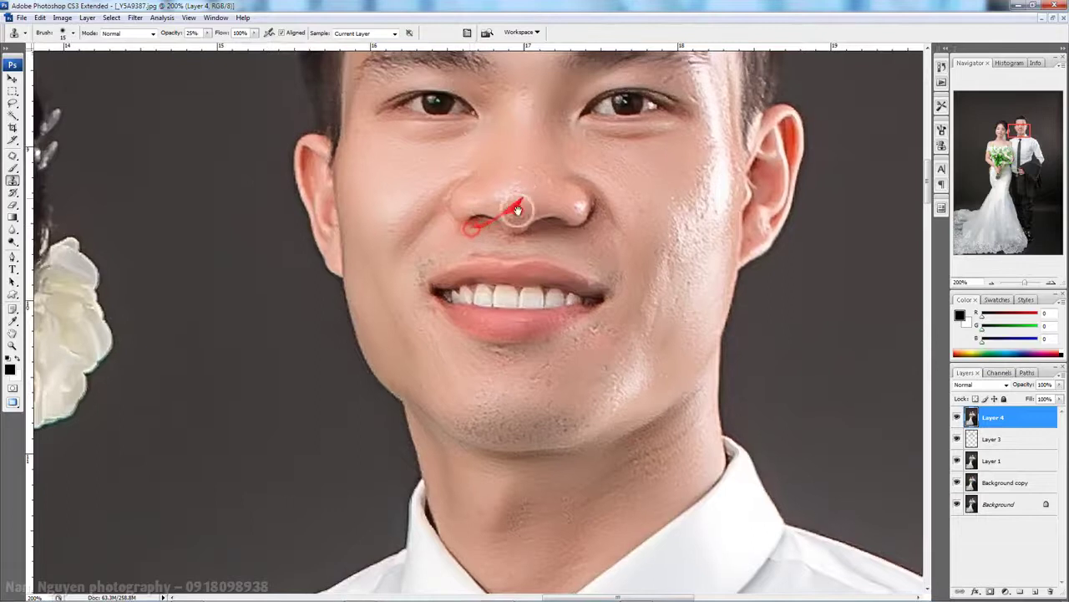
scroll(518, 209, down, 1)
scroll(534, 238, down, 1)
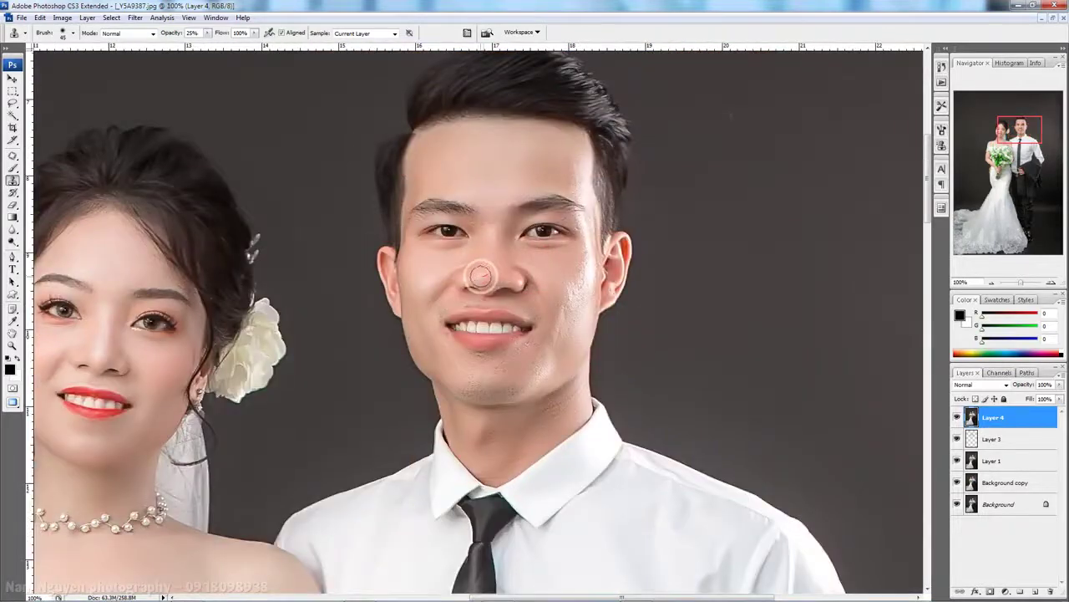
mouse_move(495, 269)
mouse_down()
mouse_move(505, 265)
mouse_move(477, 186)
mouse_move(453, 179)
mouse_move(561, 162)
mouse_move(578, 187)
mouse_move(574, 152)
mouse_up()
- Clone-smooth the groom's cheek beside his mouth, his nose tip to nostril, and the bride's cheek
scroll(575, 186, down, 1)
mouse_move(580, 219)
mouse_down()
mouse_move(585, 210)
mouse_move(580, 262)
mouse_move(568, 245)
mouse_move(544, 258)
mouse_move(518, 225)
mouse_move(495, 239)
mouse_move(435, 231)
mouse_move(413, 268)
mouse_move(449, 240)
mouse_move(420, 267)
mouse_move(424, 305)
mouse_move(471, 274)
mouse_move(436, 316)
mouse_move(429, 294)
mouse_move(488, 347)
mouse_move(540, 315)
mouse_up()
key(bracketright)
key(bracketright)
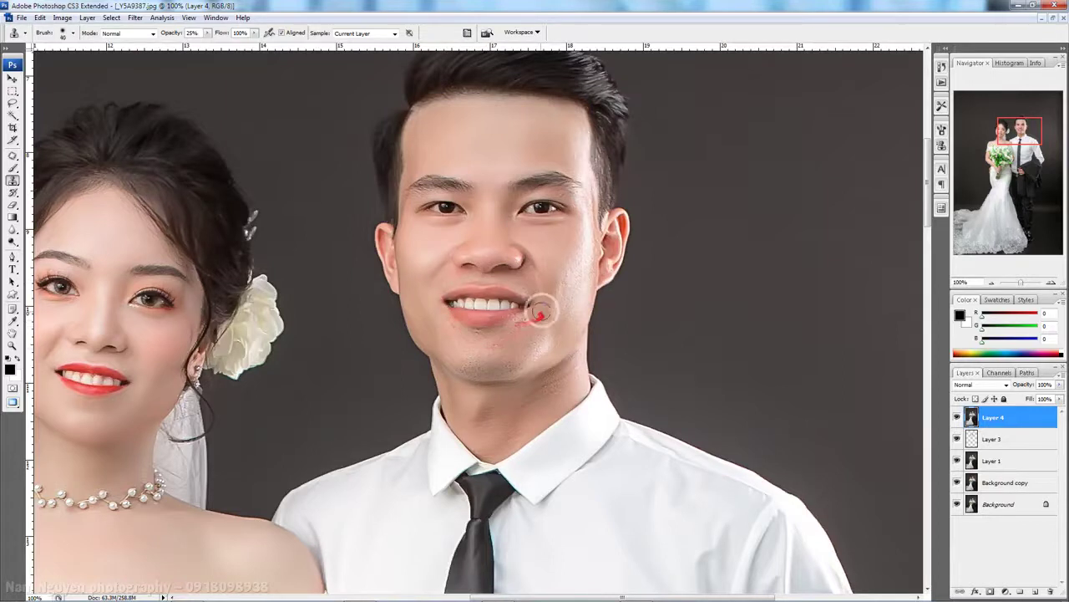
mouse_move(536, 295)
mouse_down()
mouse_move(539, 321)
mouse_move(534, 308)
mouse_move(537, 323)
mouse_move(498, 344)
mouse_move(485, 326)
mouse_move(469, 329)
mouse_move(516, 306)
mouse_move(509, 362)
mouse_move(454, 356)
mouse_move(530, 357)
mouse_move(563, 272)
mouse_move(563, 310)
mouse_move(575, 253)
mouse_move(554, 289)
mouse_move(542, 275)
mouse_up()
key(bracketleft)
key(bracketleft)
key(bracketleft)
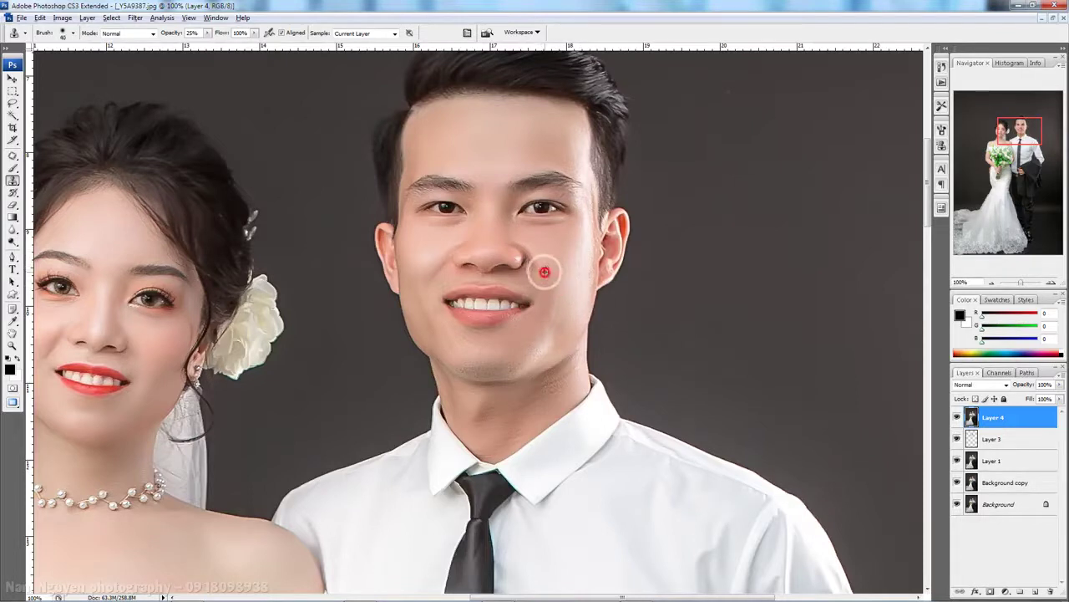
mouse_move(506, 241)
mouse_down()
mouse_move(528, 252)
mouse_move(504, 227)
mouse_move(394, 310)
mouse_move(504, 338)
mouse_up()
drag(334, 341, 210, 337)
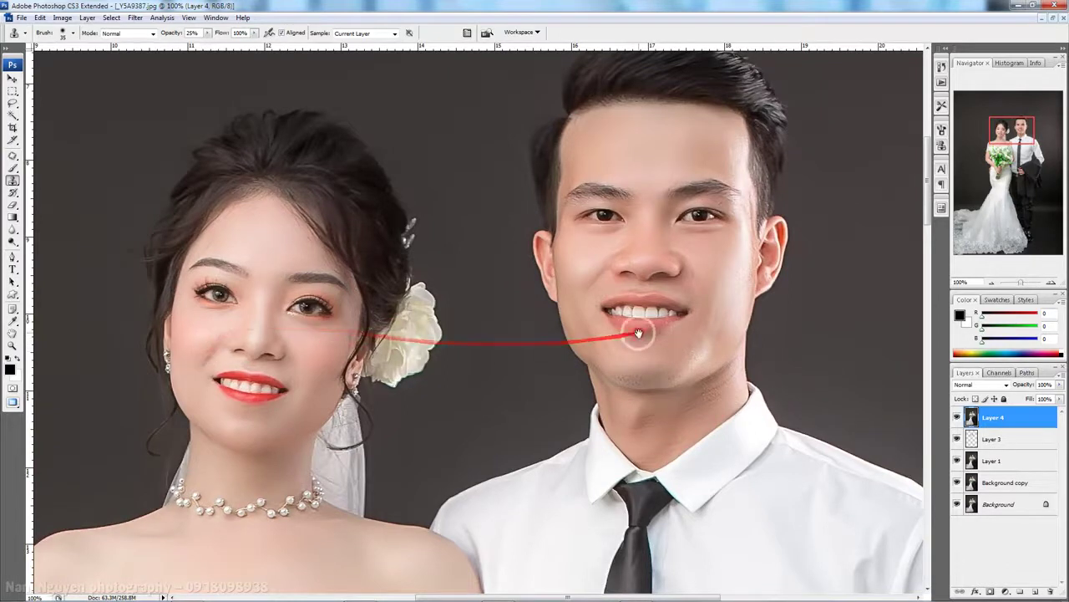
mouse_move(214, 346)
mouse_down()
mouse_move(572, 313)
mouse_move(611, 346)
mouse_move(674, 337)
mouse_move(707, 353)
mouse_move(680, 358)
mouse_move(716, 358)
mouse_move(714, 390)
mouse_move(726, 379)
mouse_move(680, 387)
mouse_move(716, 370)
mouse_move(682, 412)
mouse_move(690, 401)
mouse_move(640, 413)
mouse_move(639, 425)
mouse_move(668, 427)
mouse_move(659, 444)
mouse_move(666, 425)
mouse_move(637, 428)
mouse_move(676, 375)
mouse_move(615, 369)
mouse_move(649, 359)
mouse_move(573, 281)
mouse_move(584, 250)
mouse_move(613, 251)
mouse_up()
key(ctrl+minus)
- Zoom out to the whole photo and dodge the wedding dress skirt brighter in Midtones
key(ctrl+minus)
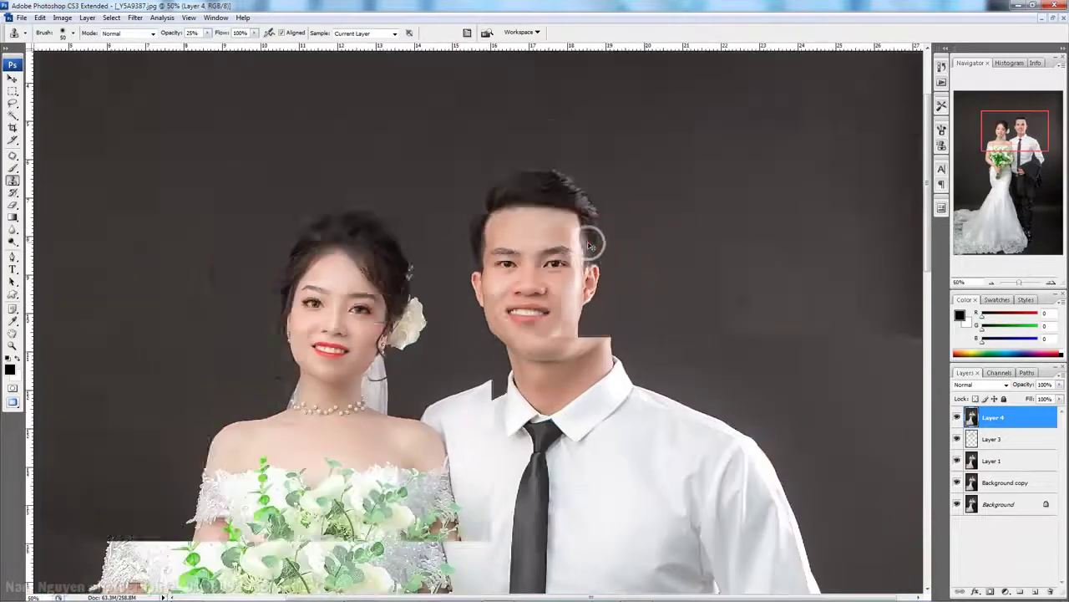
key(ctrl+minus)
key(ctrl+minus)
mouse_move(657, 342)
mouse_down()
mouse_move(583, 387)
mouse_move(509, 401)
mouse_move(456, 378)
mouse_up()
key(ctrl+minus)
key(o)
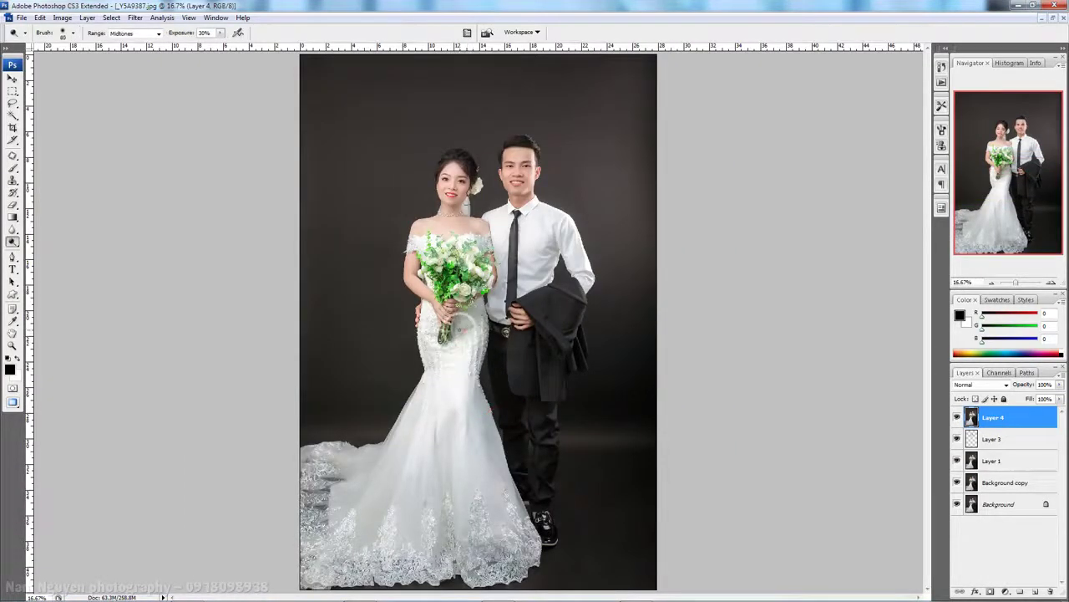
drag(464, 337, 455, 468)
mouse_move(468, 420)
mouse_down()
mouse_move(492, 560)
mouse_move(450, 486)
mouse_move(341, 508)
mouse_move(383, 466)
mouse_up()
- Dodge the skirt train and dress edge brighter with brush sizes of 500 and 700
key(bracketleft)
key(bracketleft)
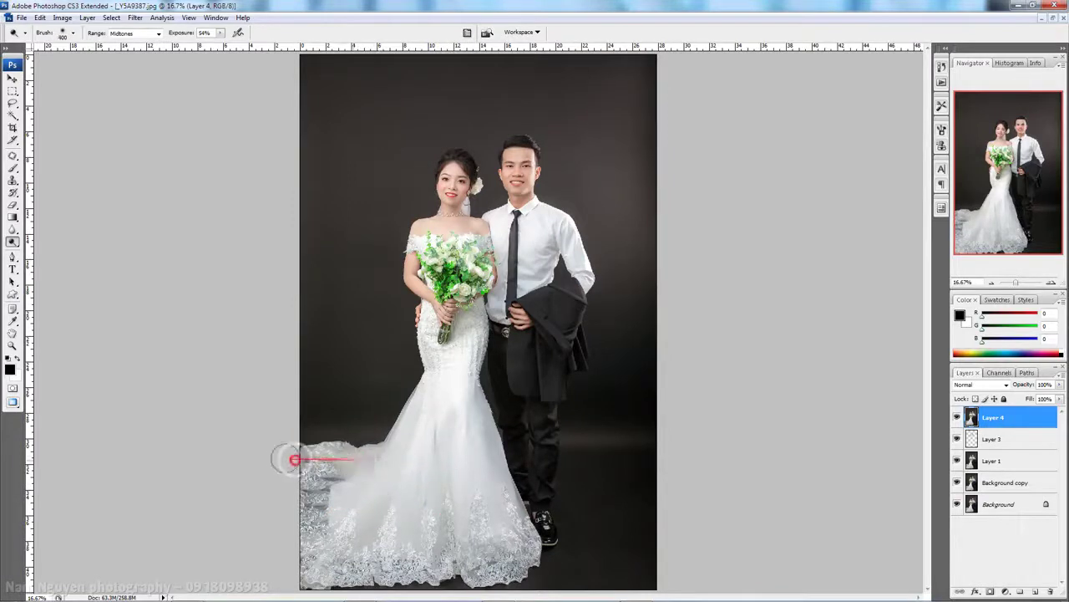
drag(292, 451, 399, 453)
drag(318, 501, 386, 484)
key(bracketright)
key(bracketright)
mouse_move(358, 554)
mouse_down()
mouse_move(426, 430)
mouse_move(311, 547)
mouse_up()
mouse_move(311, 547)
mouse_down()
mouse_move(415, 551)
mouse_move(429, 500)
mouse_move(501, 524)
mouse_up()
mouse_move(439, 502)
mouse_down()
mouse_move(447, 413)
mouse_move(439, 493)
mouse_up()
mouse_move(448, 452)
mouse_down()
mouse_move(444, 410)
mouse_move(286, 554)
mouse_up()
mouse_move(353, 470)
mouse_down()
mouse_move(288, 475)
mouse_move(270, 526)
mouse_move(402, 564)
mouse_move(506, 559)
mouse_move(504, 541)
mouse_up()
- Brighten the groom's jacket up to his shirt, then flatten the image into one Background layer
key(ctrl+minus)
key(ctrl+minus)
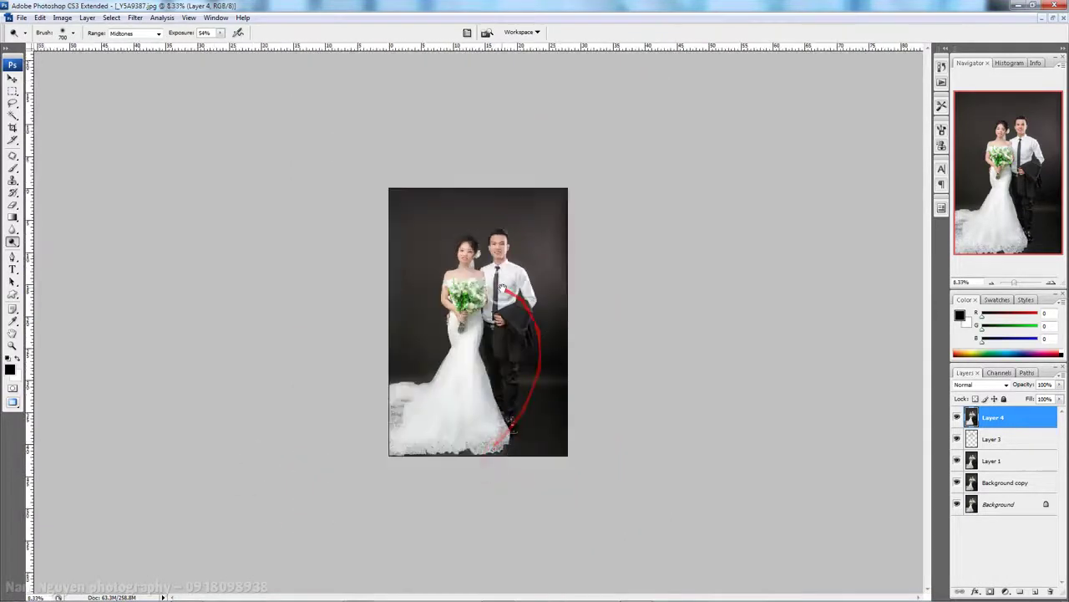
key(ctrl+plus)
mouse_move(543, 351)
mouse_down()
mouse_move(556, 259)
mouse_move(526, 269)
mouse_move(588, 256)
mouse_up()
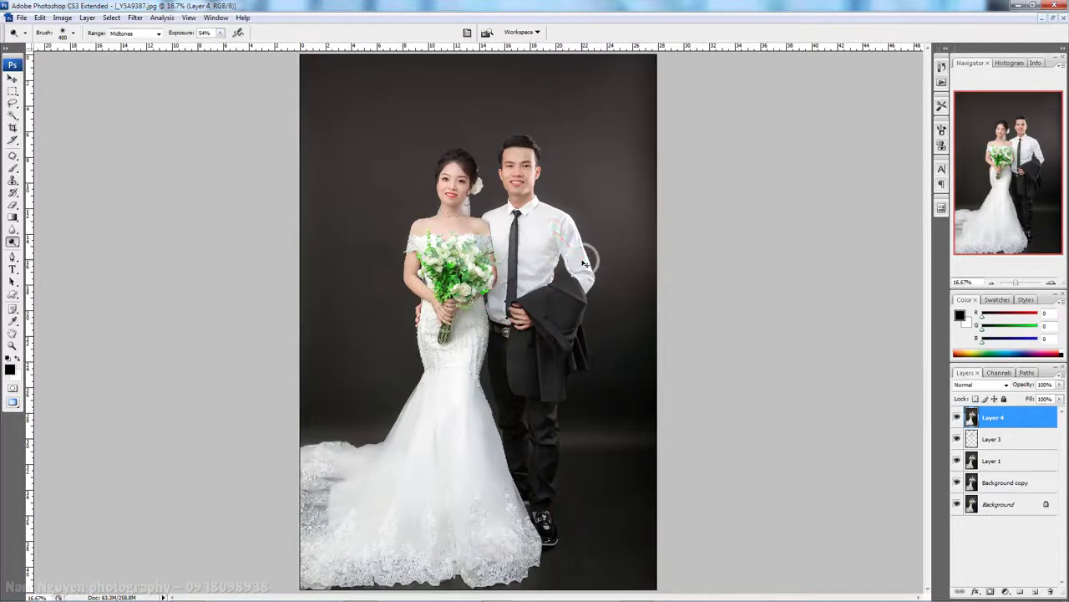
key(ctrl+shift+e)
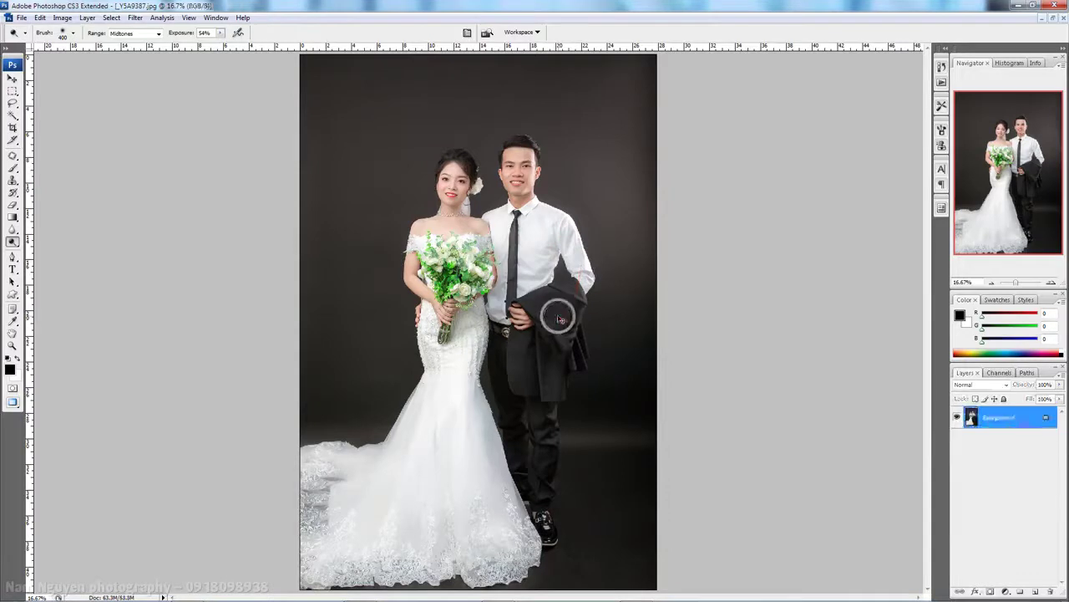
- Brighten across the bouquet, close the finished portrait, and bring up the screen-recorder controls
drag(501, 305, 412, 293)
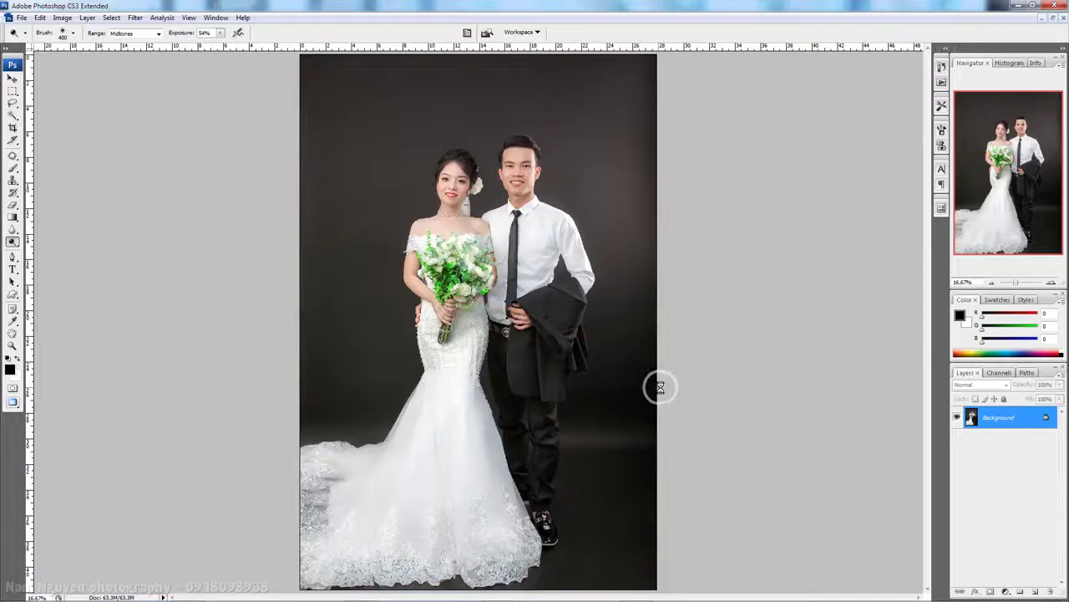
key(ctrl+w)
key(super)
click(973, 589)
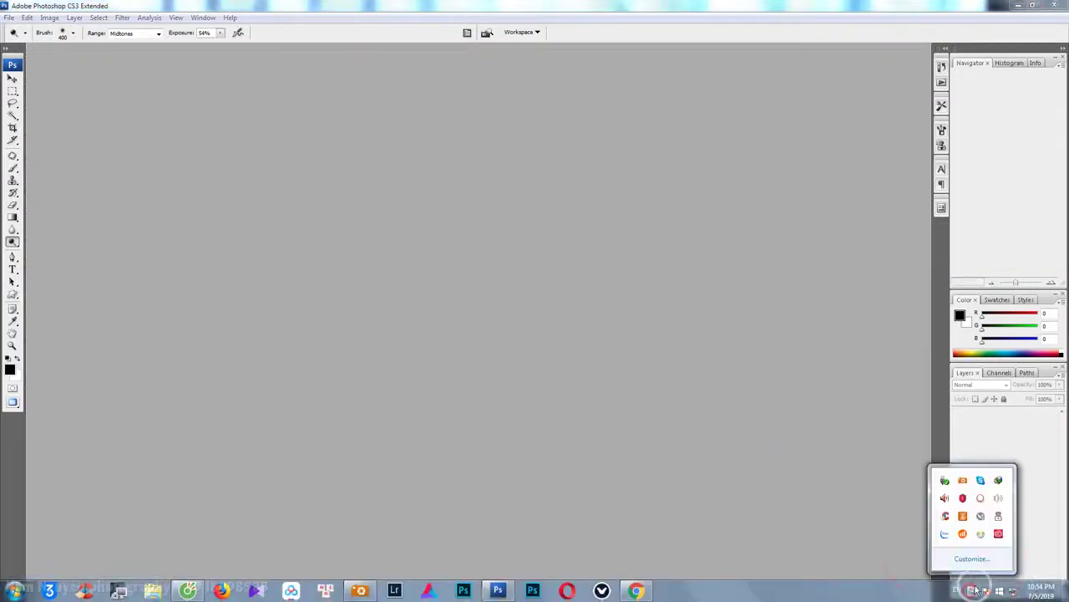
click(980, 498)
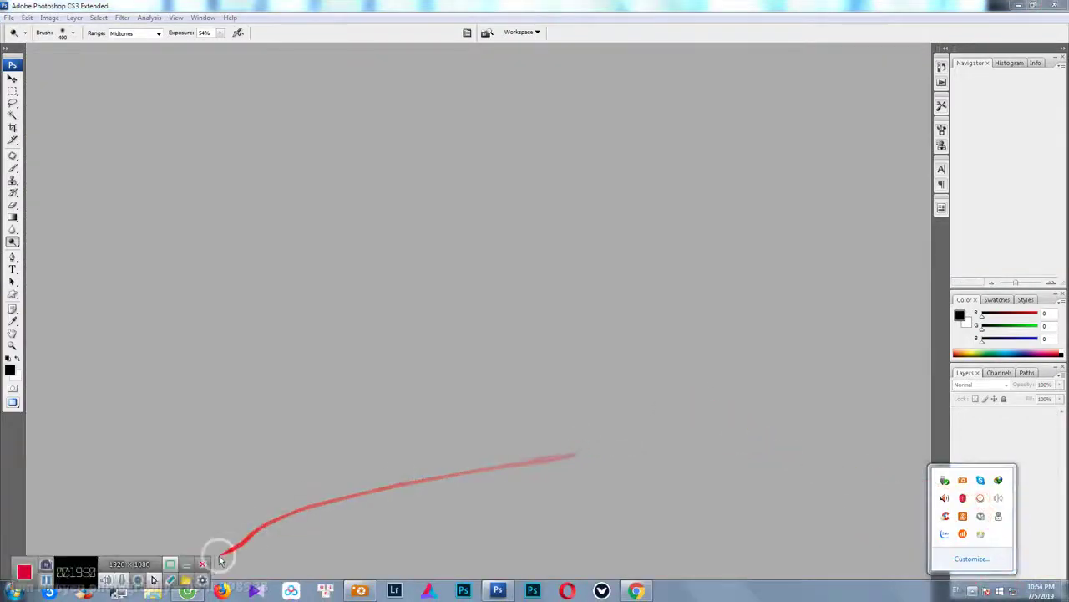